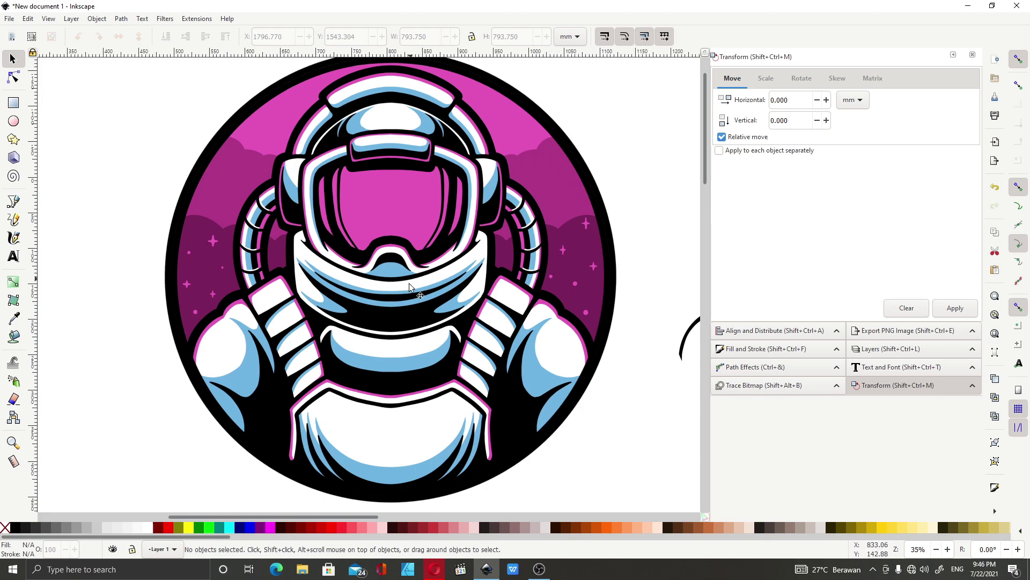
# Examine the pink visor of the coloured astronaut badge and its black edge bands up close
pyautogui.scroll(-1, 401, 307)
pyautogui.scroll(2, 397, 305)
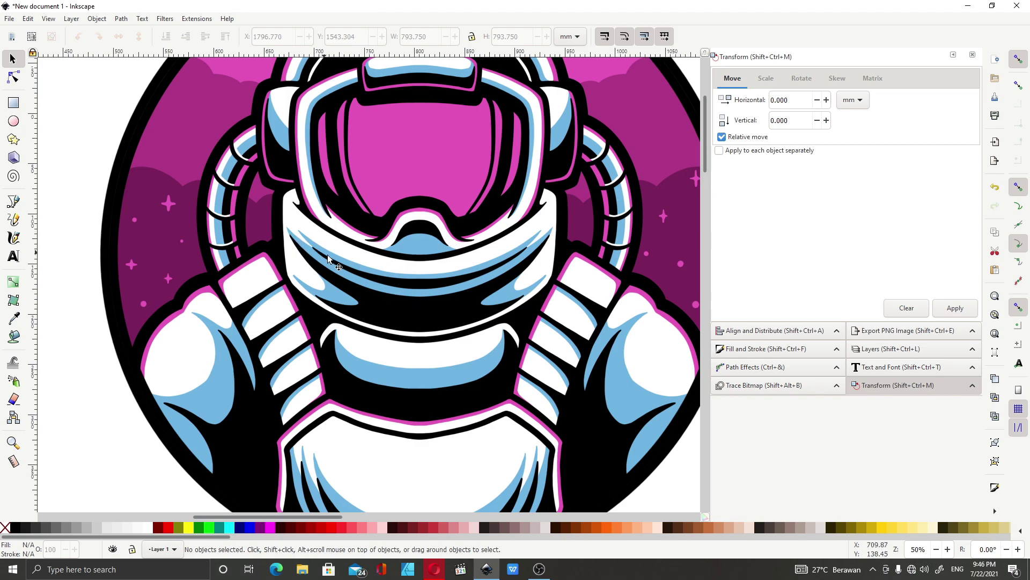
pyautogui.hotkey('ctrl', 'z')
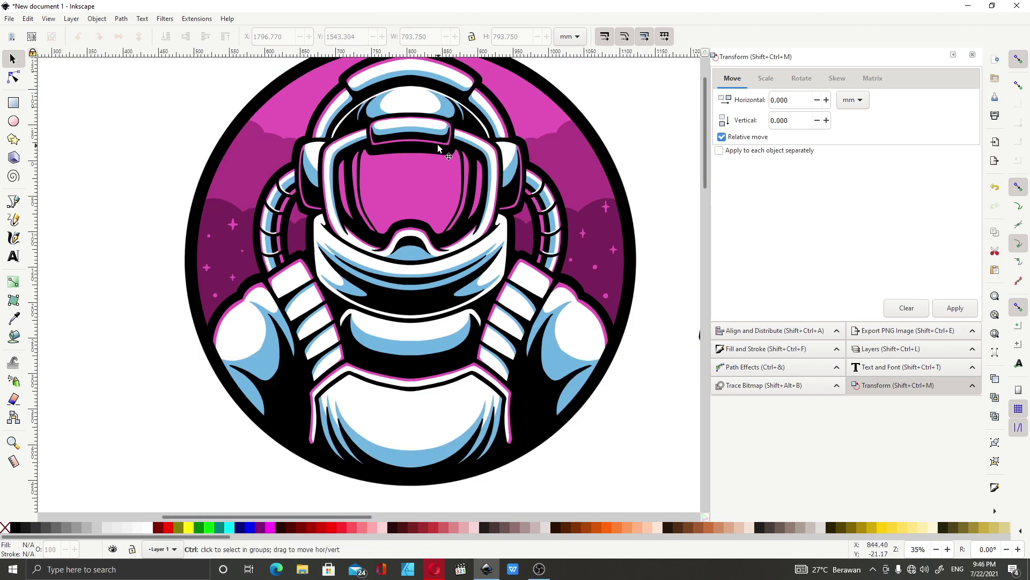
pyautogui.scroll(2, 369, 145)
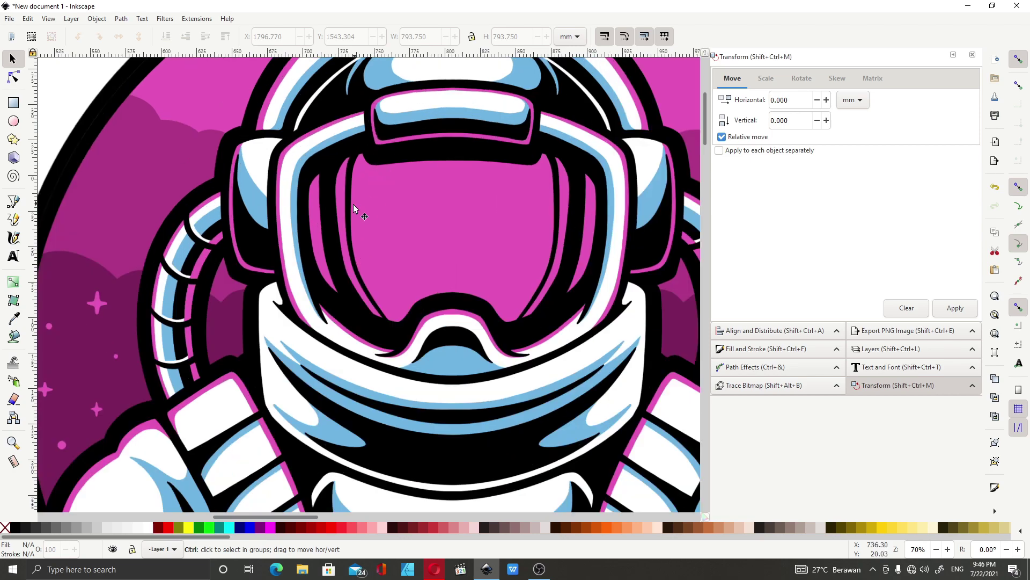
pyautogui.scroll(1, 346, 206)
pyautogui.scroll(10, 346, 208)
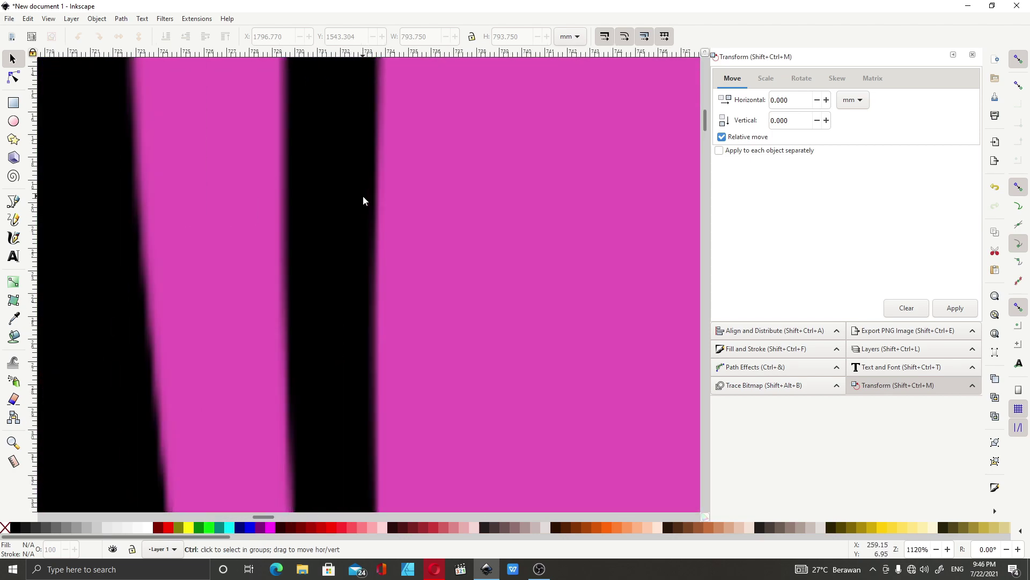
pyautogui.scroll(-6, 382, 204)
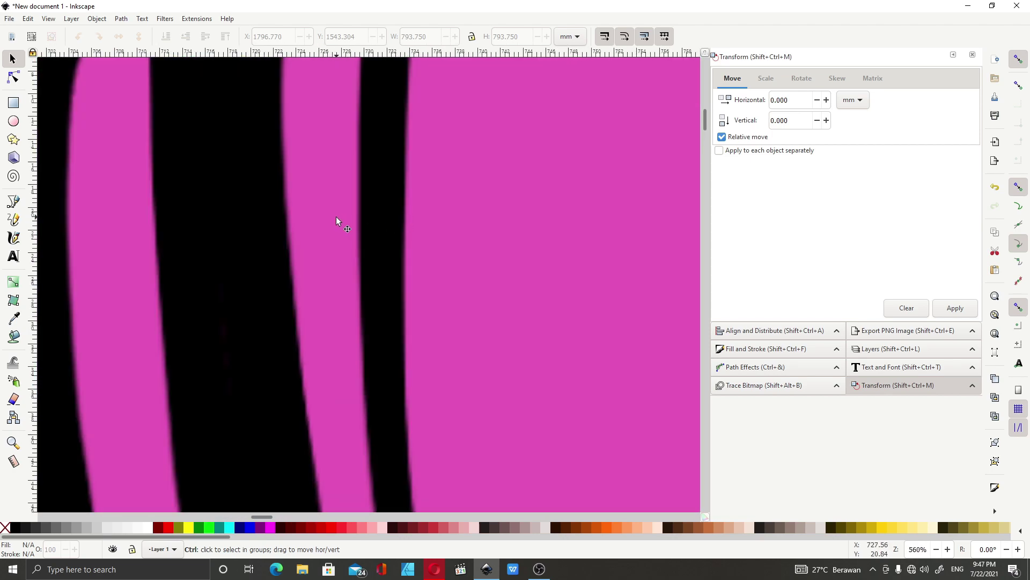
pyautogui.scroll(2, 289, 217)
pyautogui.scroll(-11, 288, 219)
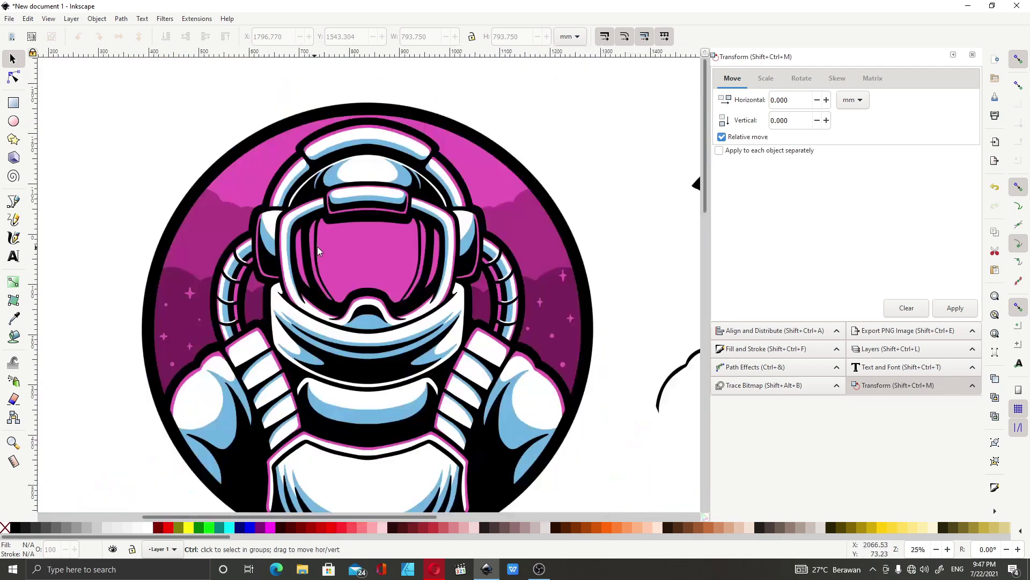
pyautogui.scroll(-1, 317, 246)
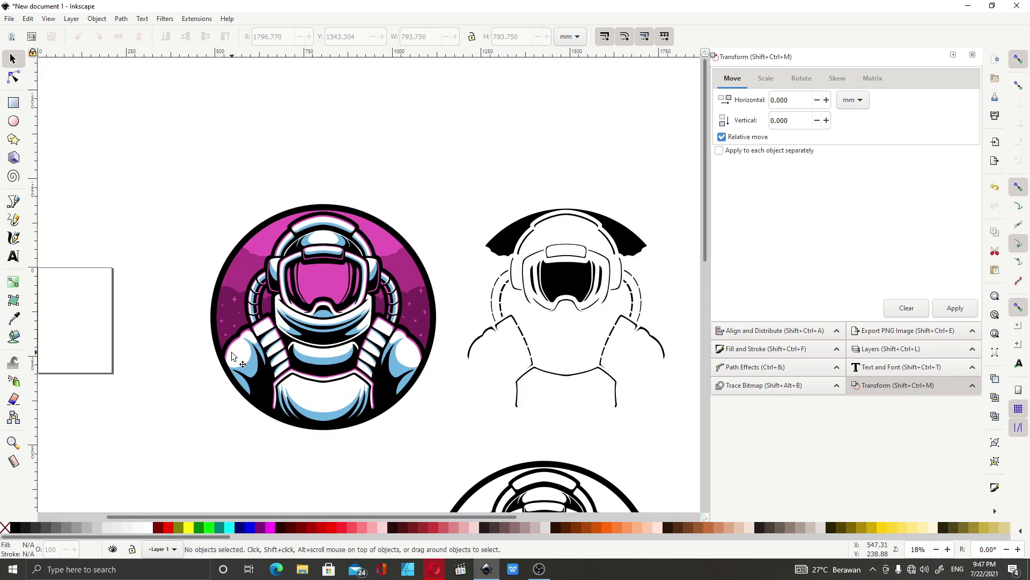
# Examine the helmet's blue shading, white highlights and pink outlines, and the background clouds in the coloured astronaut badge
pyautogui.scroll(4, 236, 354)
pyautogui.scroll(-2, 269, 356)
pyautogui.scroll(1, 493, 272)
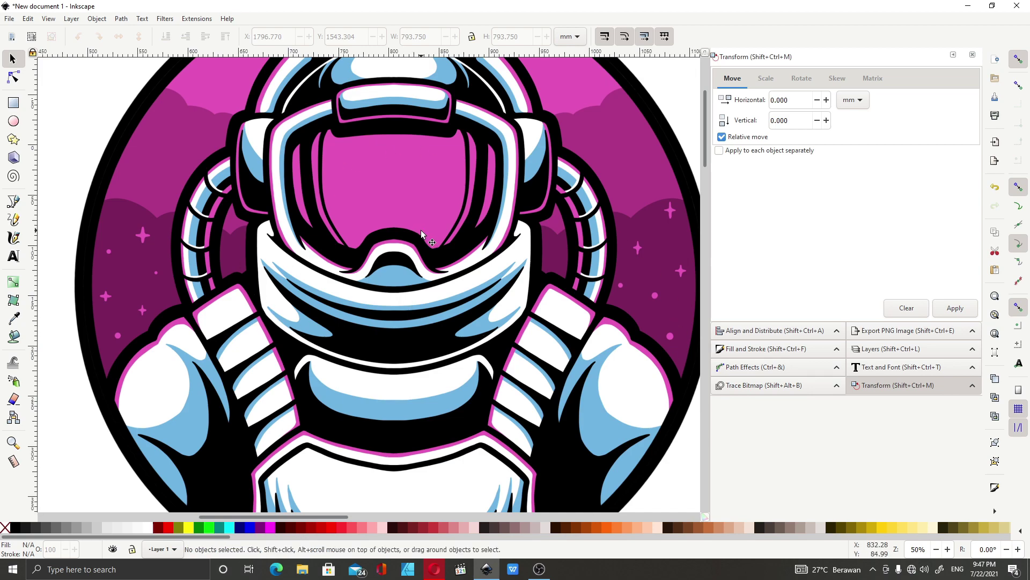
pyautogui.scroll(-1, 366, 253)
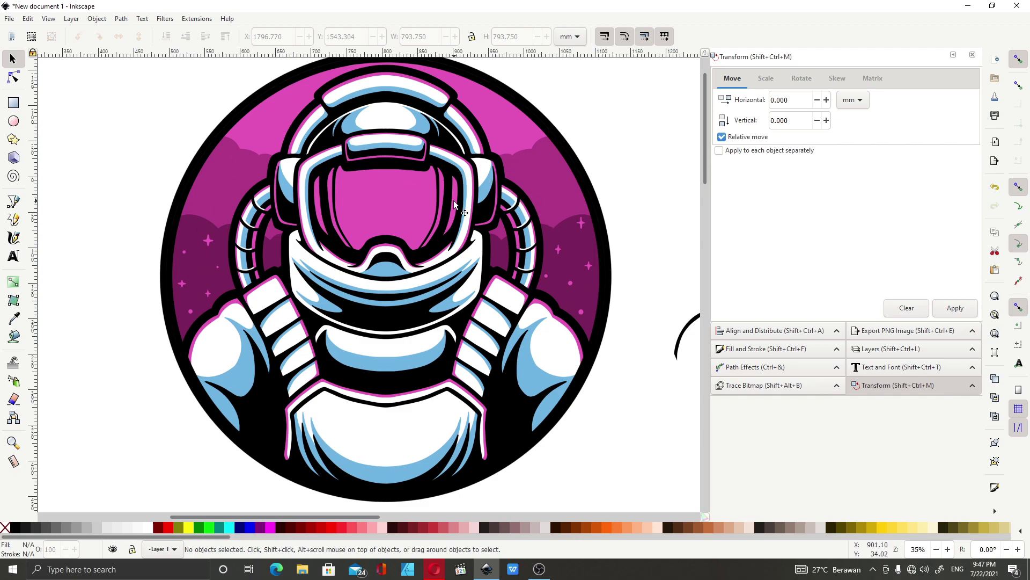
pyautogui.keyDown('ctrl'); pyautogui.scroll(-1, 446, 211); pyautogui.keyUp('ctrl')
pyautogui.keyDown('ctrl'); pyautogui.scroll(1, 435, 112); pyautogui.keyUp('ctrl')
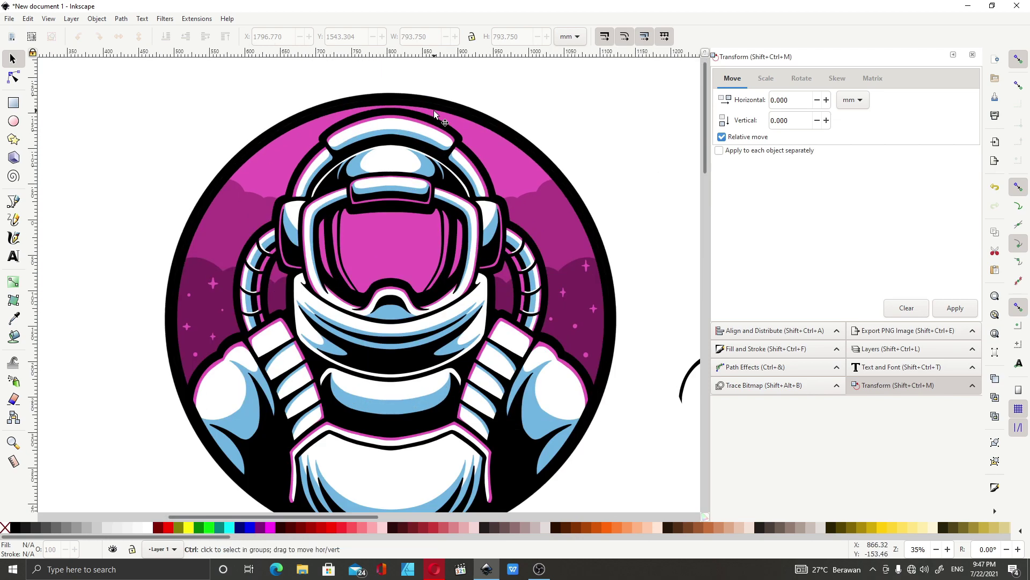
pyautogui.keyDown('ctrl'); pyautogui.scroll(2, 434, 113); pyautogui.keyUp('ctrl')
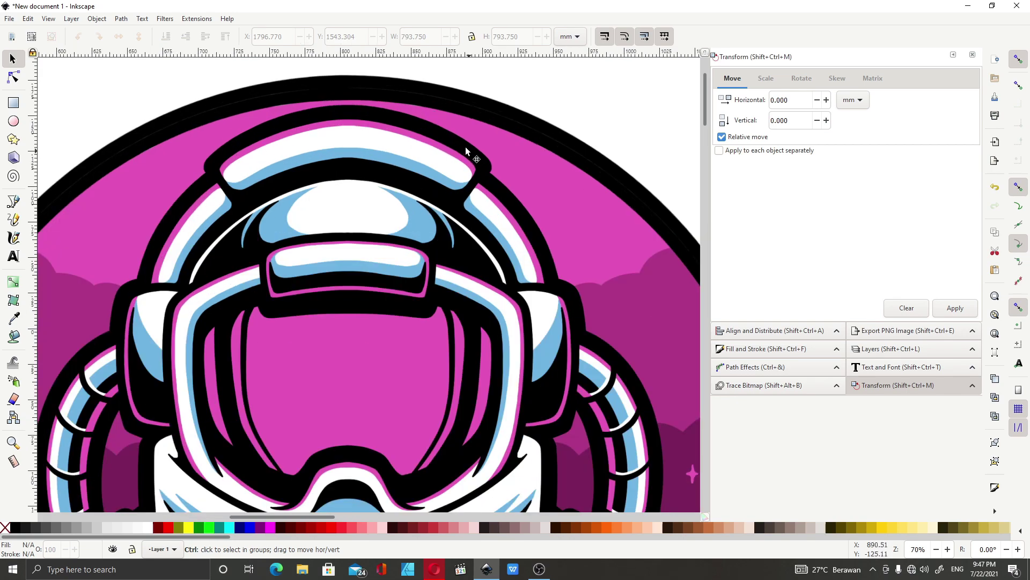
pyautogui.keyDown('ctrl'); pyautogui.scroll(1, 455, 152); pyautogui.keyUp('ctrl')
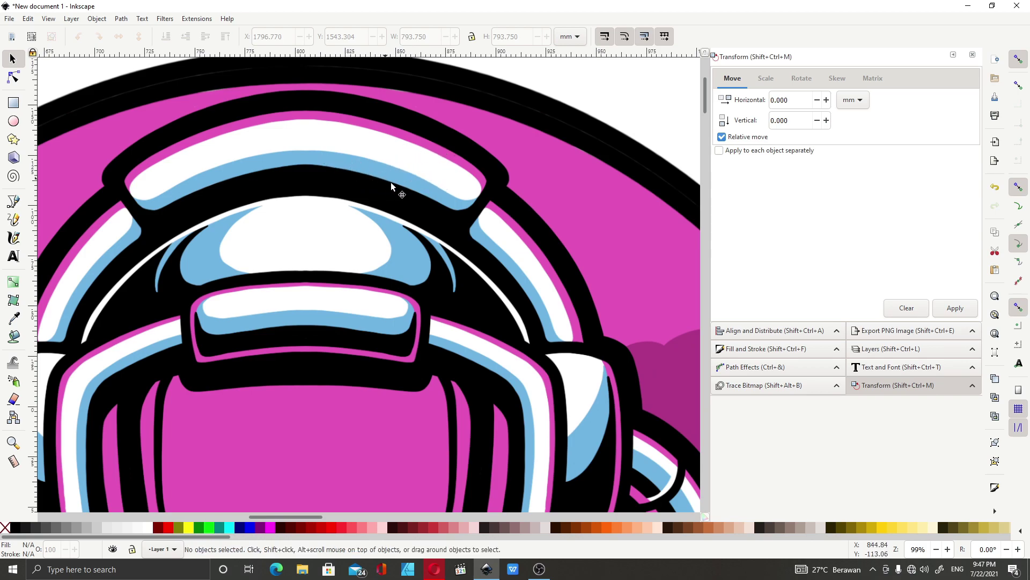
pyautogui.keyDown('ctrl'); pyautogui.scroll(-2, 387, 185); pyautogui.keyUp('ctrl')
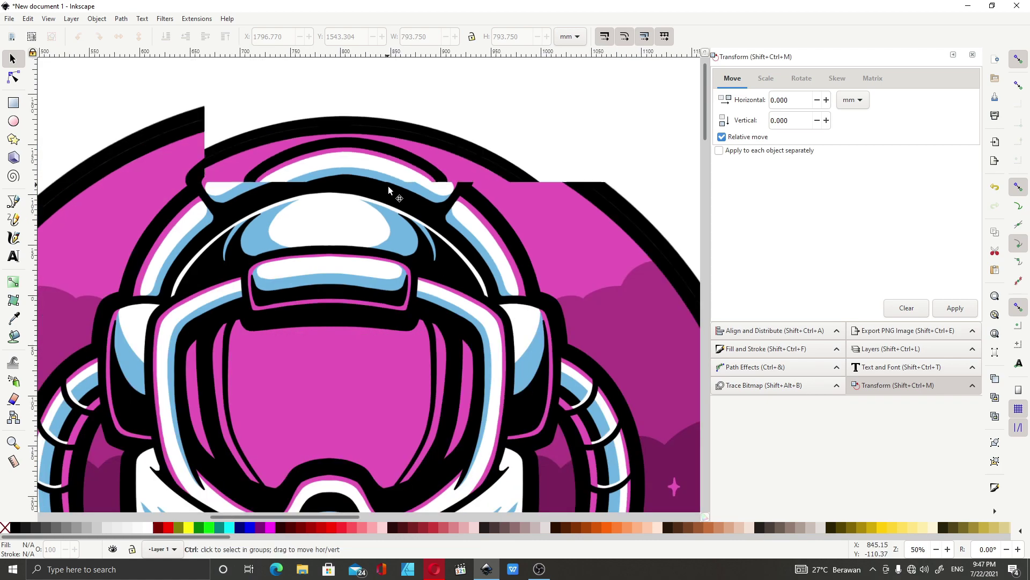
pyautogui.scroll(1, 367, 256)
pyautogui.keyDown('ctrl'); pyautogui.scroll(1, 219, 279); pyautogui.keyUp('ctrl')
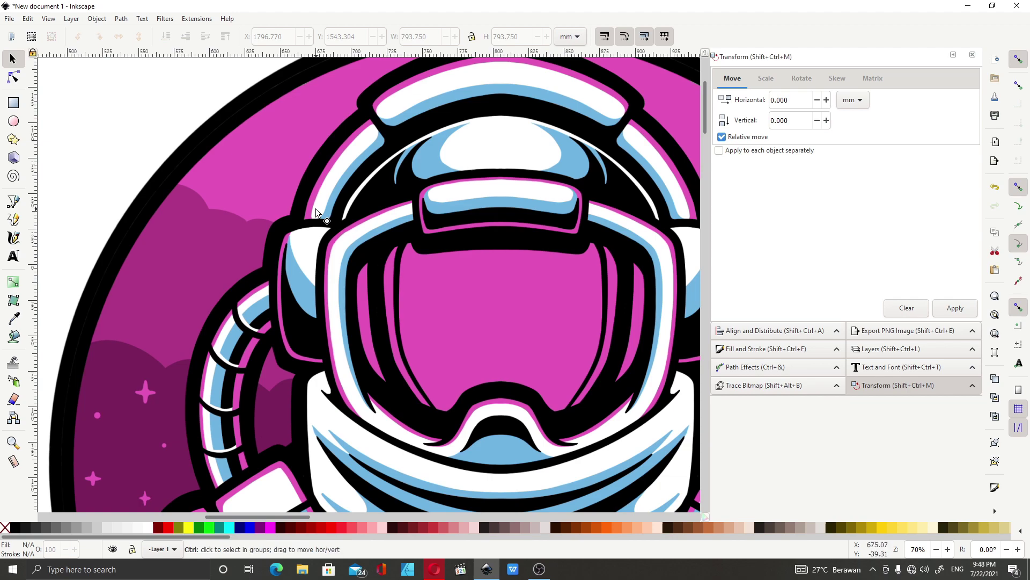
pyautogui.keyDown('ctrl'); pyautogui.scroll(-1, 316, 208); pyautogui.keyUp('ctrl')
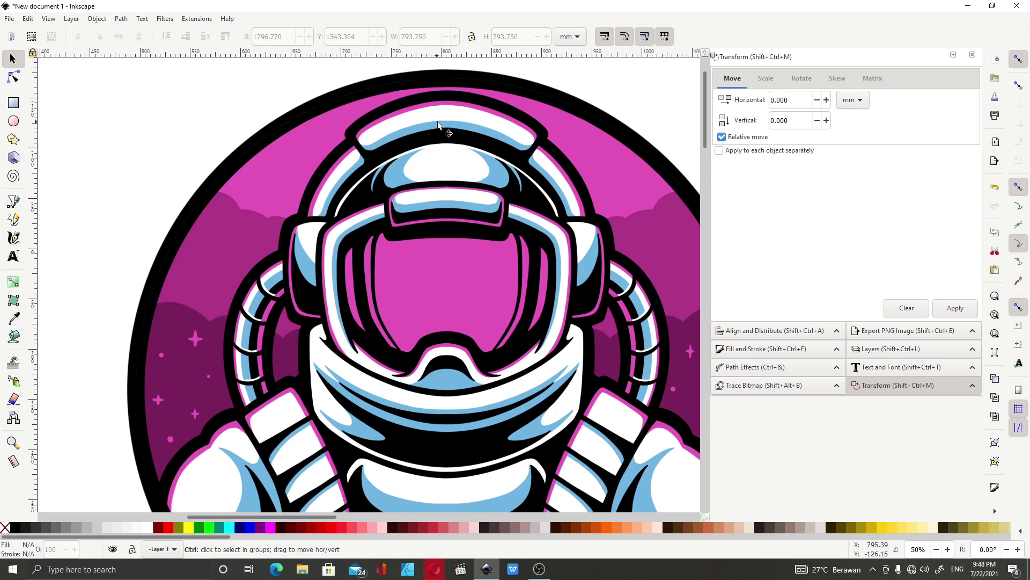
pyautogui.scroll(1, 378, 105)
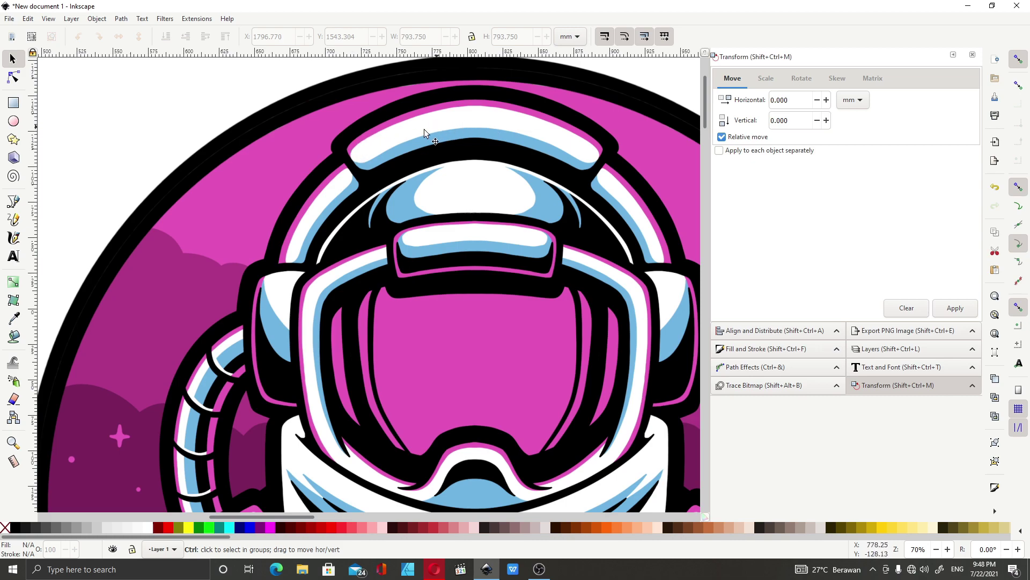
pyautogui.scroll(1, 263, 147)
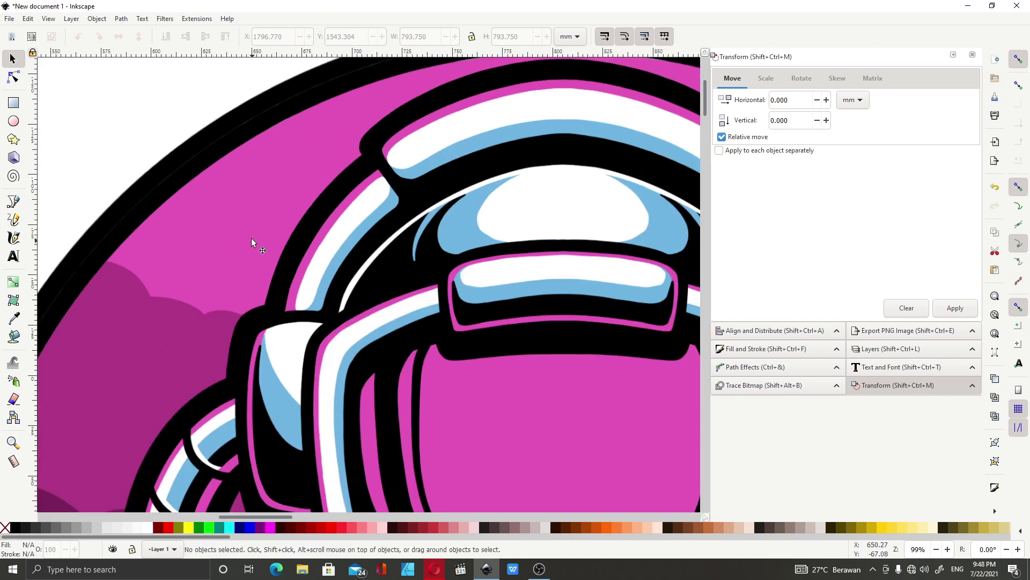
pyautogui.scroll(-2, 231, 251)
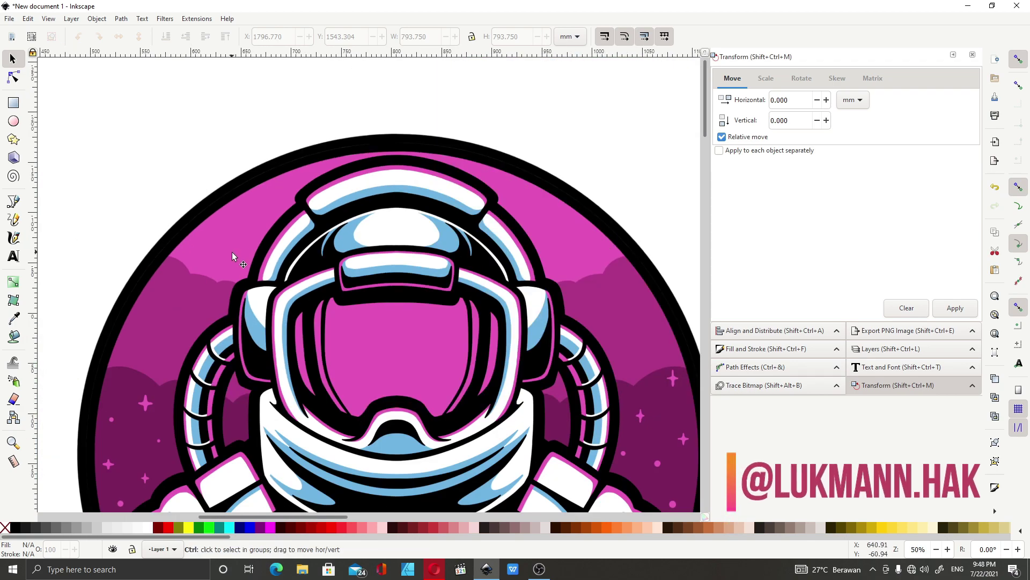
pyautogui.scroll(-2, 268, 228)
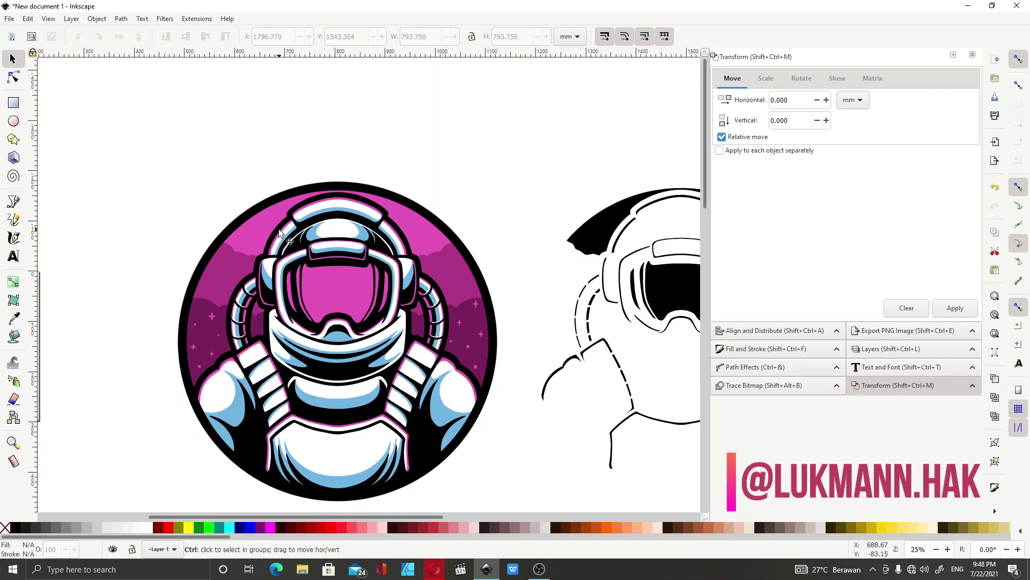
# Inspect the whole coloured badge and the pink and purple sky around the helmet
pyautogui.scroll(1, 291, 266)
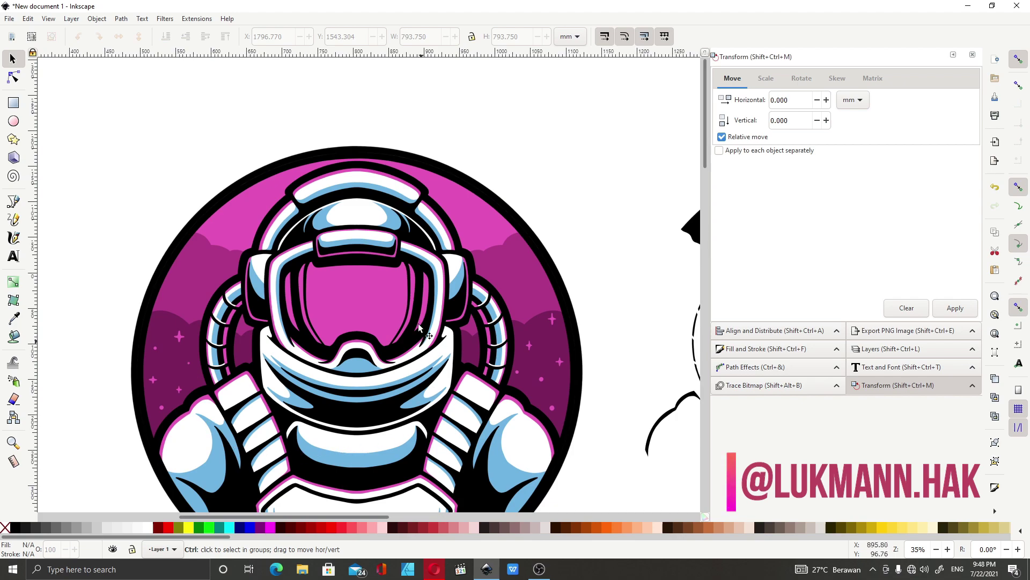
pyautogui.scroll(-1, 290, 277)
pyautogui.scroll(1, 321, 295)
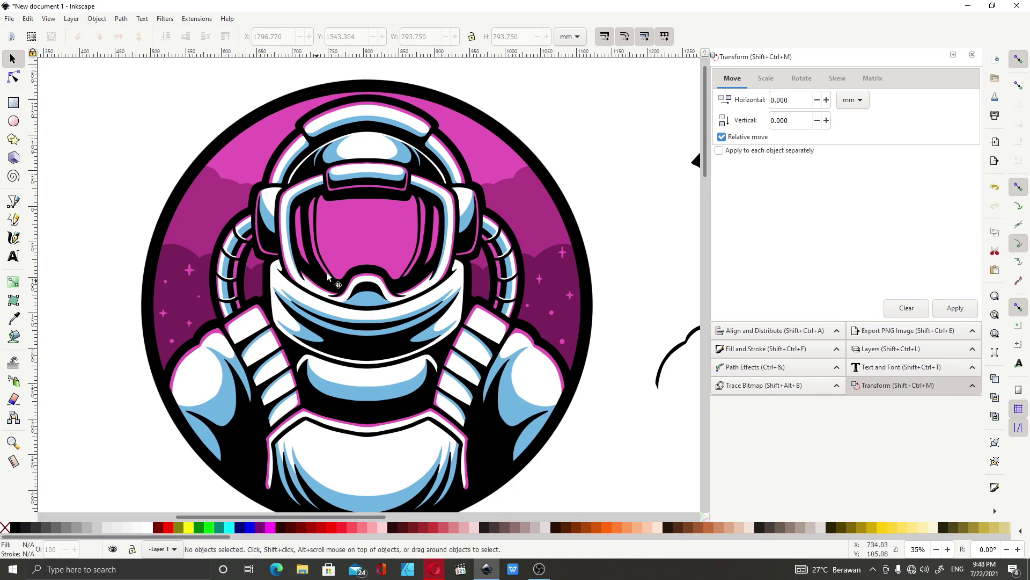
pyautogui.scroll(-2, 346, 210)
pyautogui.scroll(1, 386, 175)
pyautogui.scroll(-1, 239, 247)
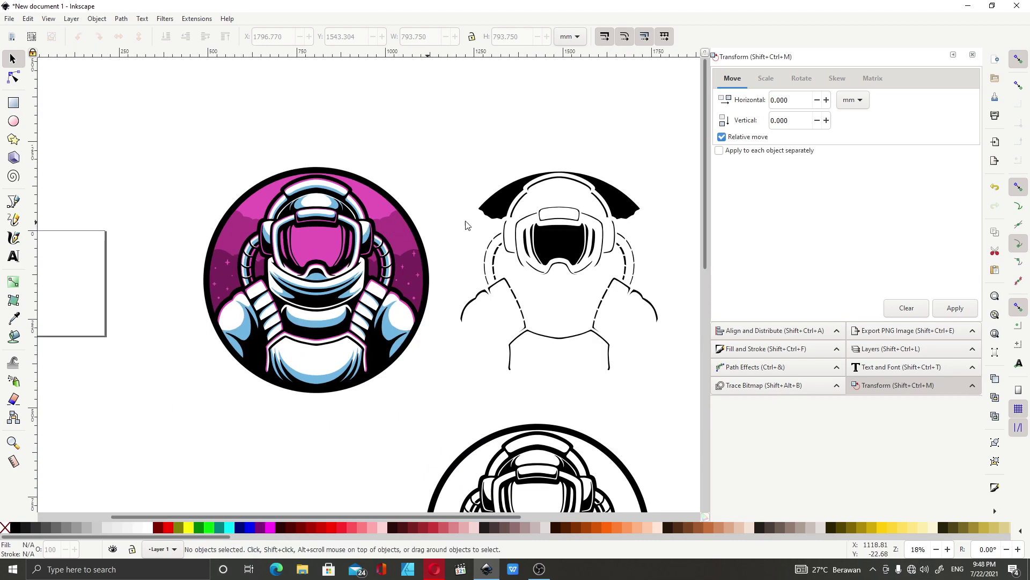
pyautogui.scroll(3, 339, 185)
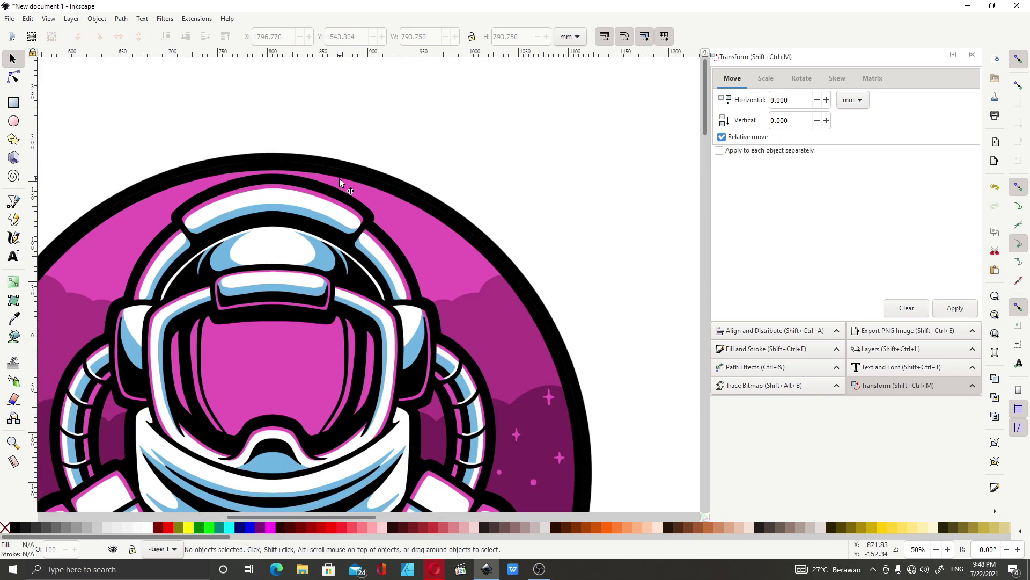
pyautogui.scroll(1, 404, 208)
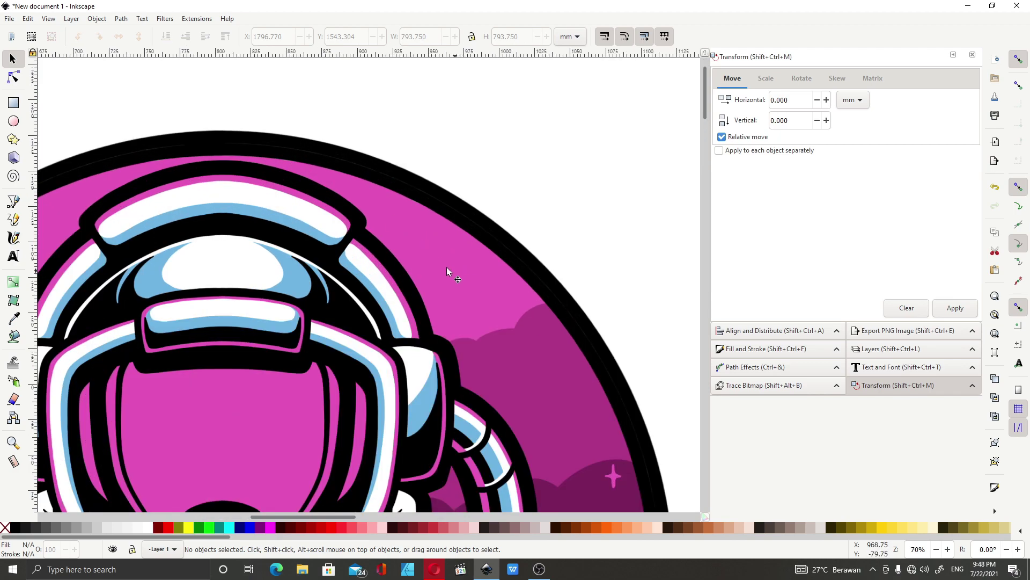
pyautogui.scroll(-2, 395, 244)
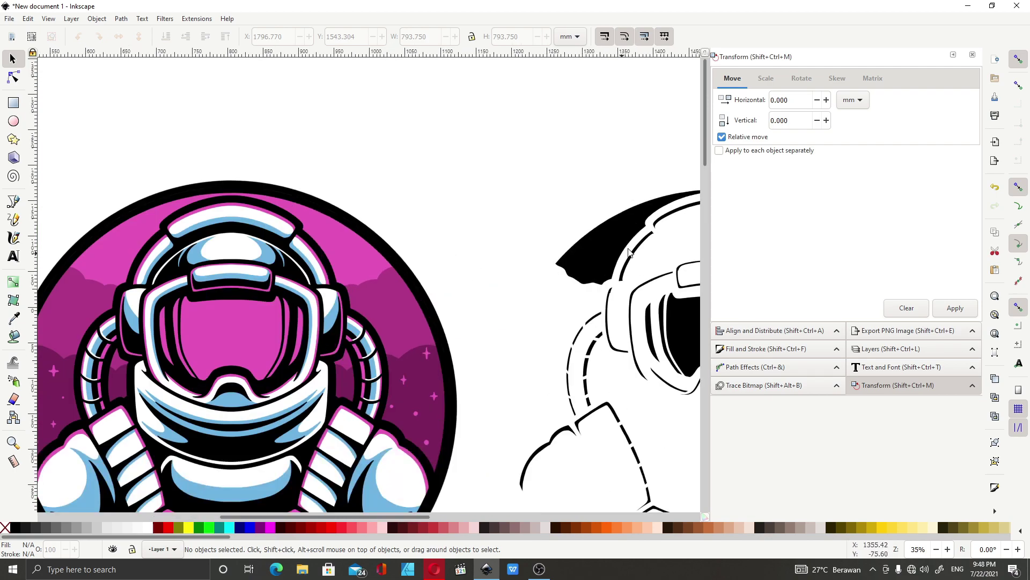
# Compare the coloured astronaut badge with the separate black single-colour artworks laid out around it
pyautogui.scroll(-1, 612, 241)
pyautogui.scroll(1, 639, 303)
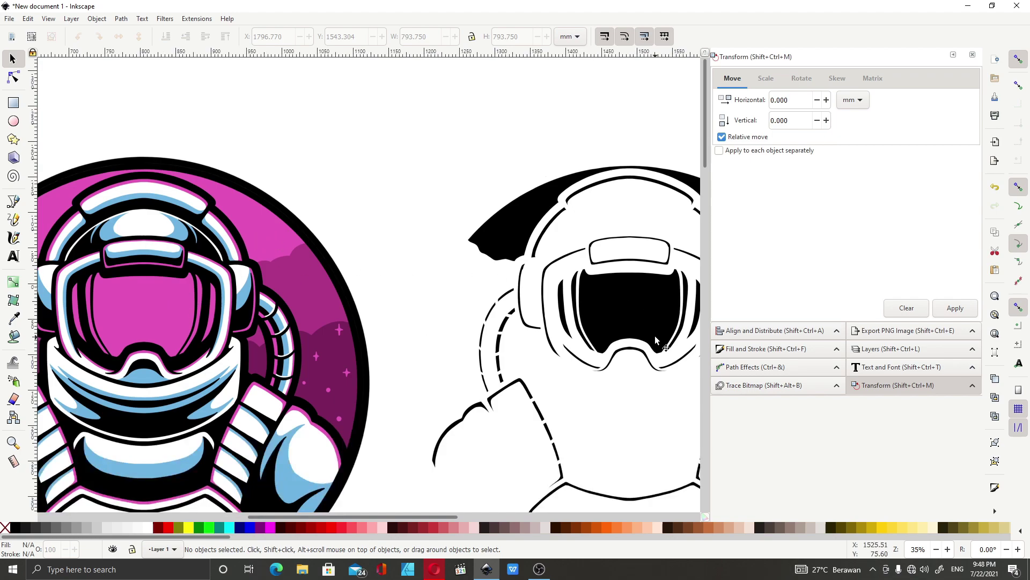
pyautogui.scroll(-3, 652, 318)
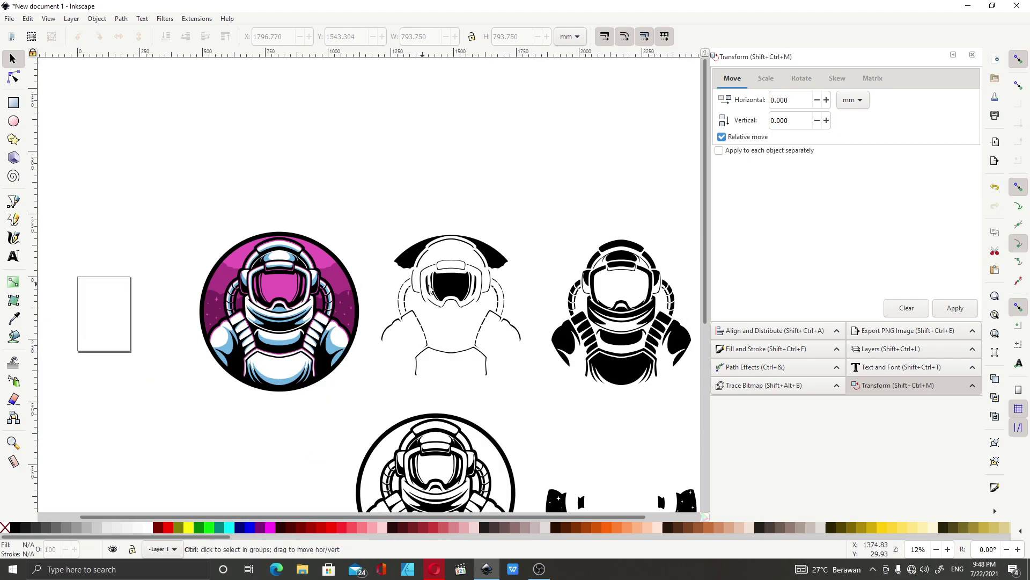
pyautogui.scroll(1, 611, 284)
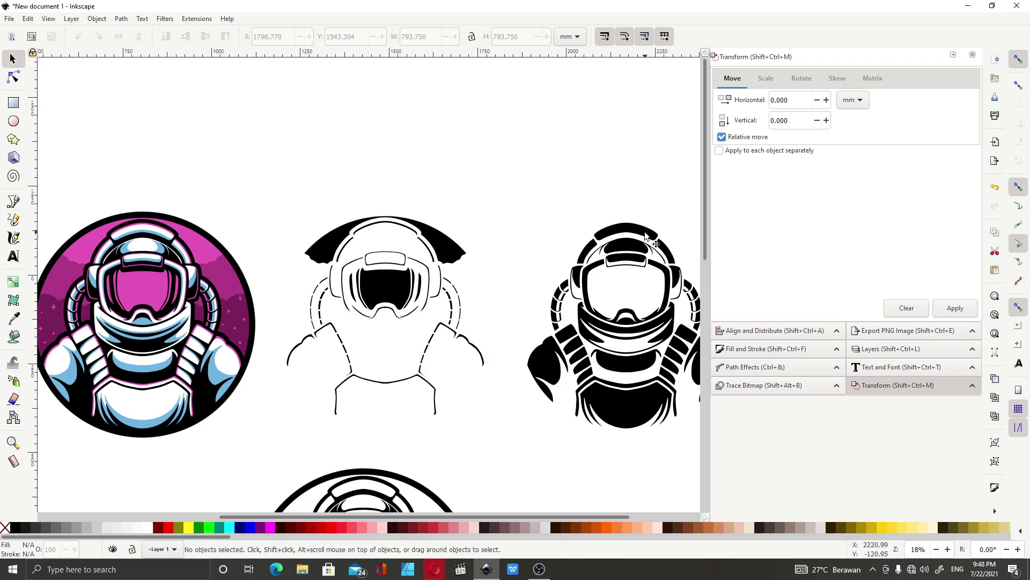
pyautogui.scroll(-3, 409, 320)
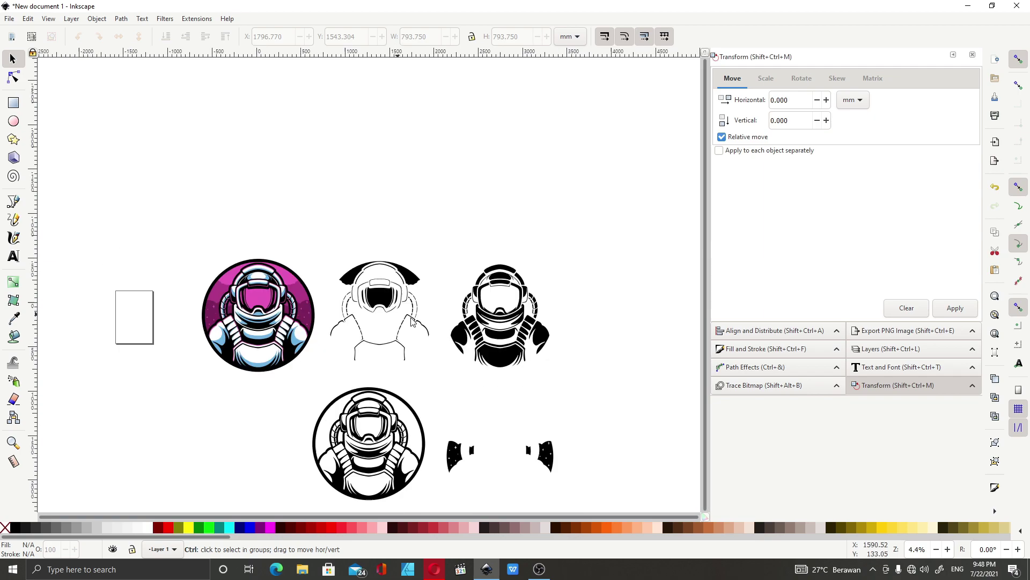
pyautogui.scroll(3, 344, 327)
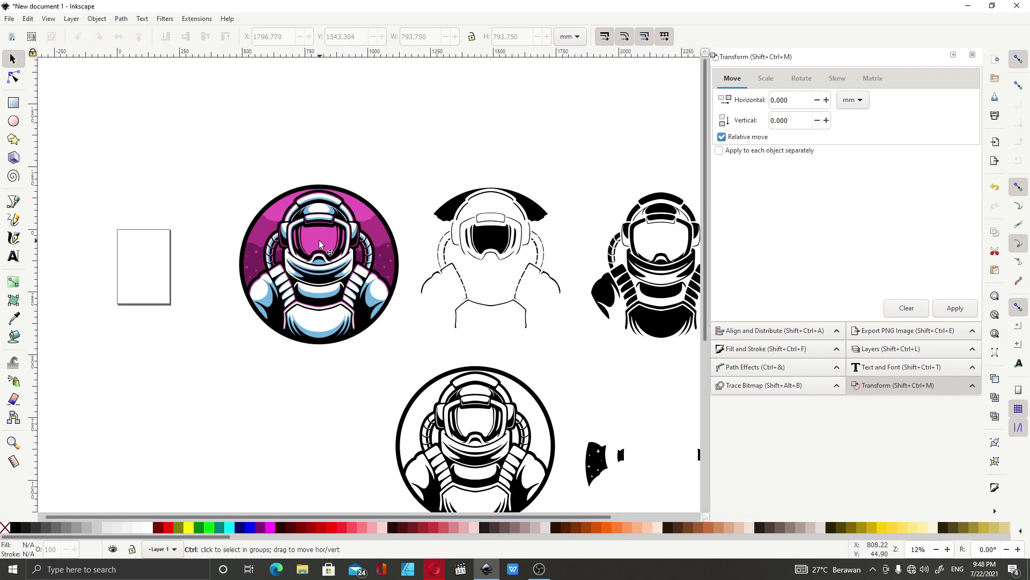
pyautogui.scroll(-1, 321, 245)
pyautogui.scroll(3, 520, 375)
pyautogui.scroll(1, 483, 349)
pyautogui.scroll(-4, 483, 348)
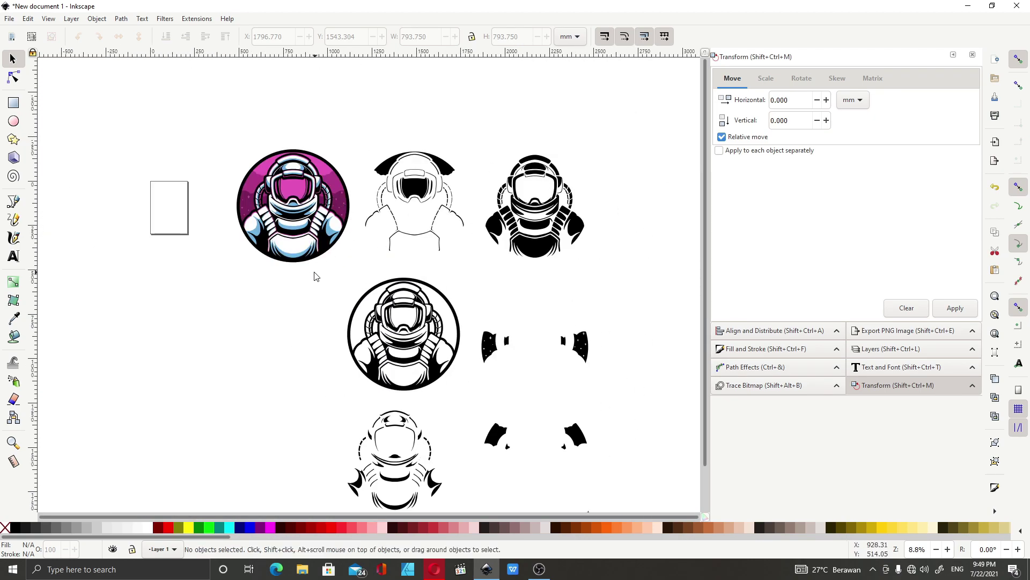
pyautogui.scroll(2, 300, 144)
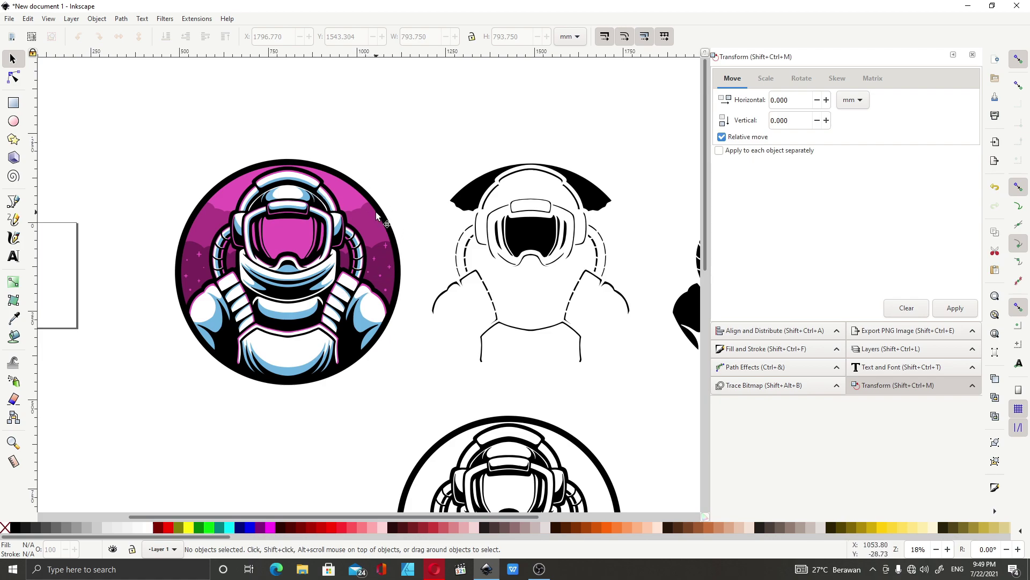
pyautogui.scroll(-1, 290, 215)
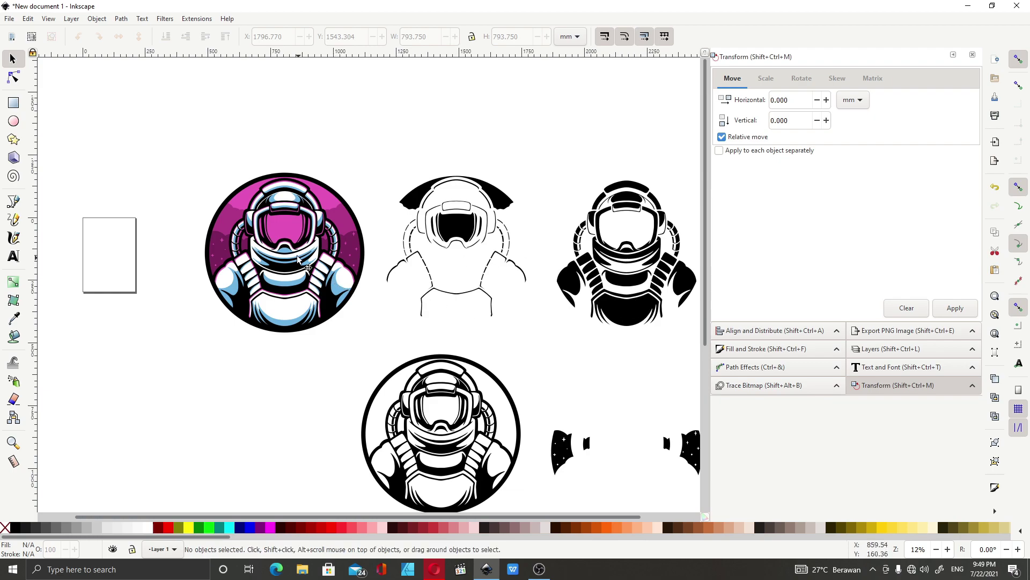
# Compare the coloured astronaut badge with the separation of its visor and thin outlines and with the solid black suit separation
pyautogui.press('ctrl')
pyautogui.scroll(1, 336, 220)
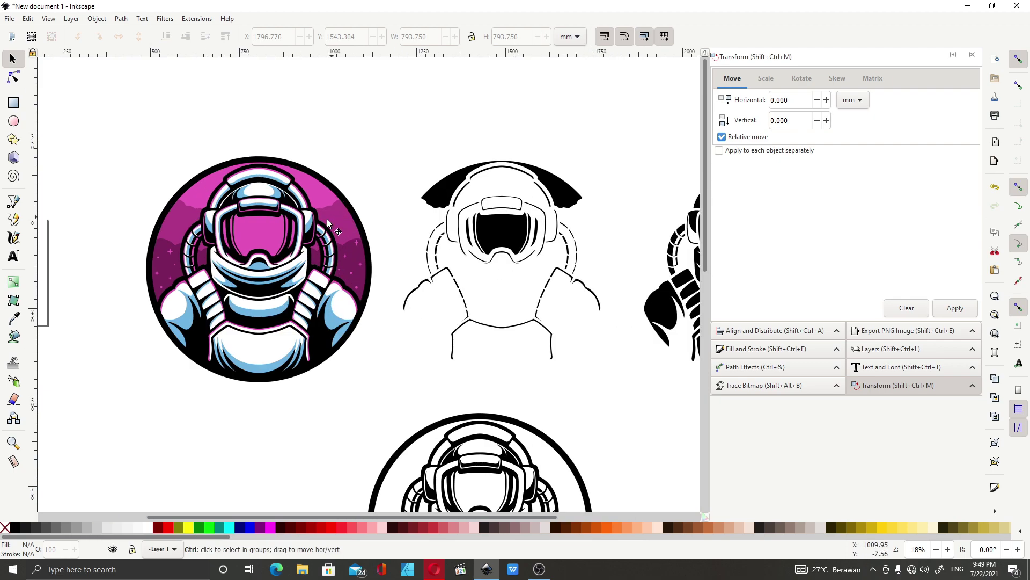
pyautogui.click(253, 231)
pyautogui.click(530, 217)
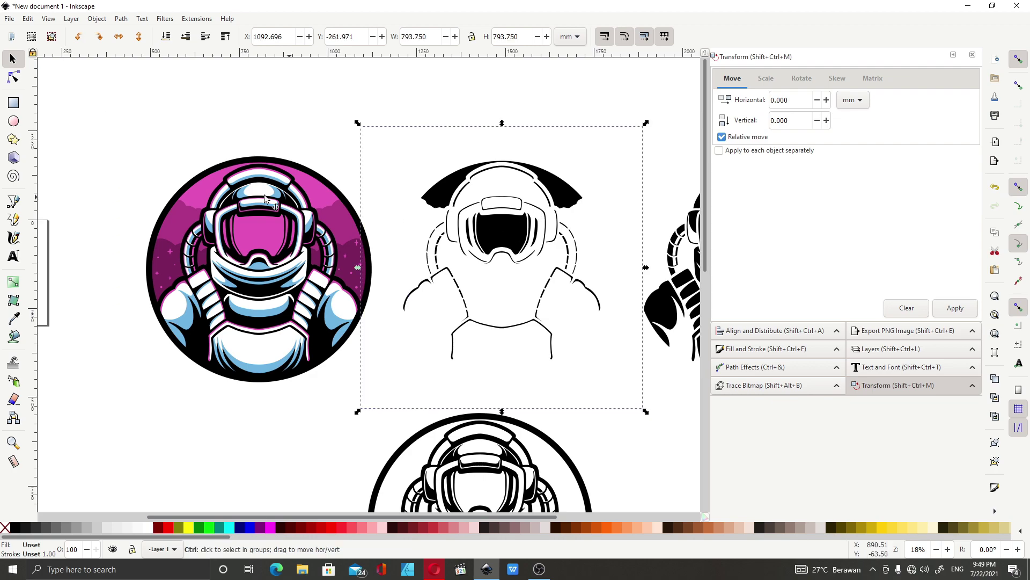
pyautogui.scroll(-2, 475, 269)
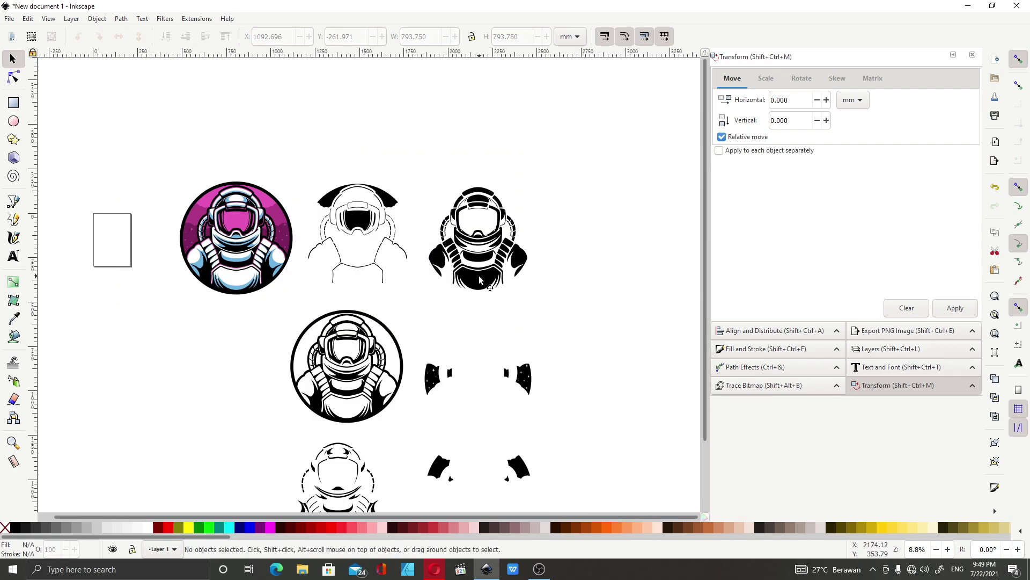
pyautogui.click(478, 273)
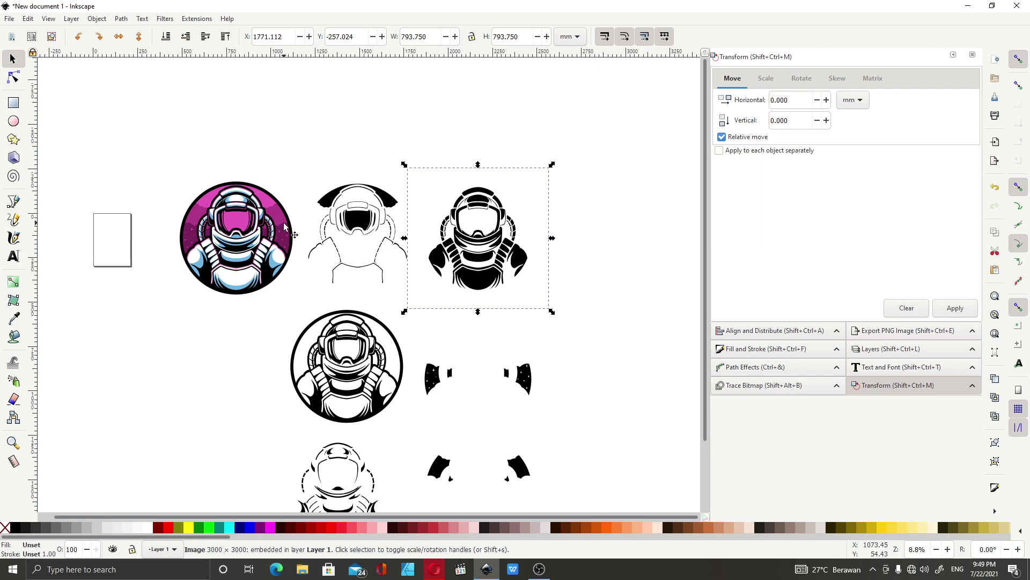
pyautogui.scroll(1, 284, 227)
pyautogui.click(381, 230)
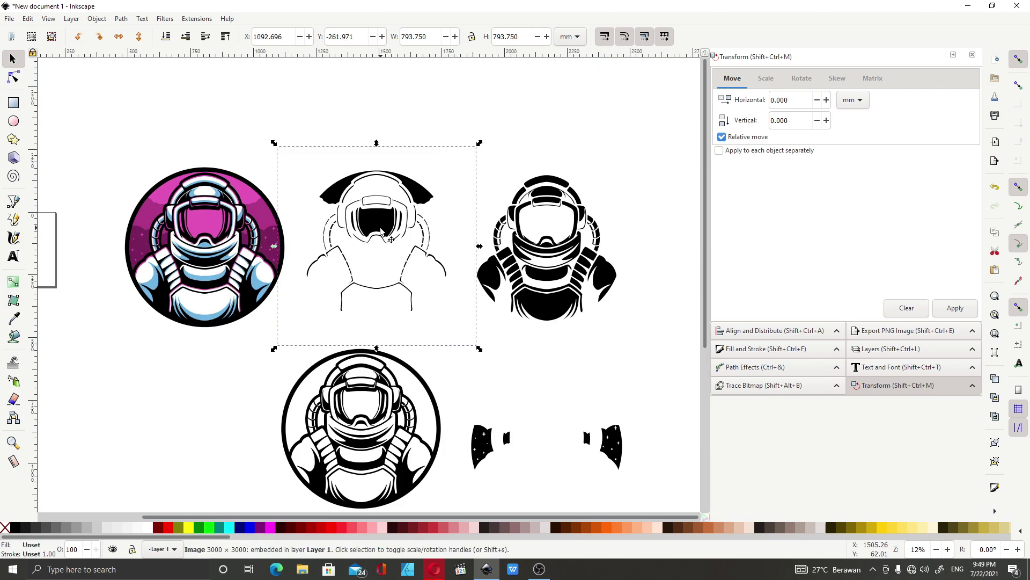
# Check the remaining separations one by one: the suit shading, the ringed line art, the starry side clouds and the lower highlight artwork
pyautogui.click(573, 316)
pyautogui.click(394, 394)
pyautogui.click(498, 450)
pyautogui.scroll(-4, 512, 379)
pyautogui.scroll(-4, 512, 379)
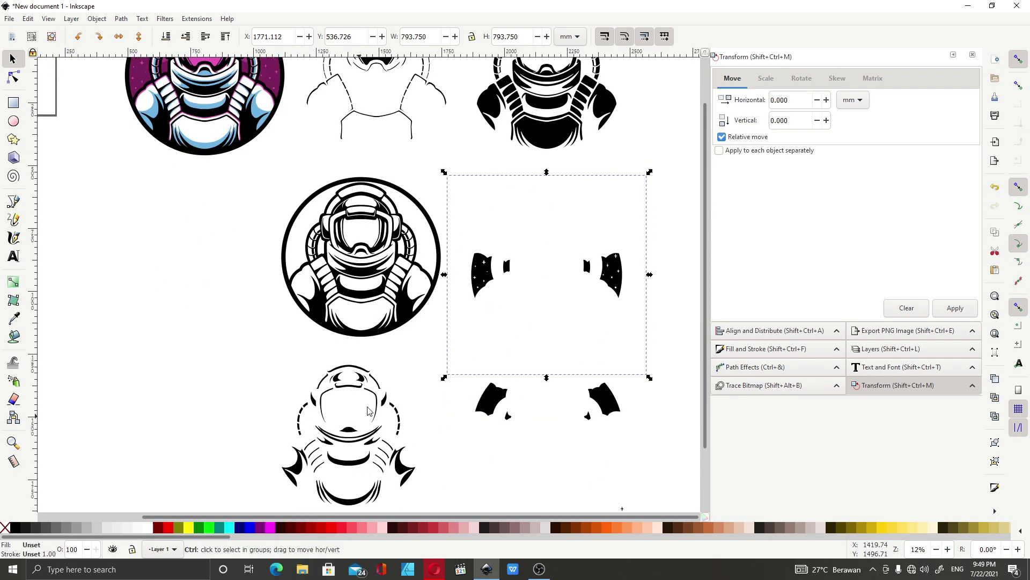
pyautogui.keyDown('ctrl'); pyautogui.scroll(-3, 364, 415); pyautogui.keyUp('ctrl')
pyautogui.keyDown('ctrl'); pyautogui.scroll(3, 365, 233); pyautogui.keyUp('ctrl')
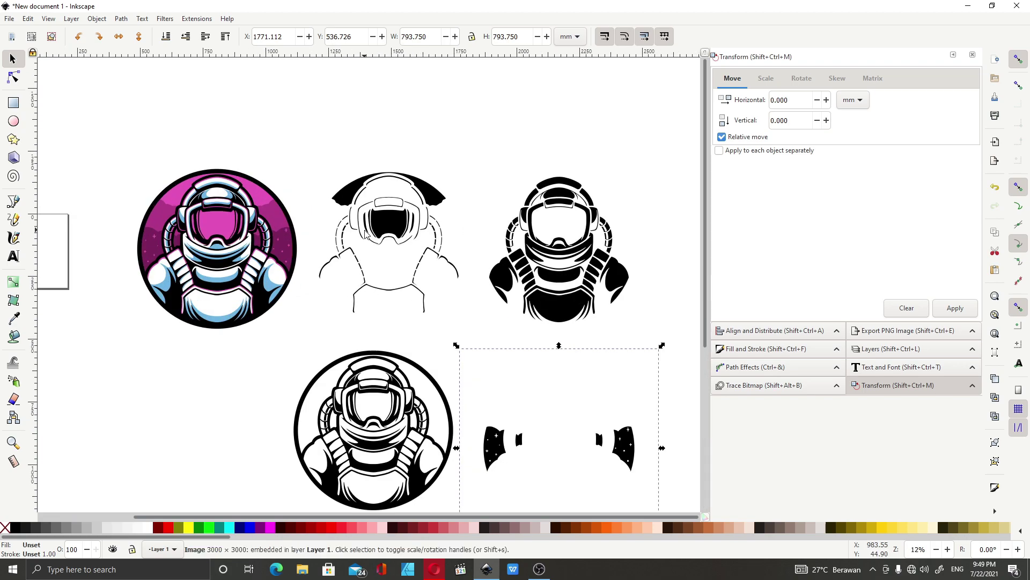
pyautogui.click(477, 141)
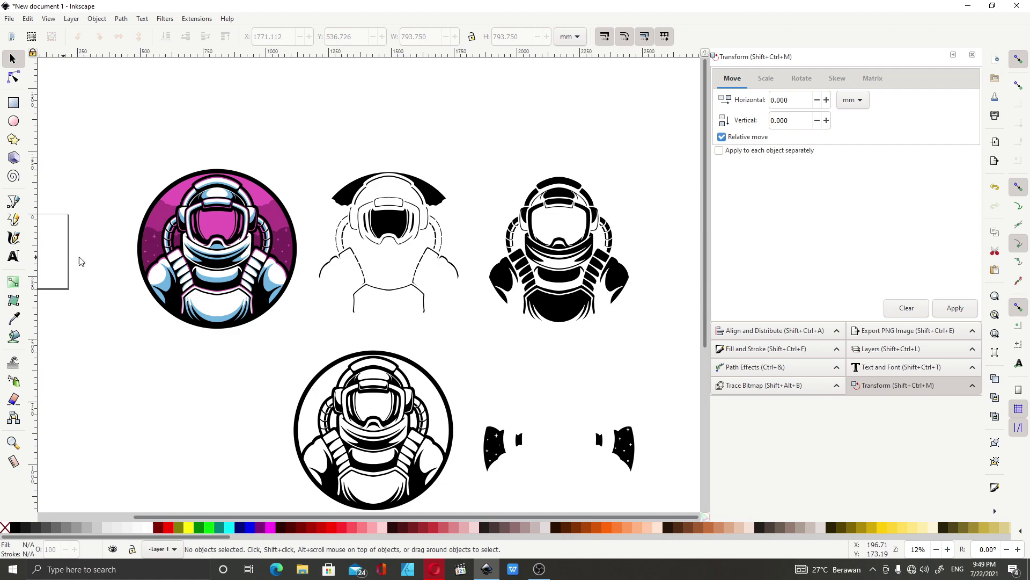
# Match the pink visor and pink outlines of the coloured badge to the separation containing the solid visor and upper sky
pyautogui.click(191, 224)
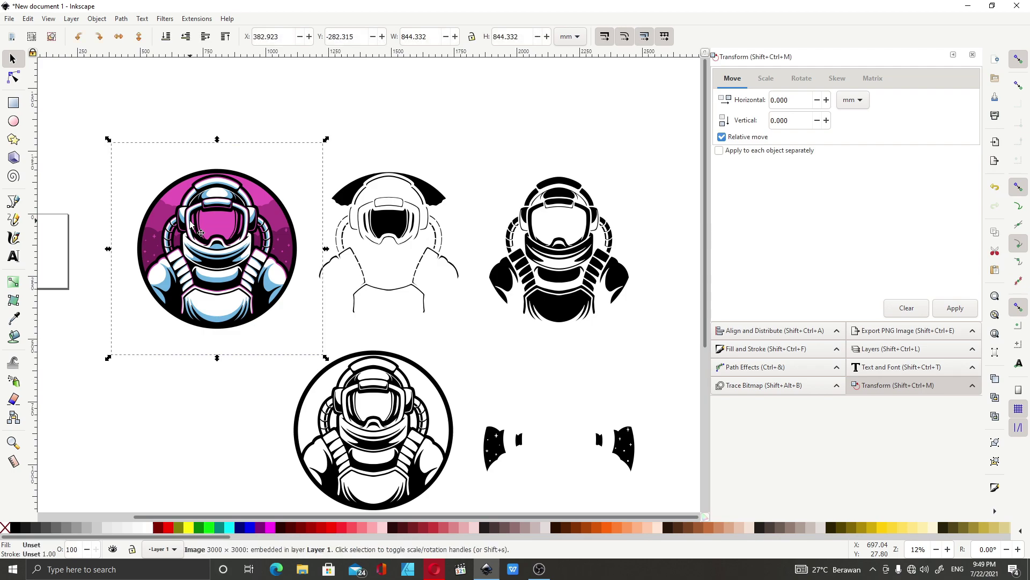
pyautogui.scroll(-1, 232, 216)
pyautogui.scroll(1, 230, 217)
pyautogui.scroll(1, 230, 217)
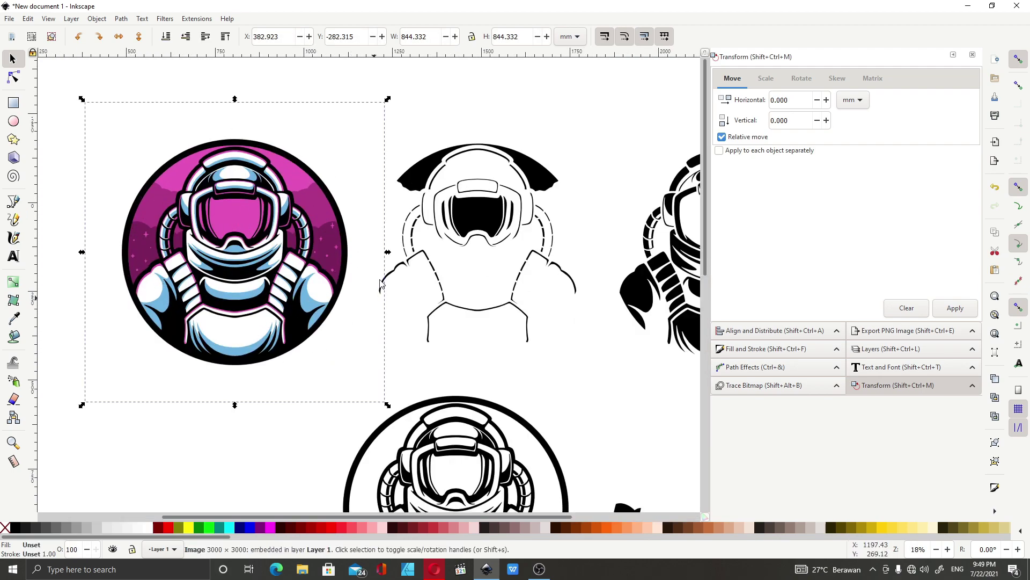
pyautogui.click(496, 211)
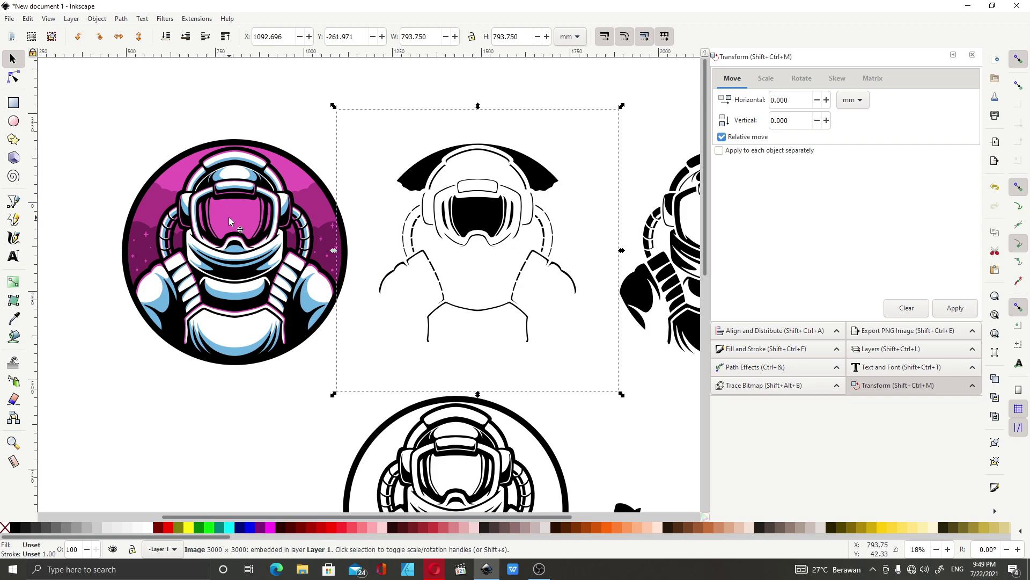
pyautogui.press('ctrl')
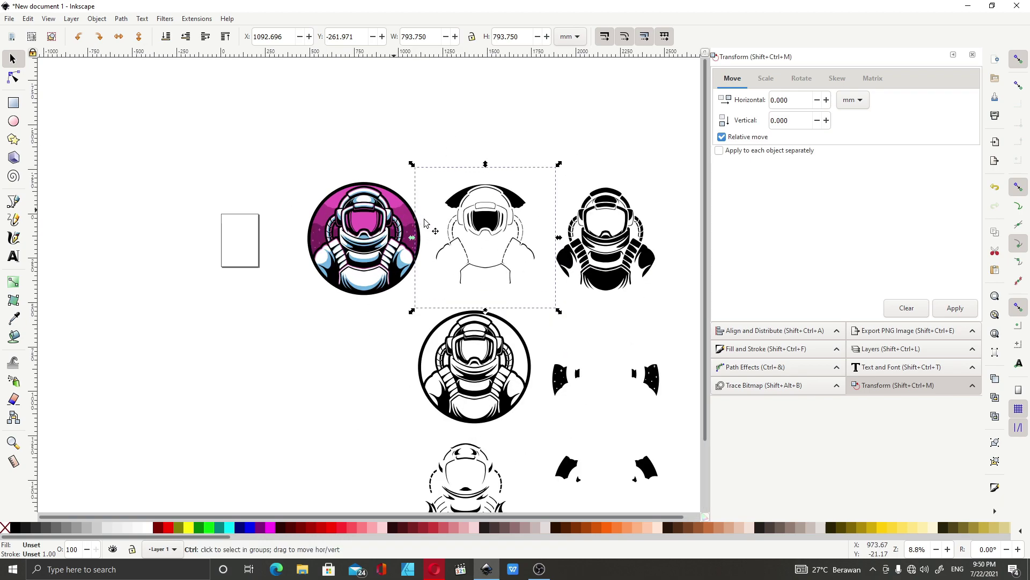
pyautogui.scroll(2, 376, 198)
pyautogui.scroll(2, 359, 217)
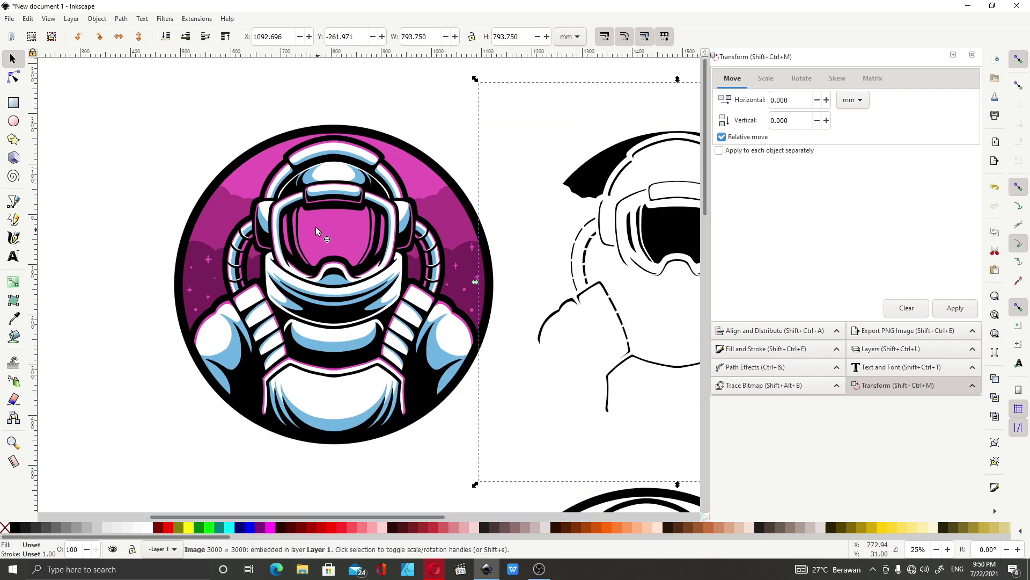
pyautogui.scroll(-2, 317, 228)
pyautogui.scroll(2, 260, 219)
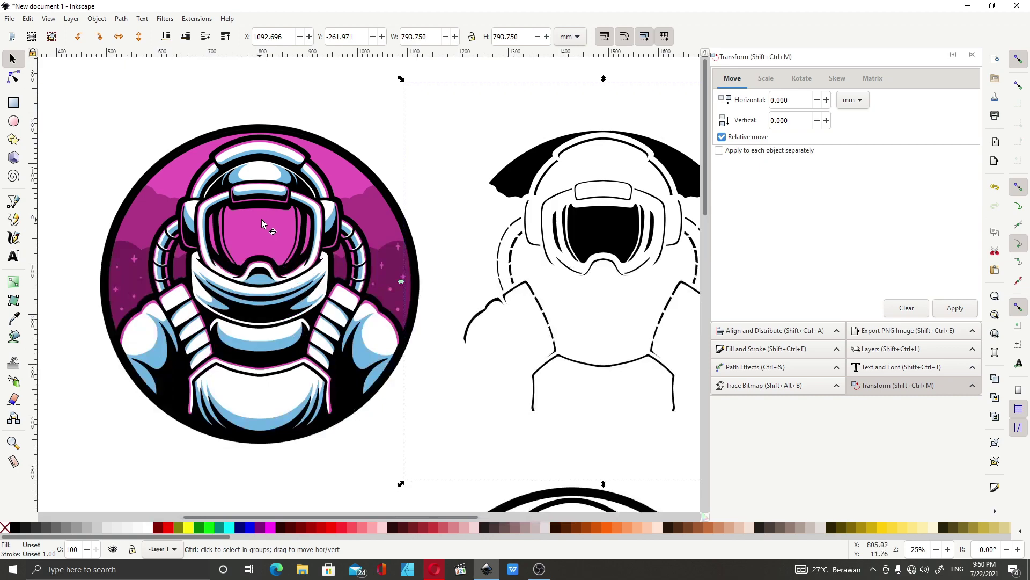
pyautogui.scroll(1, 261, 222)
pyautogui.scroll(1, 236, 230)
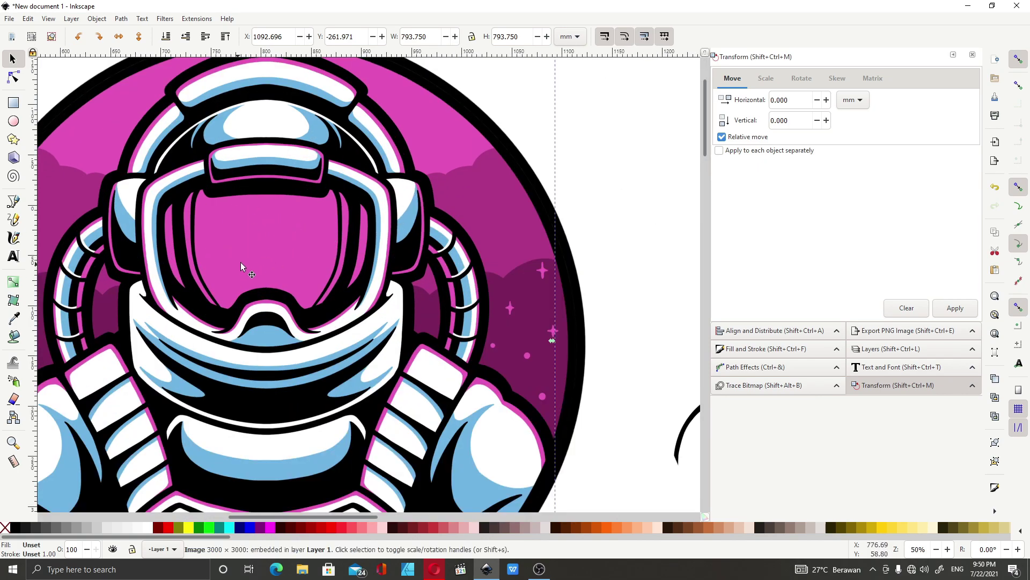
pyautogui.scroll(-6, 263, 231)
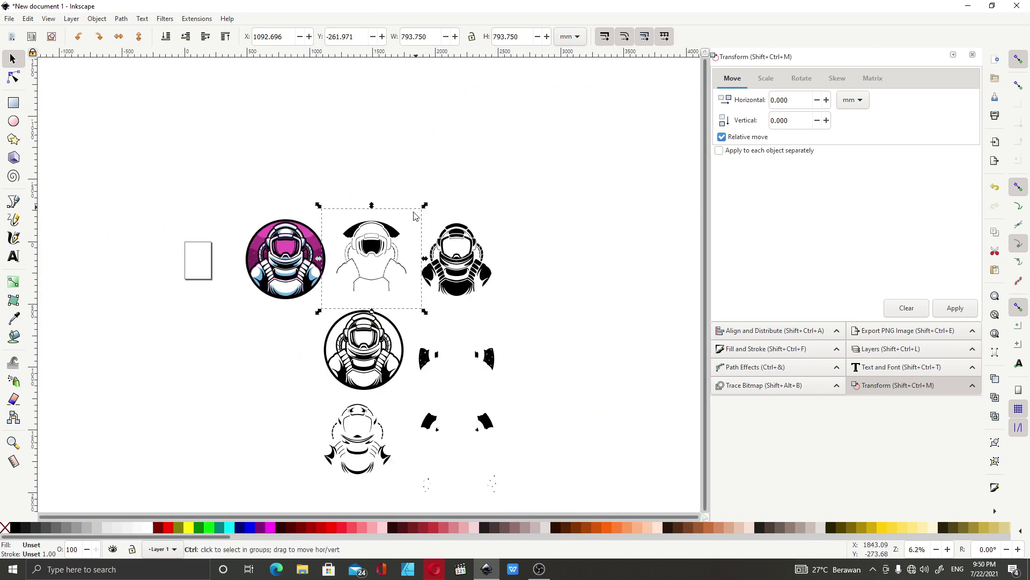
# Survey the complete layout of the coloured badge and all of its black separations
pyautogui.scroll(1, 379, 362)
pyautogui.click(574, 216)
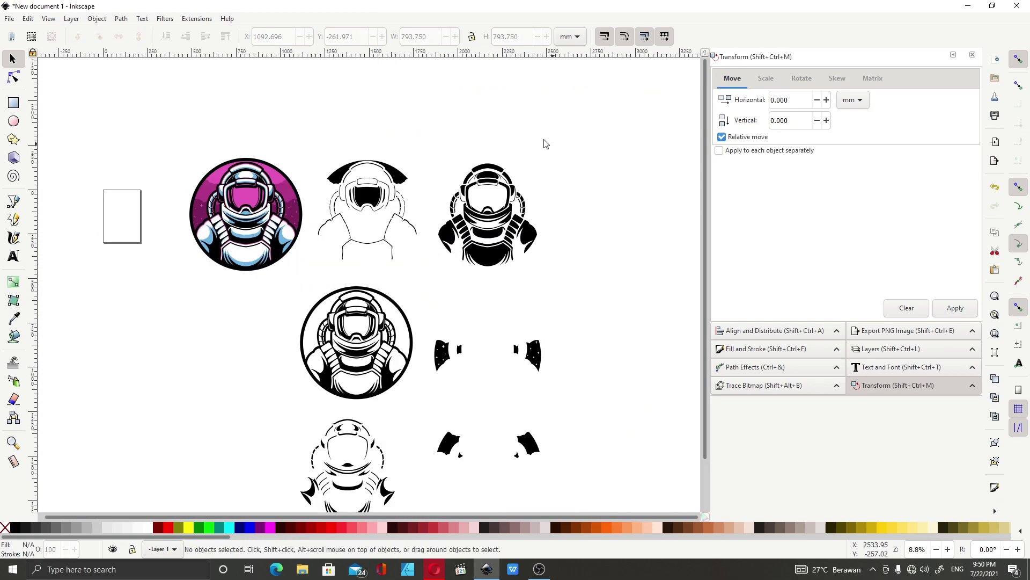
pyautogui.scroll(-1, 454, 349)
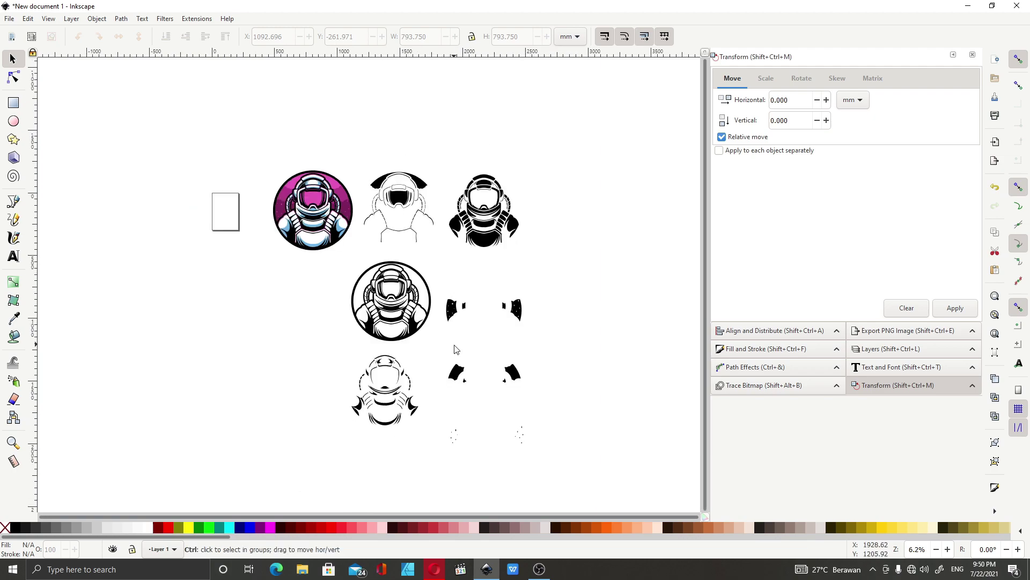
pyautogui.scroll(1, 454, 359)
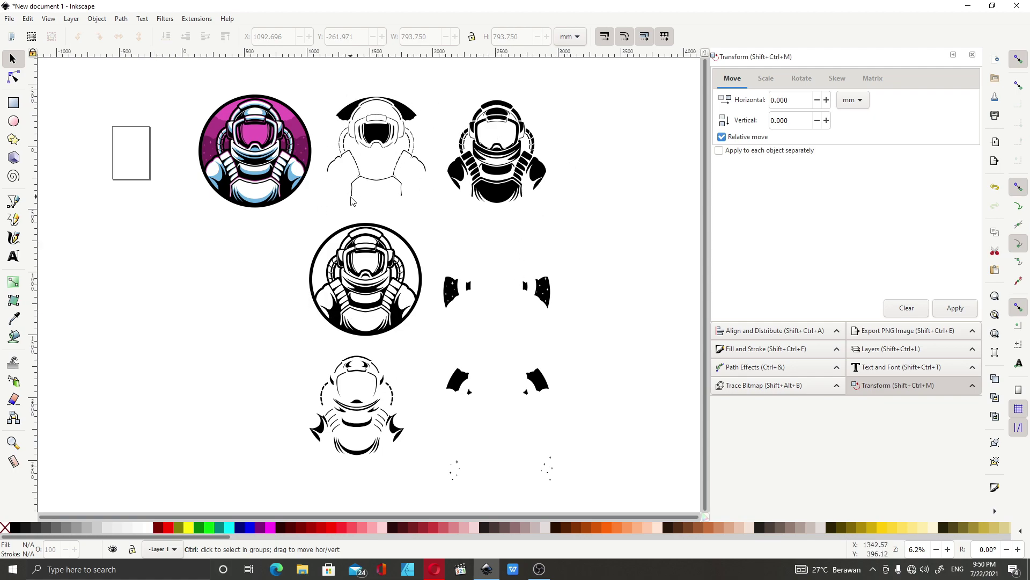
pyautogui.scroll(-1, 347, 194)
pyautogui.scroll(1, 305, 103)
pyautogui.scroll(2, 294, 121)
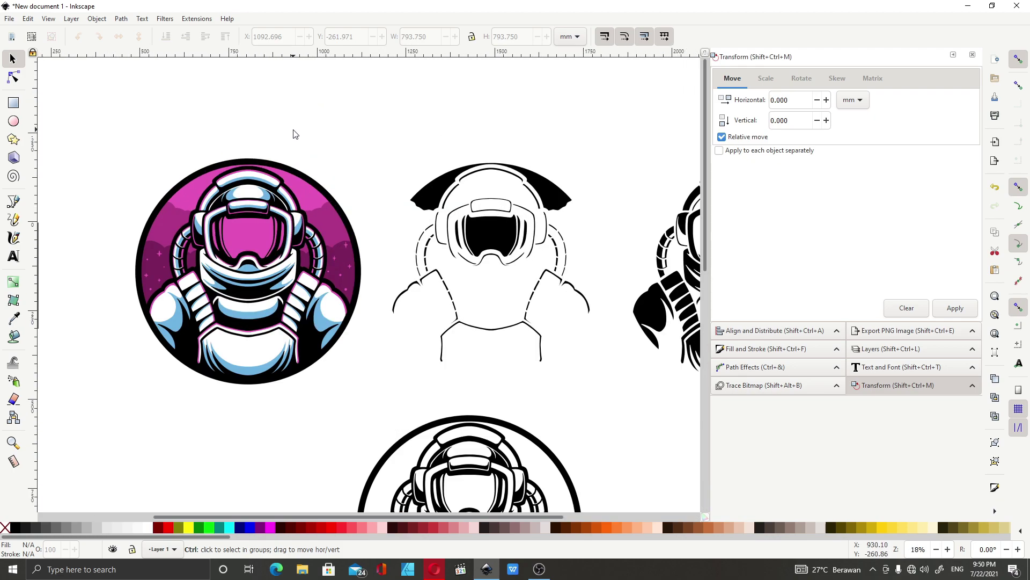
# Try tracing the upper sky arc of the visor separation with a closed four-node Bezier path, and delete the path
pyautogui.click(493, 229)
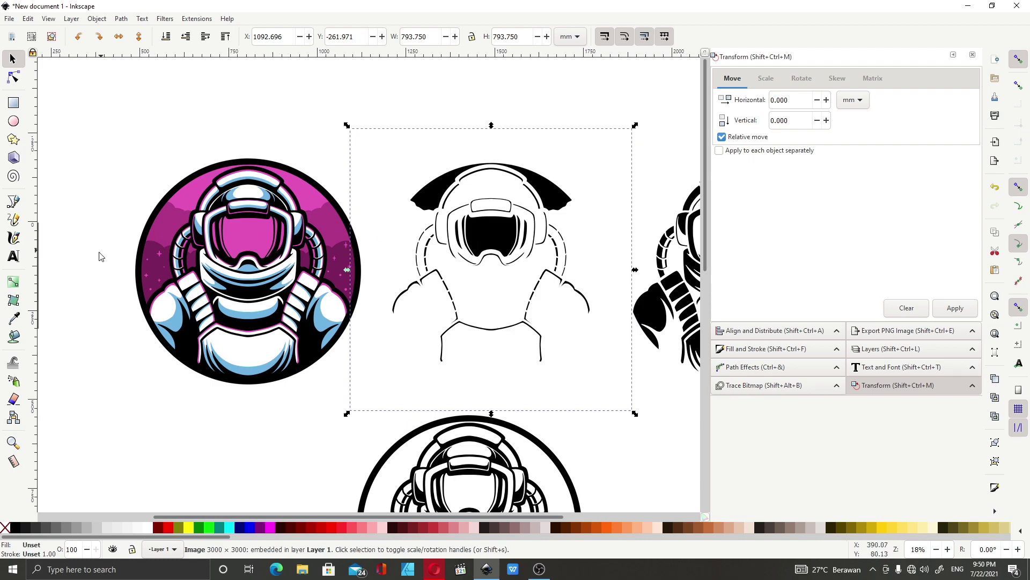
pyautogui.click(15, 223)
pyautogui.click(13, 202)
pyautogui.scroll(4, 530, 154)
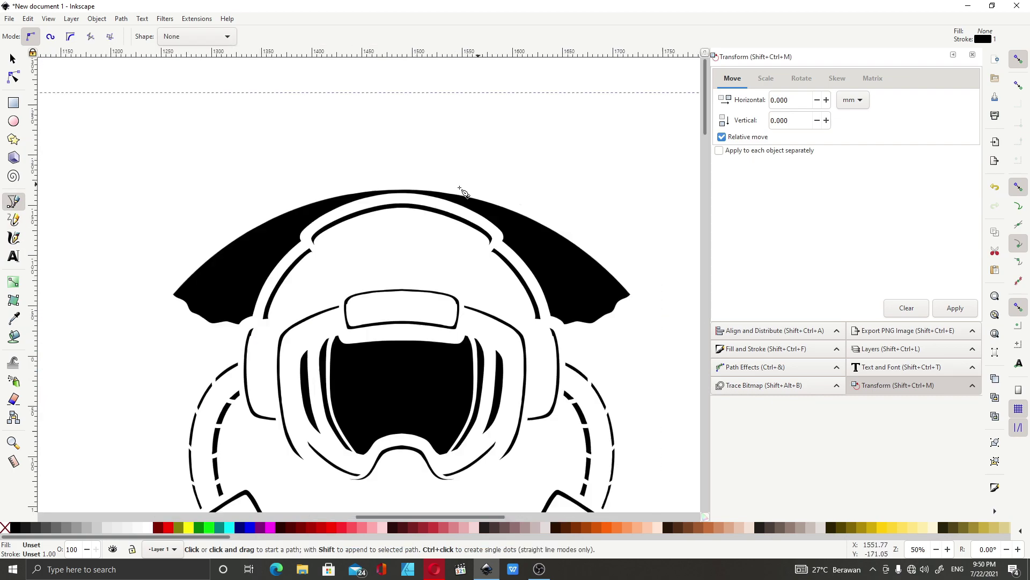
pyautogui.click(75, 279)
pyautogui.moveTo(340, 165); pyautogui.dragTo(474, 177)
pyautogui.click(626, 208)
pyautogui.click(660, 260)
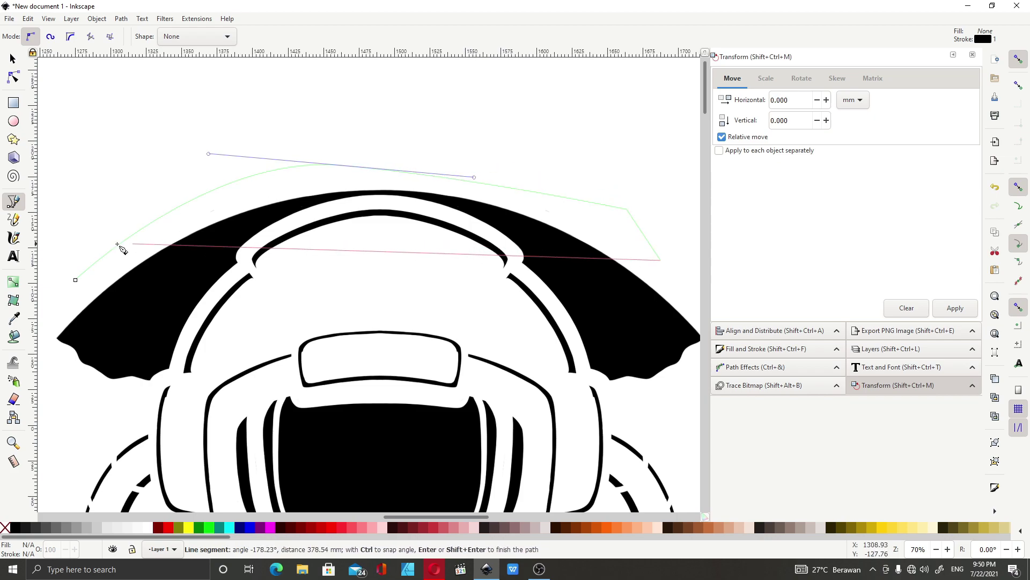
pyautogui.click(75, 279)
pyautogui.click(14, 61)
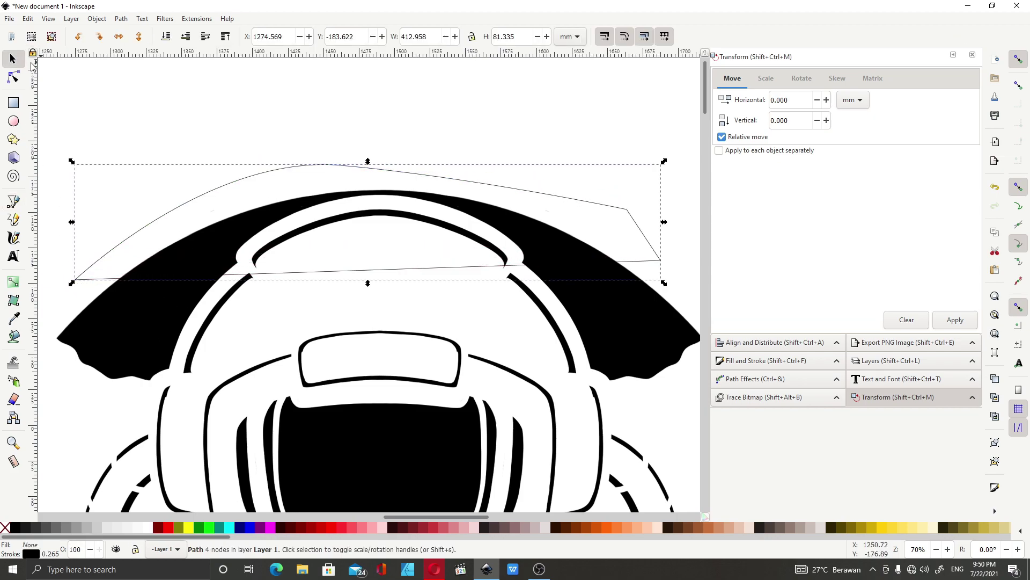
pyautogui.press('Delete')
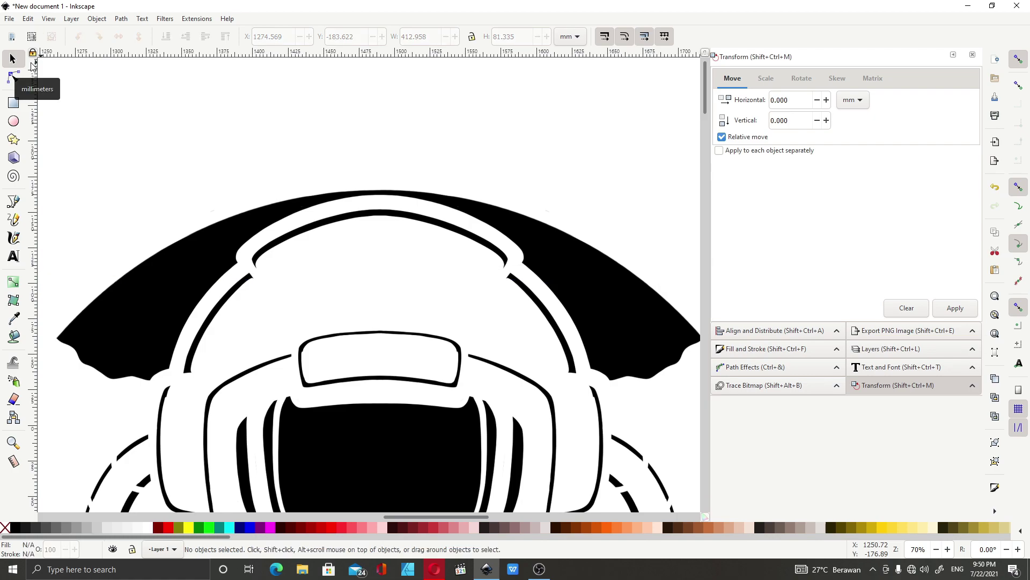
# Move the visor and sky separation image slightly up and to the right, to about X 1104, Y -299 mm
pyautogui.click(165, 293)
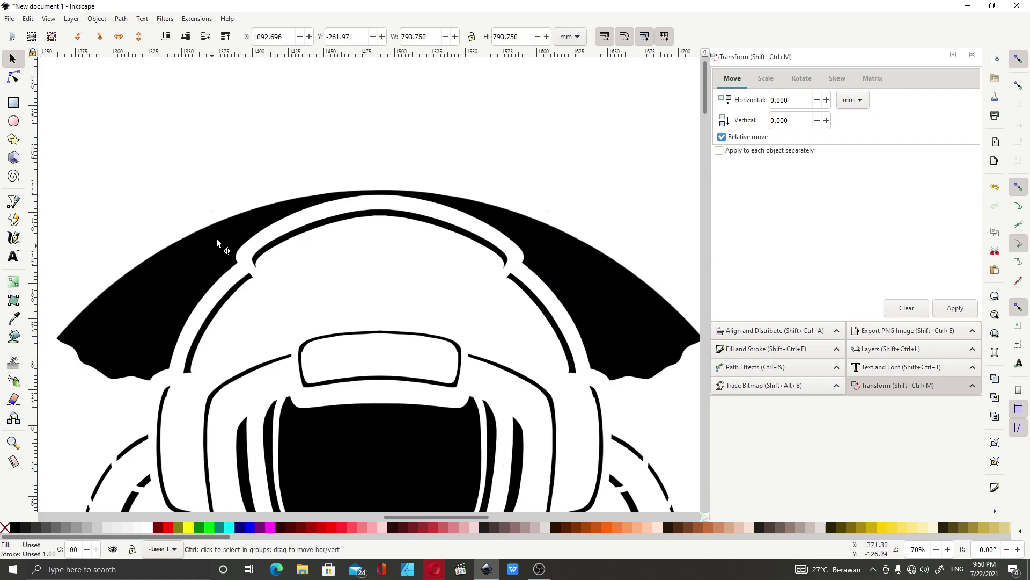
pyautogui.scroll(-3, 220, 234)
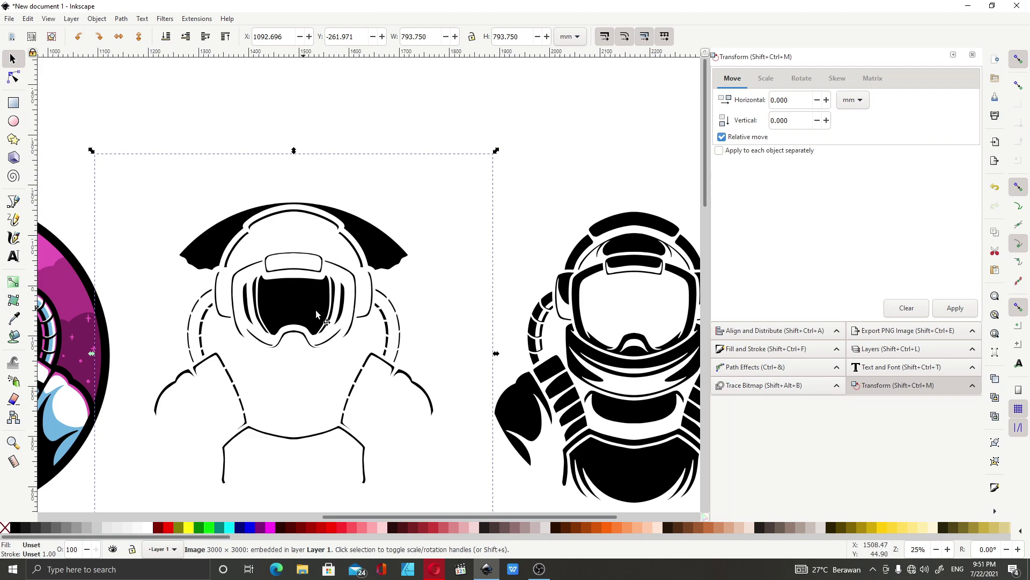
pyautogui.moveTo(292, 310); pyautogui.dragTo(308, 281)
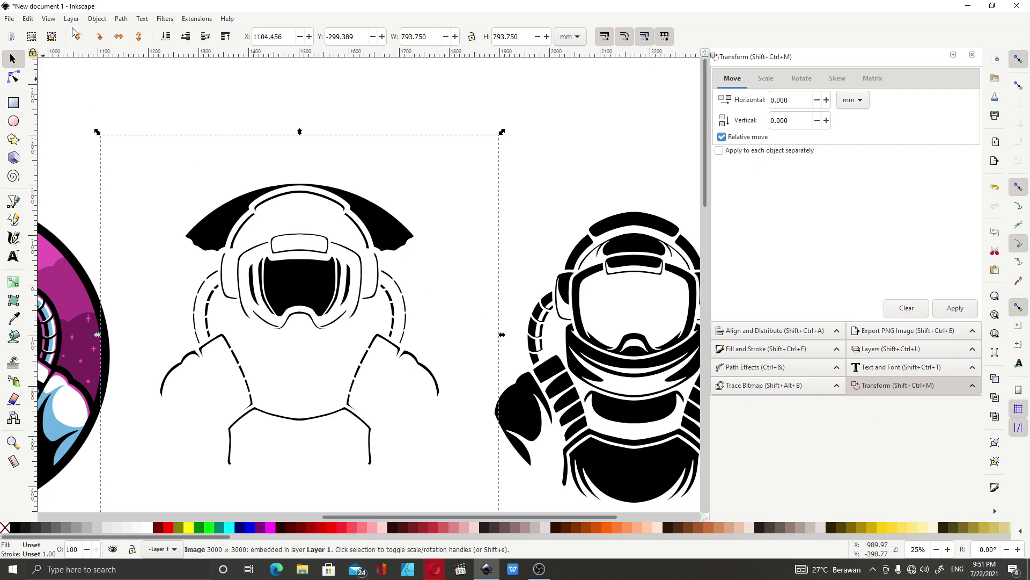
pyautogui.click(35, 20)
pyautogui.moveTo(44, 20)
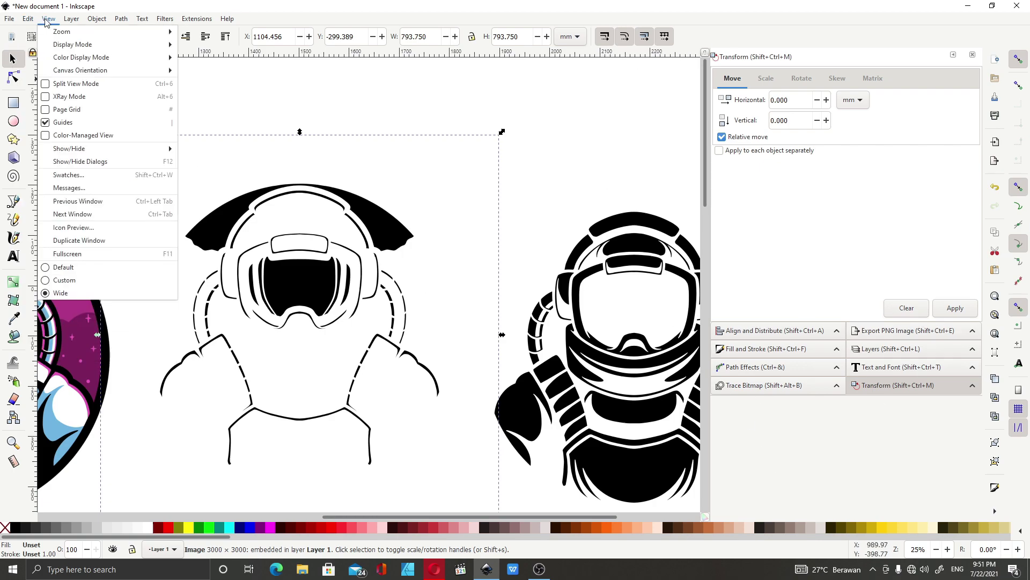
pyautogui.moveTo(165, 24)
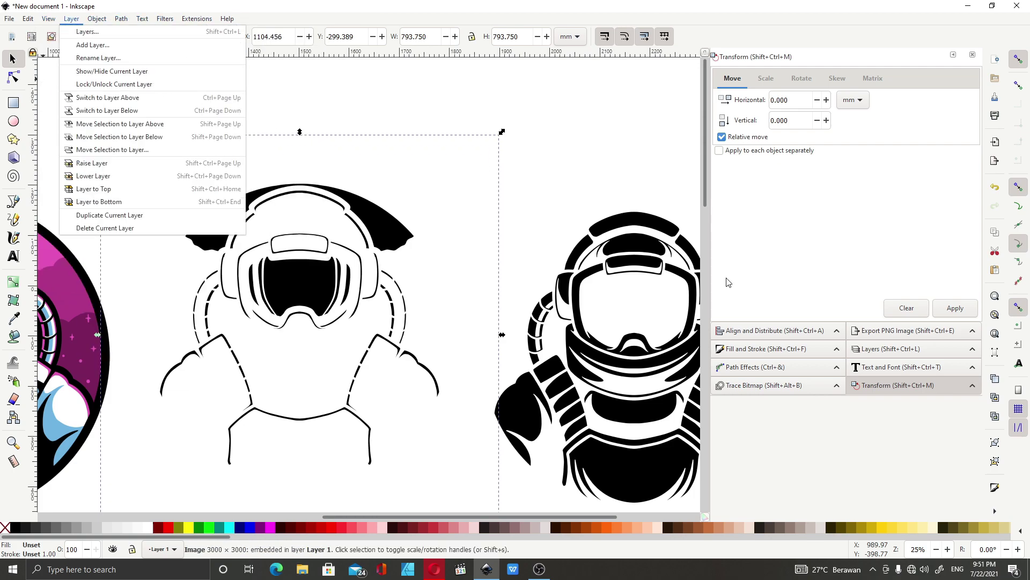
pyautogui.click(798, 445)
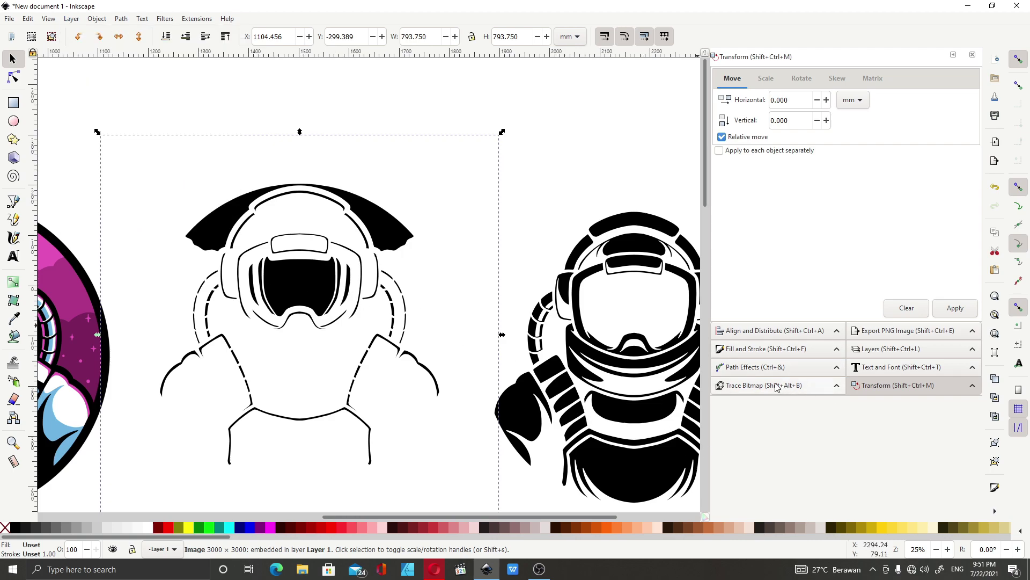
# Open the Trace Bitmap settings for the selected visor and sky separation image
pyautogui.rightClick(301, 287)
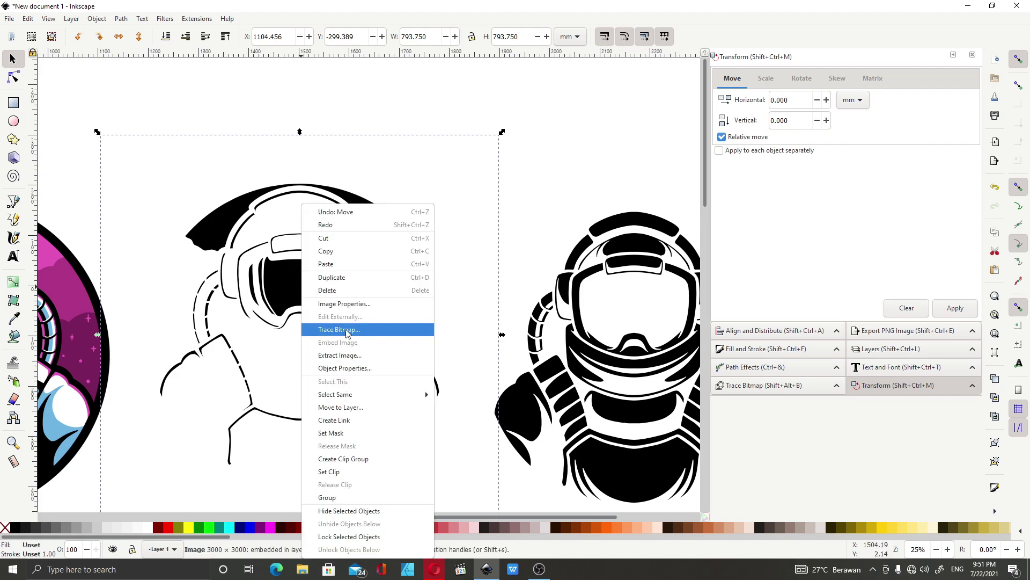
pyautogui.click(773, 447)
pyautogui.click(762, 388)
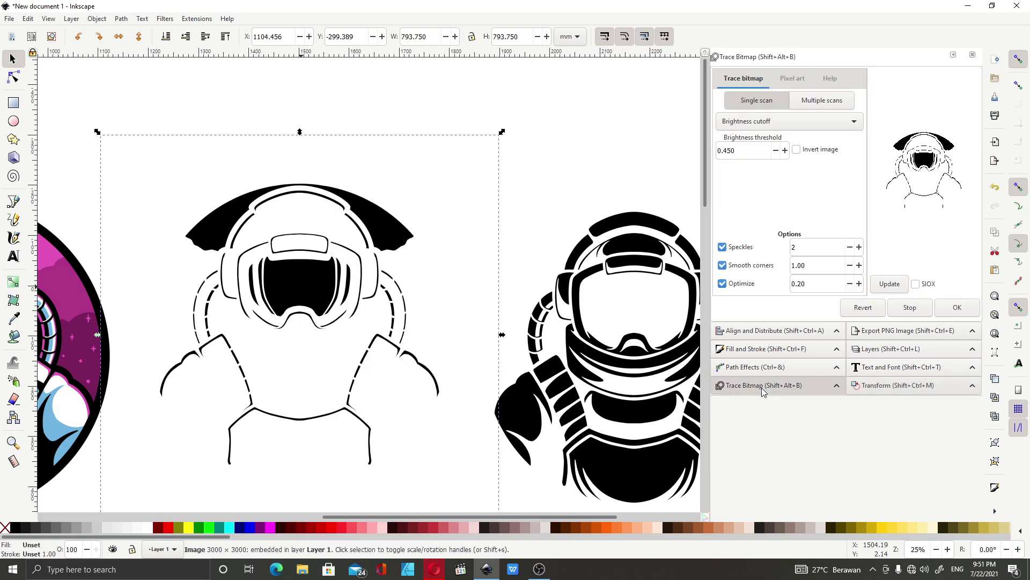
pyautogui.rightClick(313, 290)
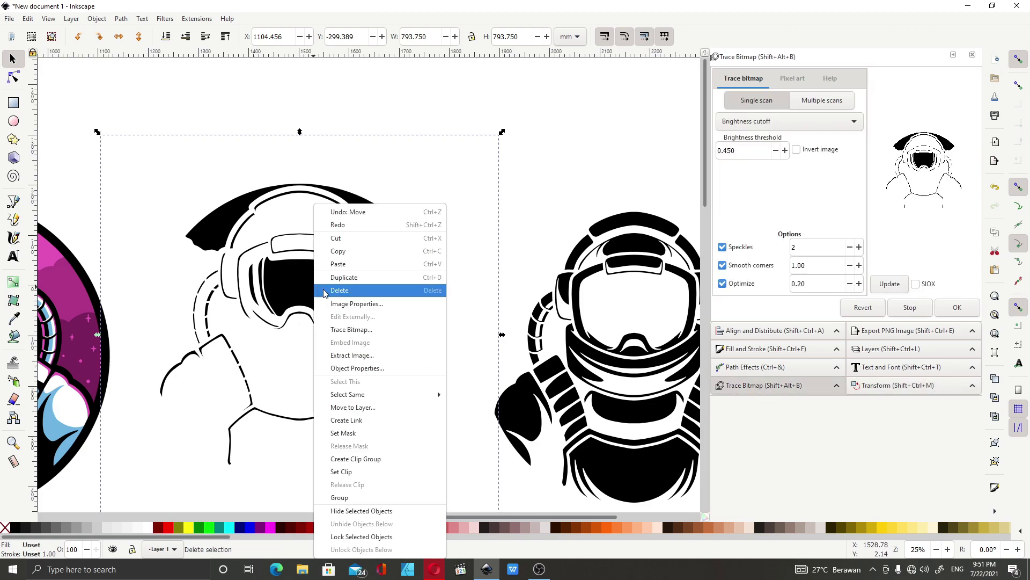
pyautogui.click(361, 333)
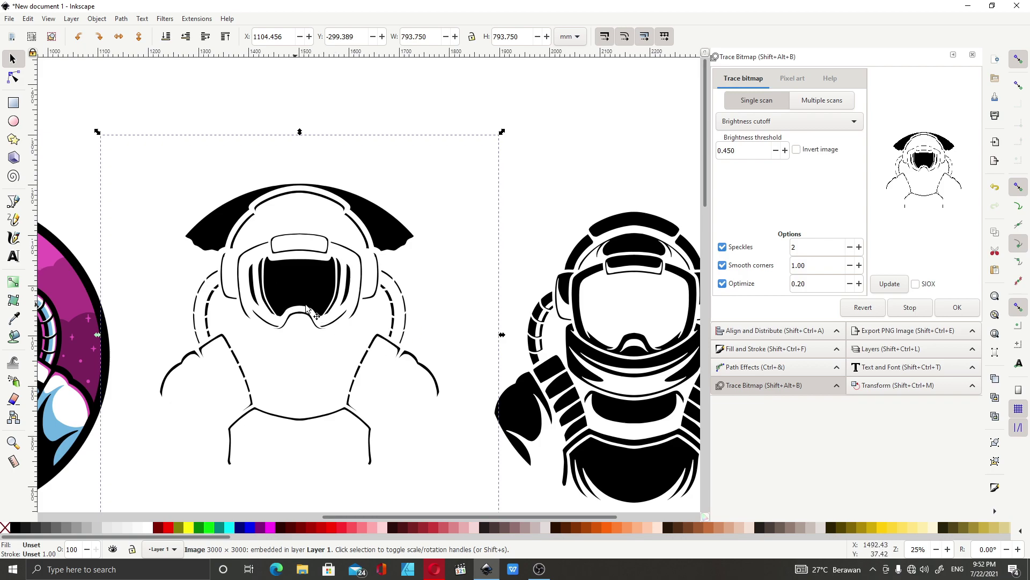
# Trace the visor and sky separation with a single-scan brightness cutoff at threshold 0.700, and fill the resulting path with maroon
pyautogui.moveTo(736, 151); pyautogui.dragTo(725, 151)
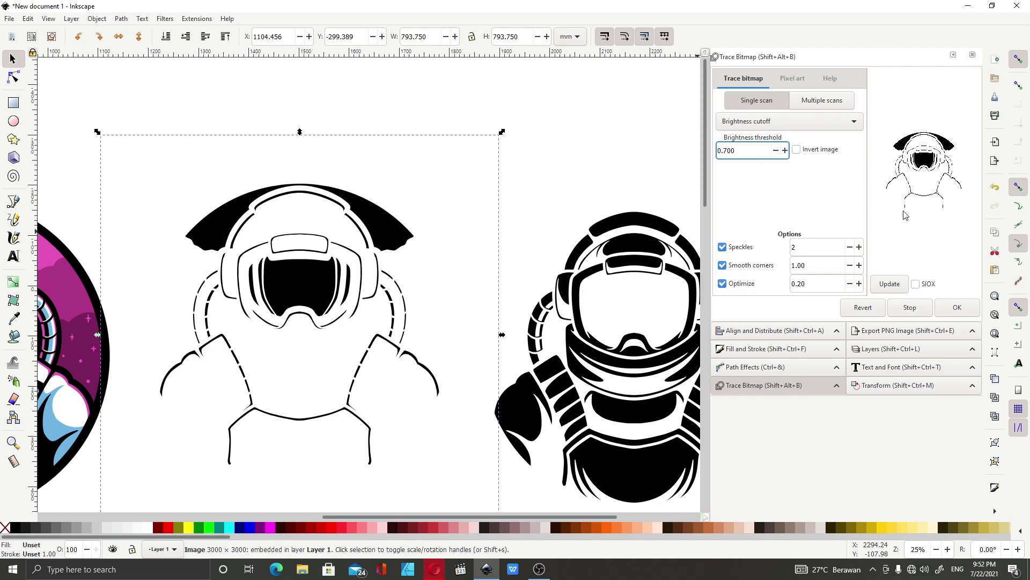
pyautogui.click(958, 311)
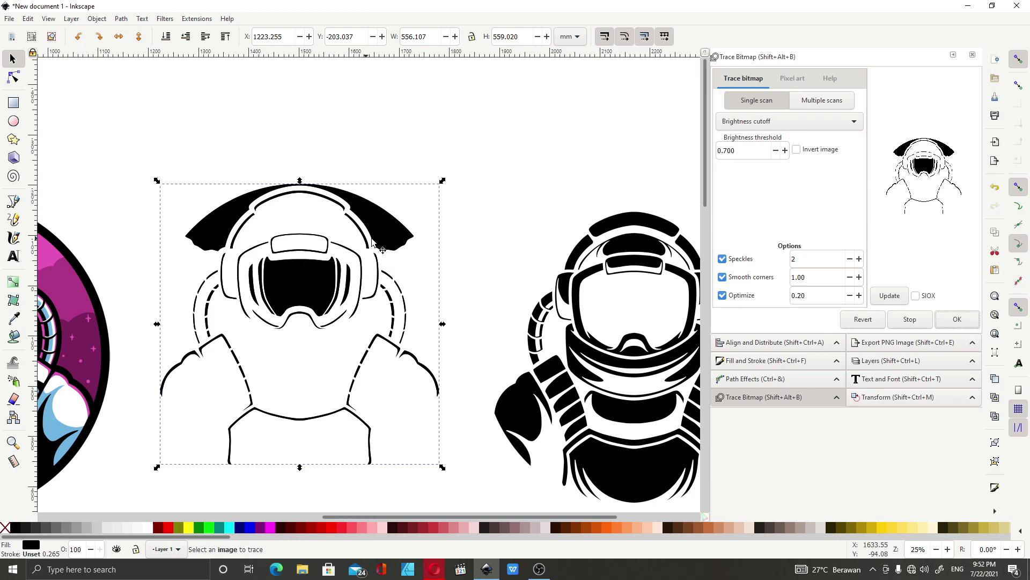
pyautogui.hscroll(-2, 376, 245)
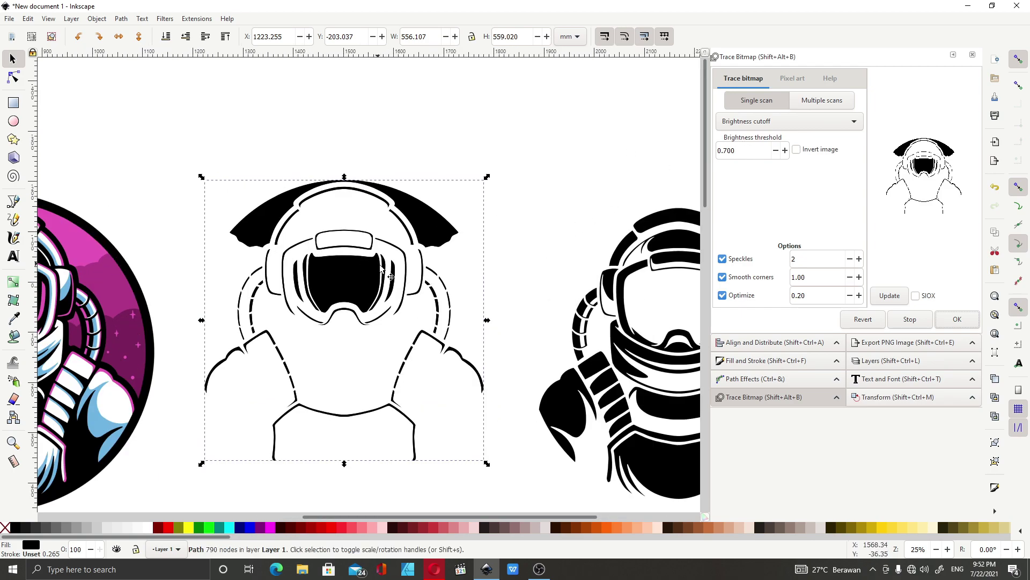
pyautogui.scroll(1, 299, 266)
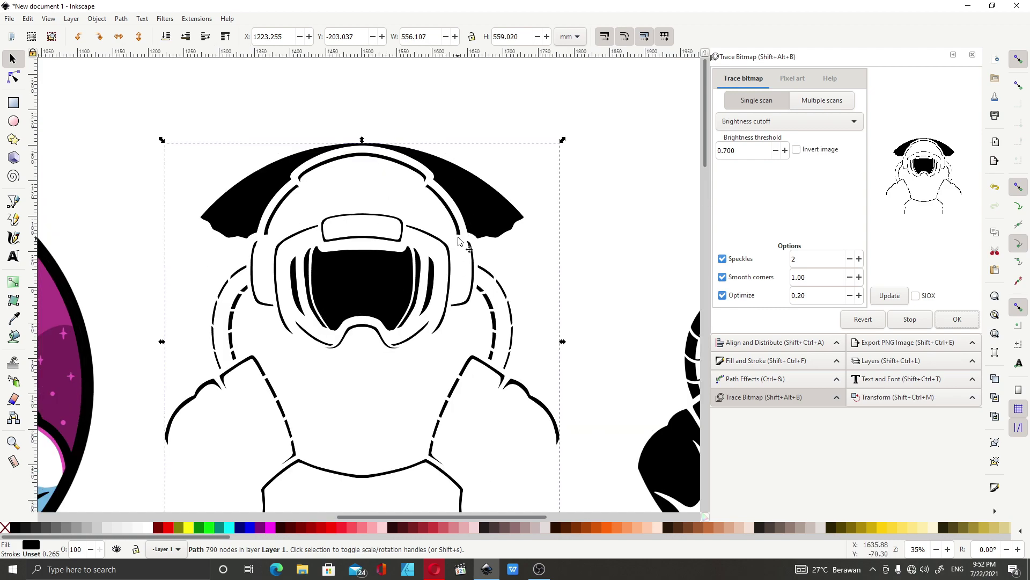
pyautogui.click(159, 529)
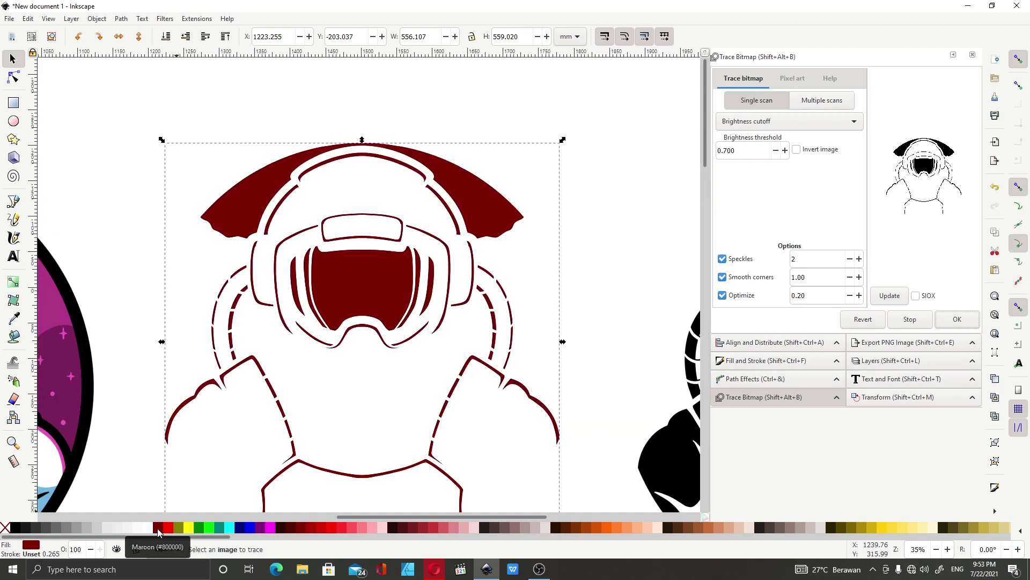
# Shift the maroon visor tracing sideways off its black source image to compare their outlines, and undo the move
pyautogui.scroll(9, 323, 278)
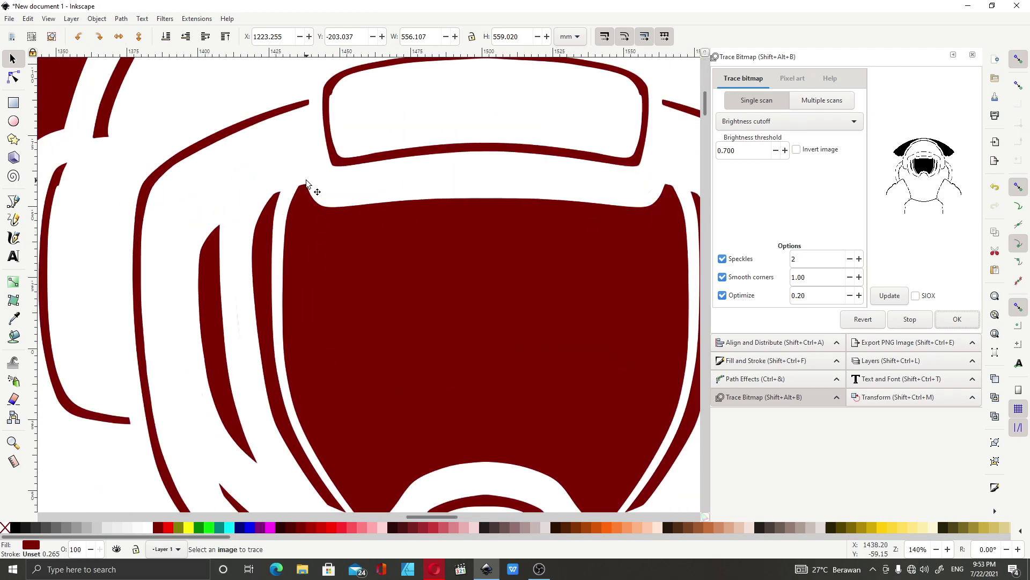
pyautogui.scroll(-4, 300, 204)
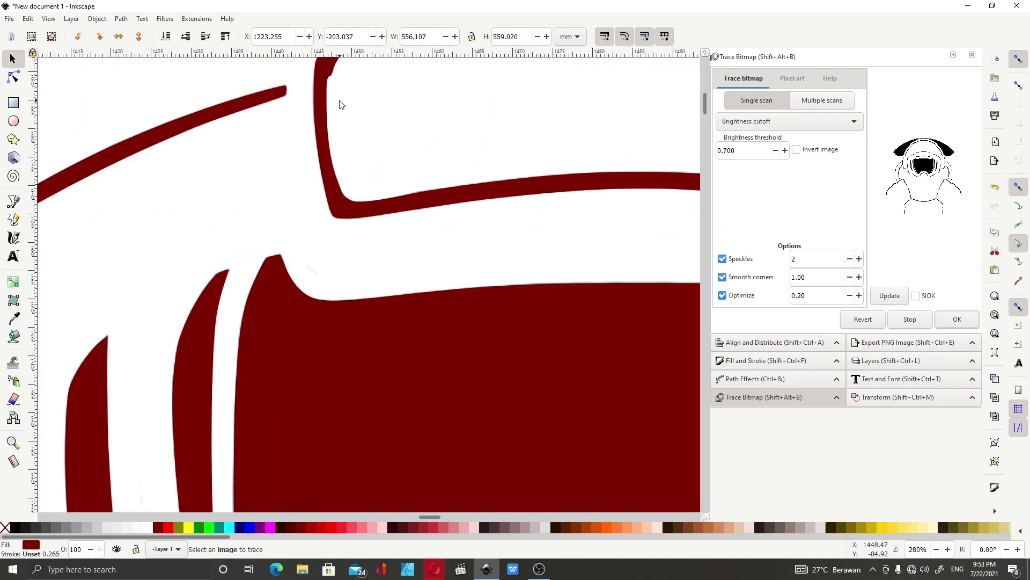
pyautogui.scroll(1, 289, 168)
pyautogui.scroll(-4, 298, 214)
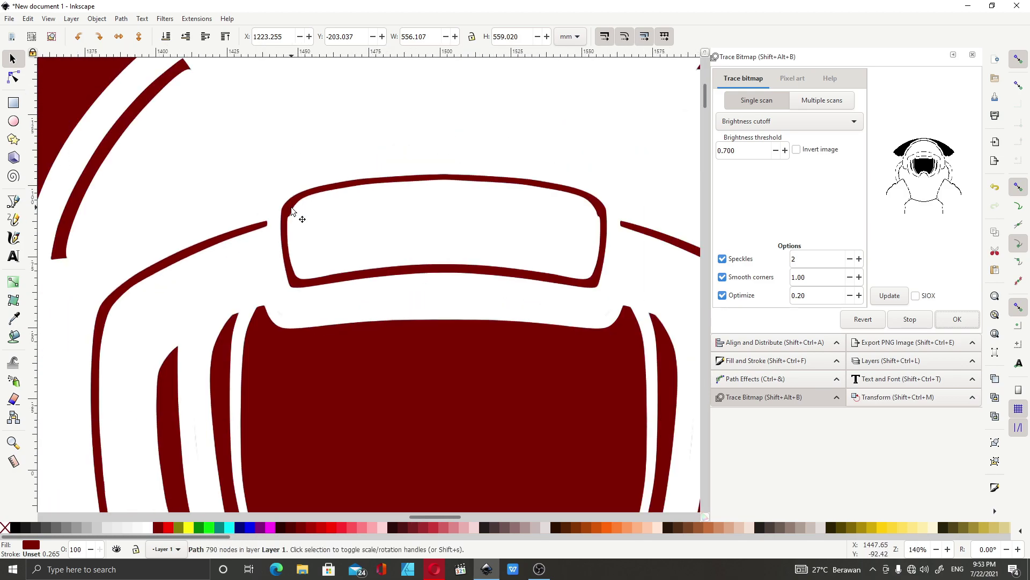
pyautogui.scroll(3, 560, 322)
pyautogui.scroll(-4, 450, 335)
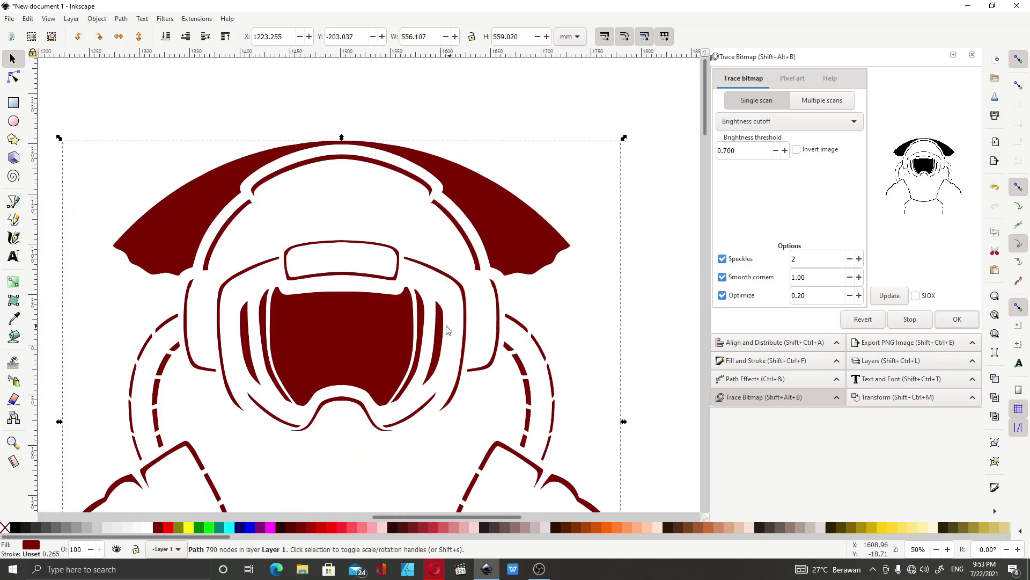
pyautogui.moveTo(325, 345); pyautogui.dragTo(377, 348)
pyautogui.scroll(3, 323, 314)
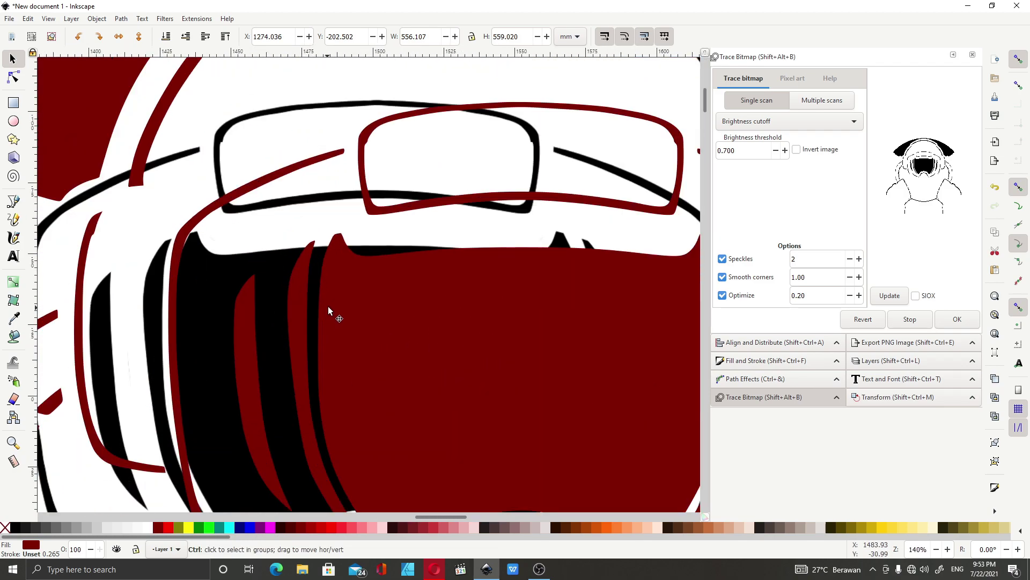
pyautogui.scroll(2, 322, 322)
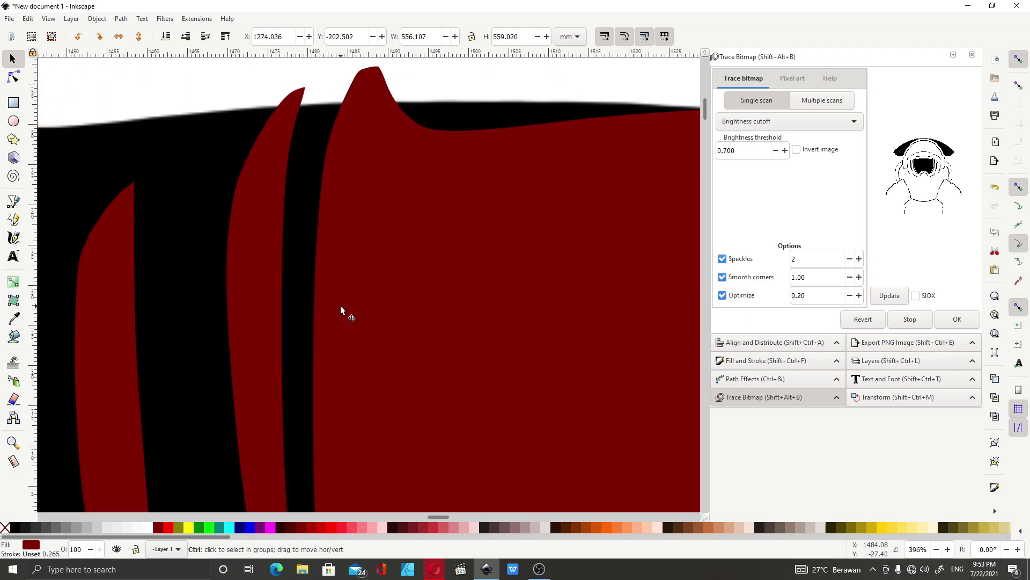
pyautogui.scroll(-1, 339, 314)
pyautogui.hotkey('ctrl', 'z')
pyautogui.scroll(-5, 190, 257)
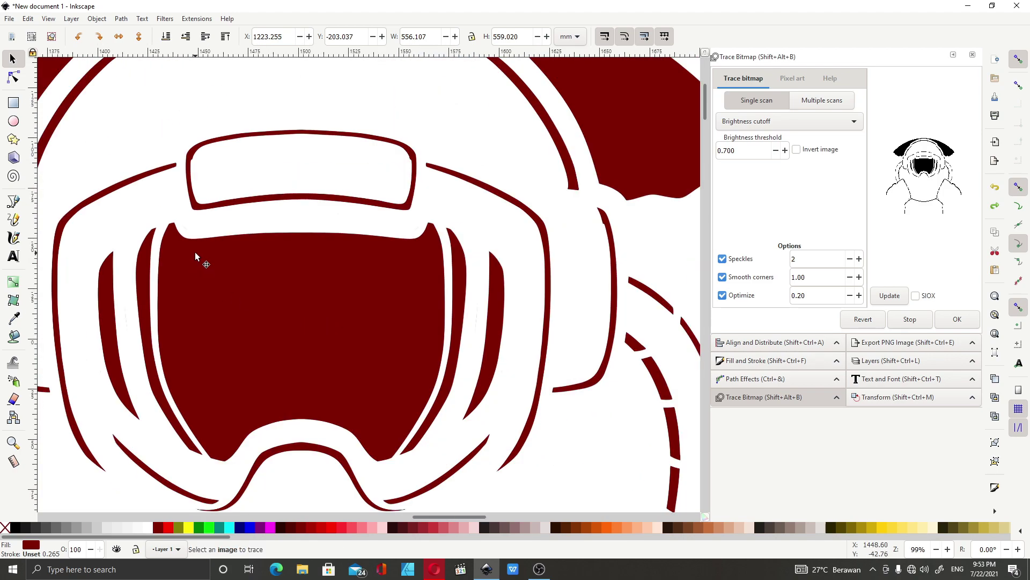
# Examine the edges of the maroon tracing closely around the visor, helmet outlines and sky shape
pyautogui.scroll(6, 142, 261)
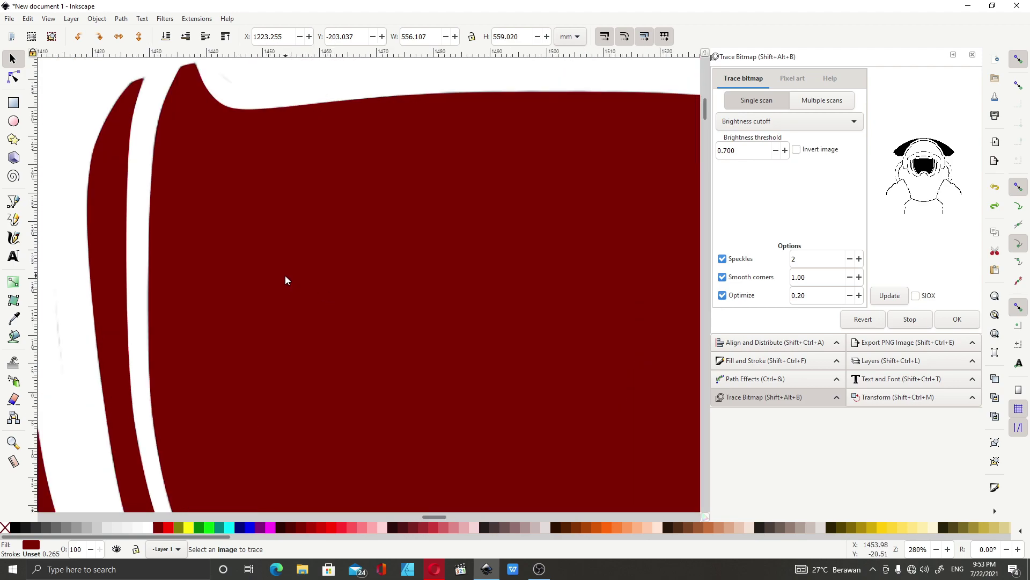
pyautogui.scroll(-5, 285, 275)
pyautogui.scroll(2, 292, 278)
pyautogui.scroll(-1, 320, 299)
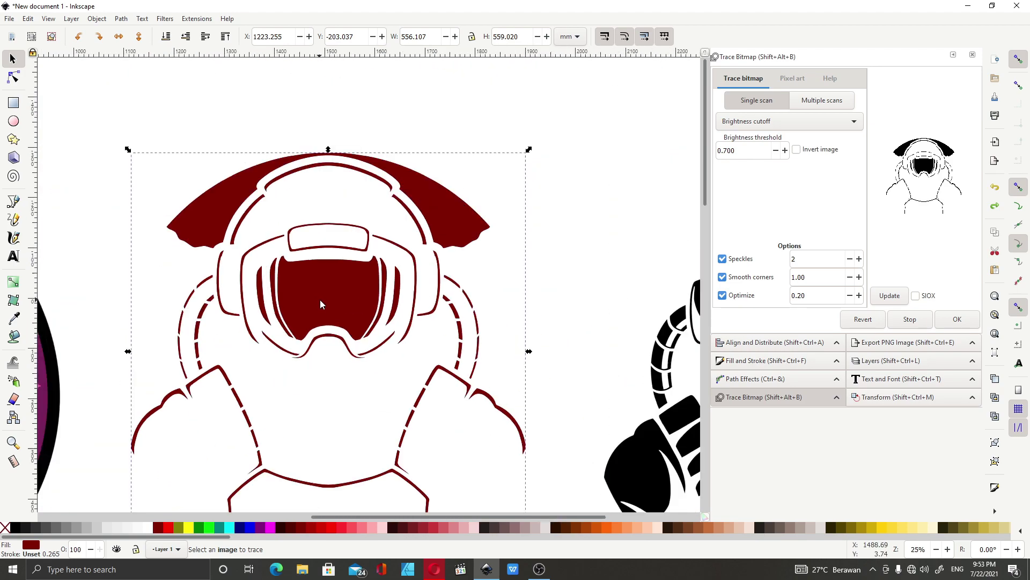
pyautogui.scroll(3, 279, 302)
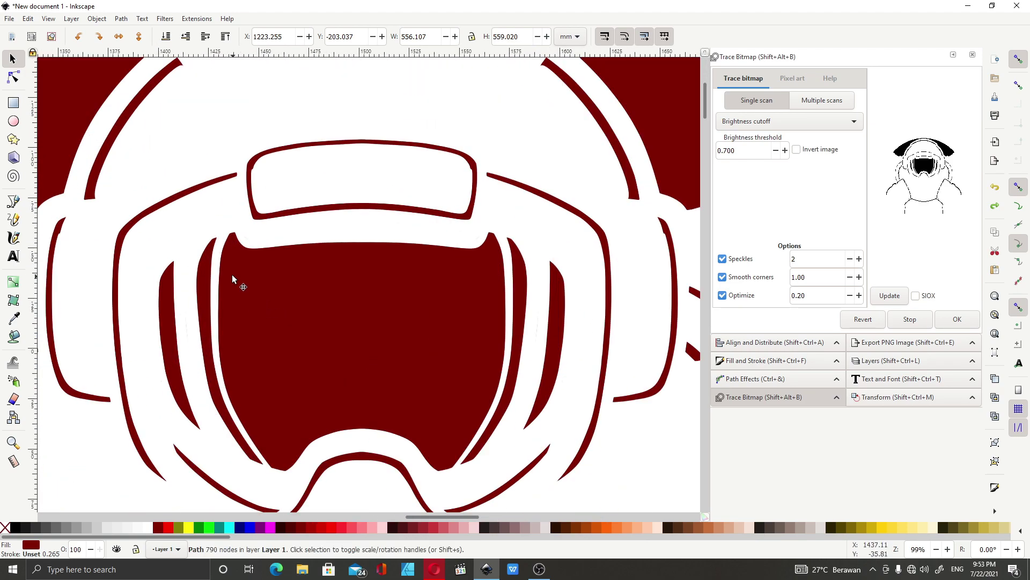
pyautogui.scroll(2, 233, 246)
pyautogui.scroll(-2, 233, 246)
pyautogui.scroll(-2, 253, 281)
pyautogui.scroll(3, 488, 220)
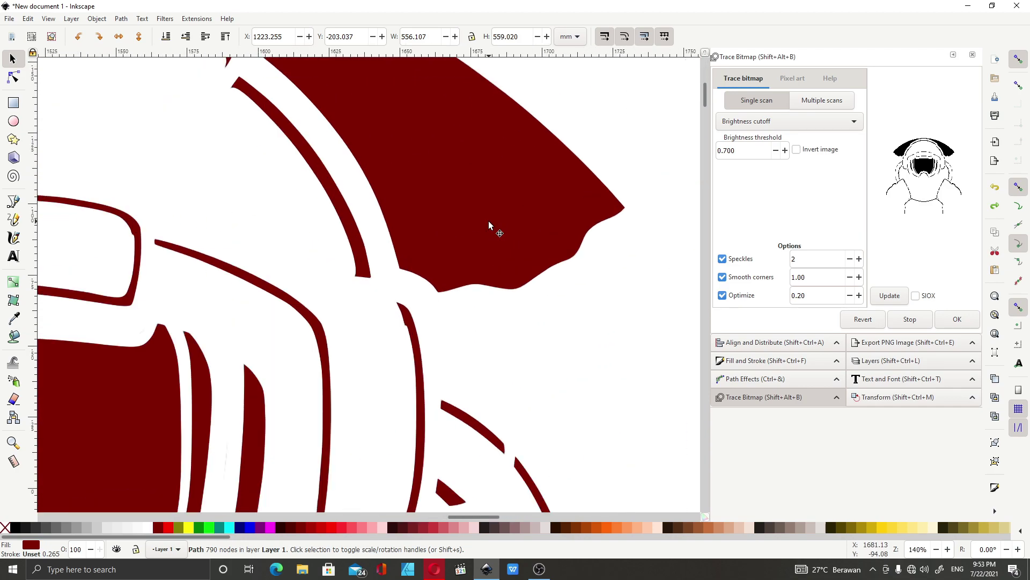
pyautogui.scroll(1, 439, 246)
pyautogui.scroll(-3, 436, 247)
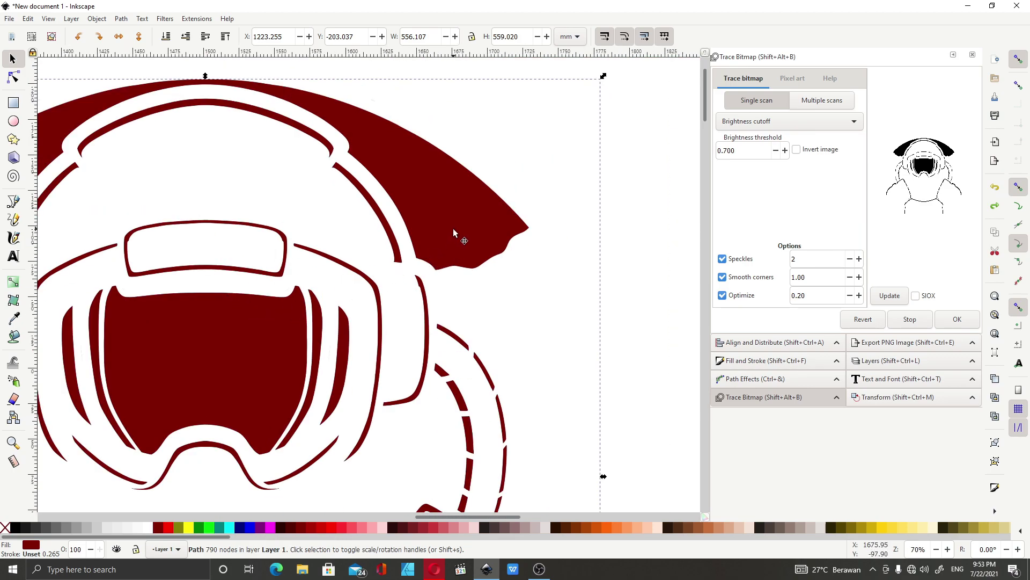
# Nudge the maroon tracing off the source image to compare the edges at the sky shape's right tip, and undo the move
pyautogui.scroll(7, 517, 221)
pyautogui.scroll(-4, 549, 267)
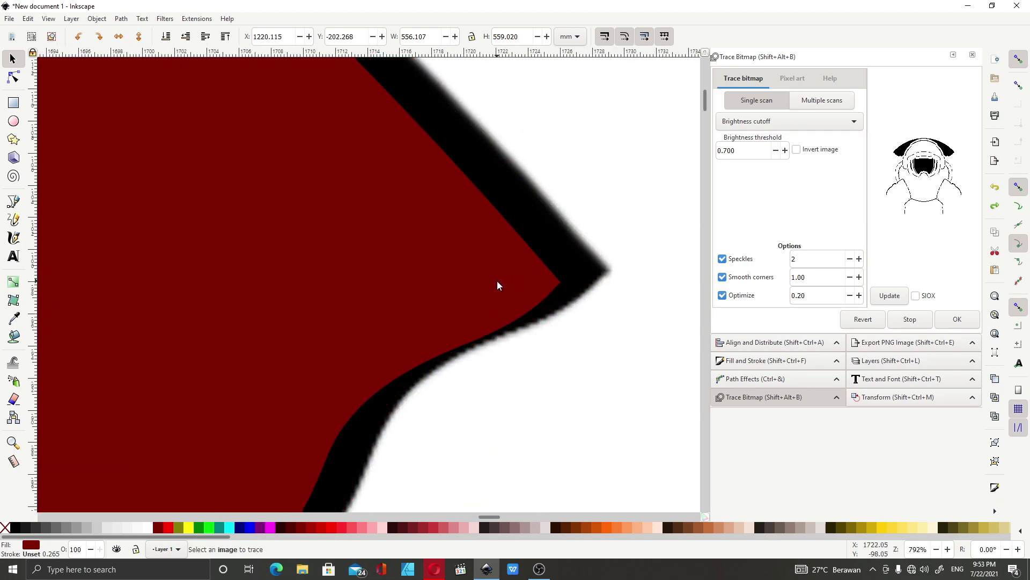
pyautogui.scroll(-7, 358, 300)
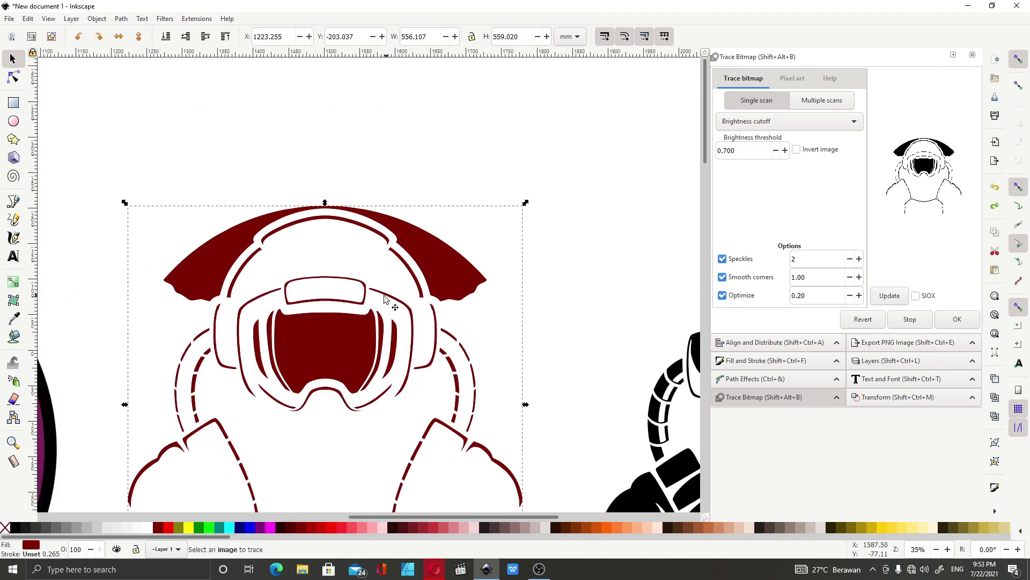
# Review the whole maroon tracing, from its helmet and sky details to its place among the other separations
pyautogui.scroll(2, 350, 308)
pyautogui.scroll(6, 202, 223)
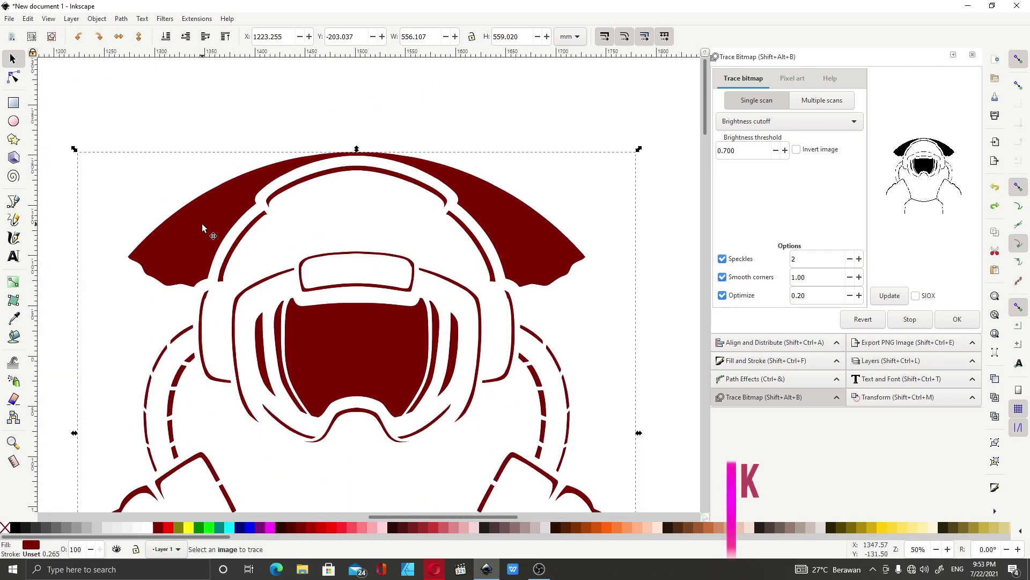
pyautogui.scroll(-4, 339, 265)
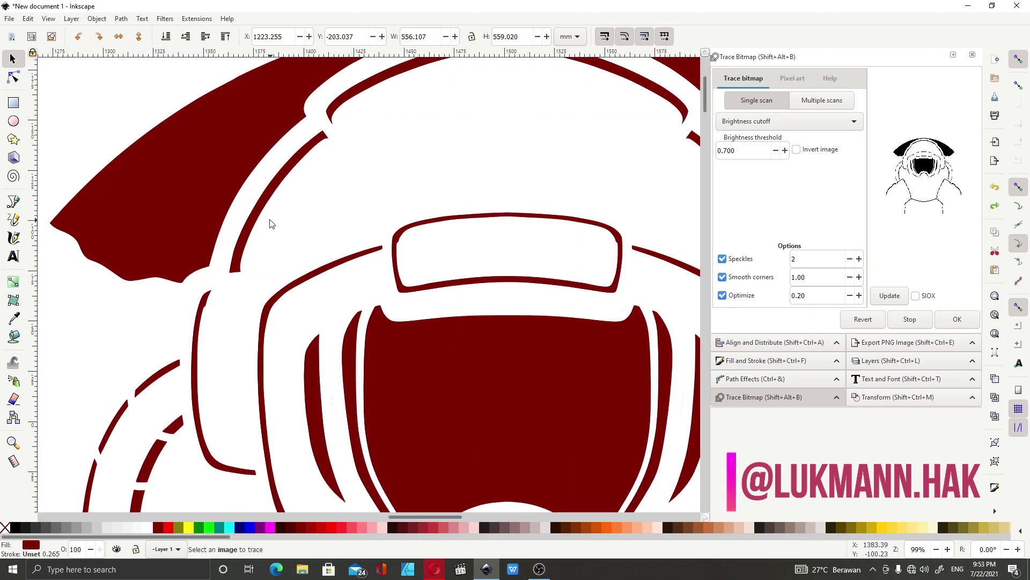
pyautogui.scroll(-2, 279, 225)
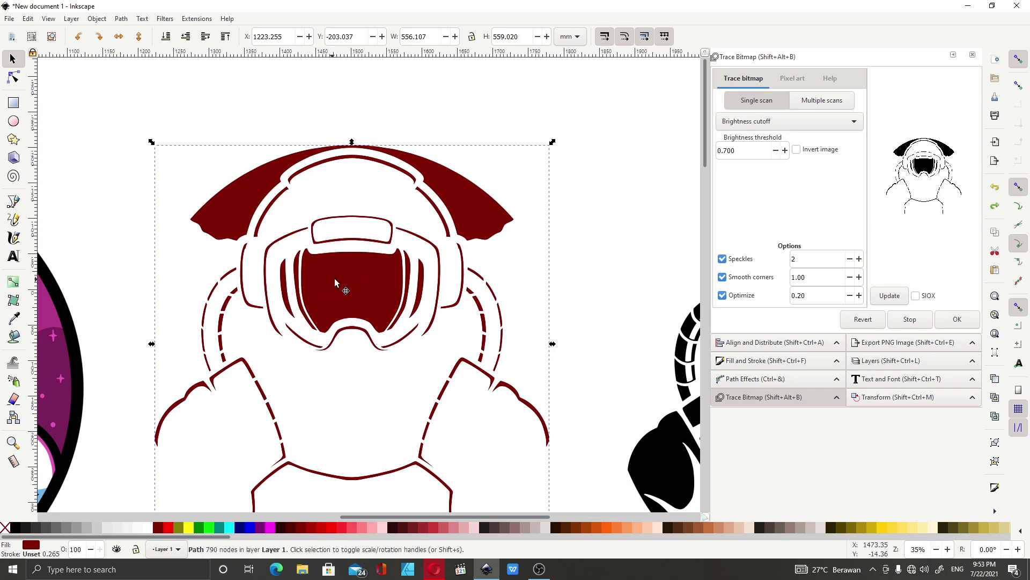
pyautogui.scroll(-3, 329, 283)
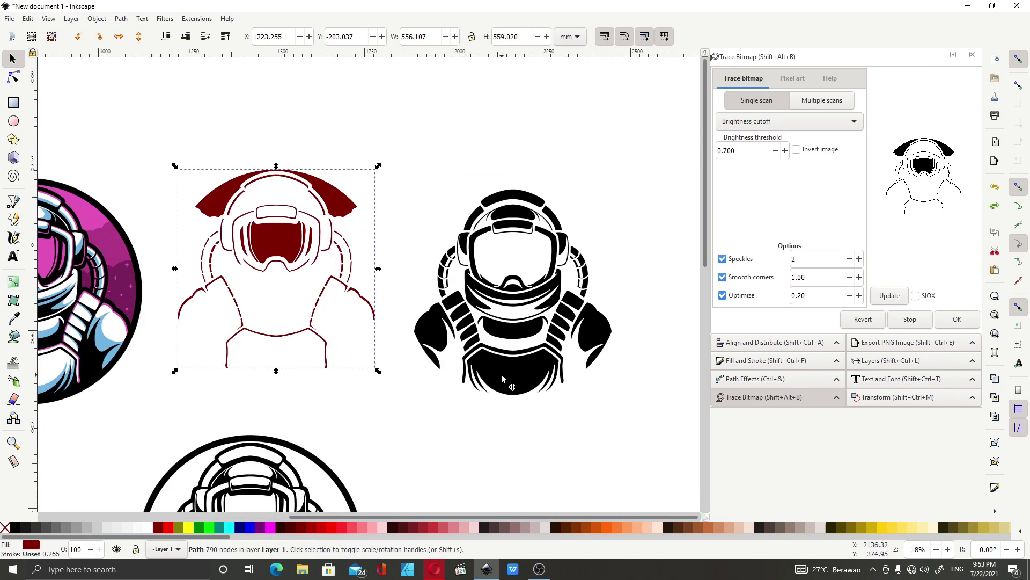
pyautogui.scroll(3, 218, 198)
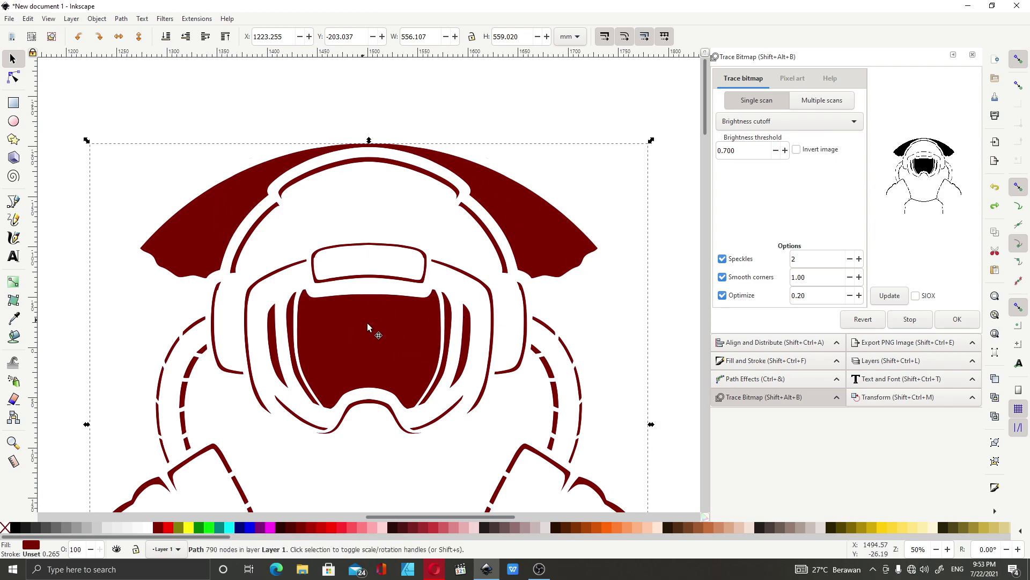
pyautogui.scroll(-4, 391, 312)
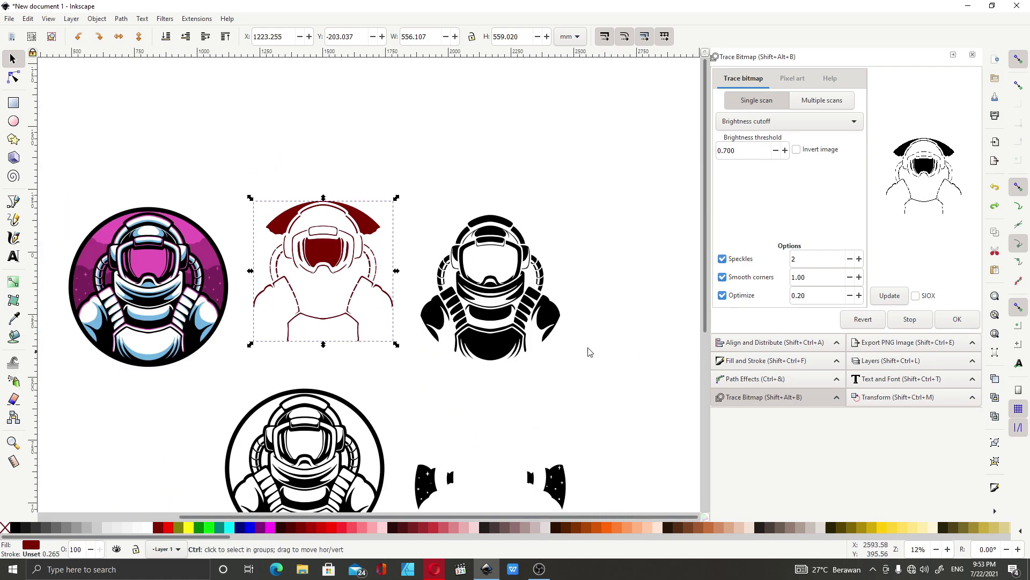
pyautogui.scroll(3, 325, 229)
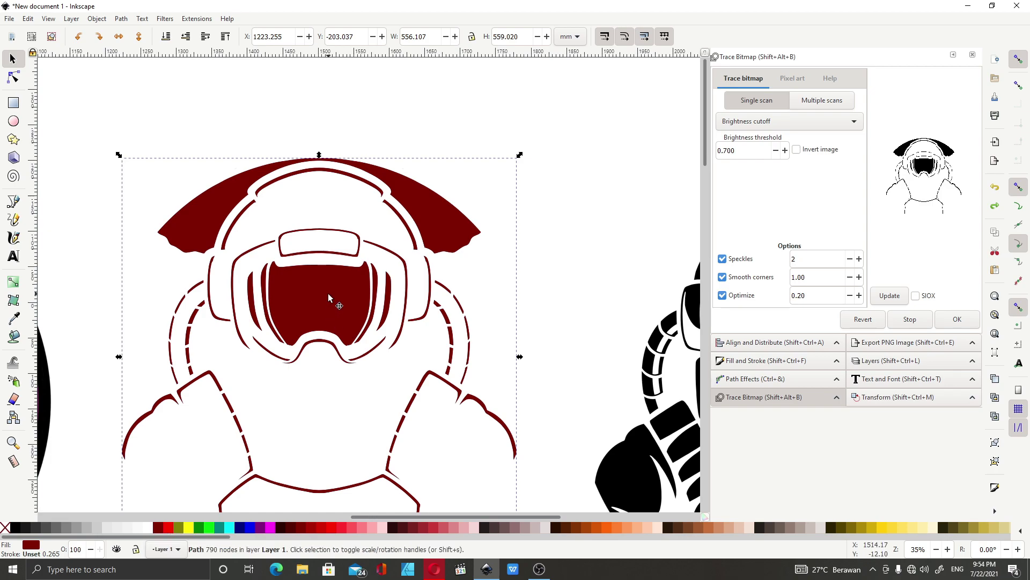
# Trace the black helmet and suit separation with a brightness cutoff at threshold 0.700, and fill the resulting path with red
pyautogui.keyDown('ctrl'); pyautogui.scroll(-2, 279, 281); pyautogui.keyUp('ctrl')
pyautogui.keyDown('ctrl'); pyautogui.scroll(1, 468, 451); pyautogui.keyUp('ctrl')
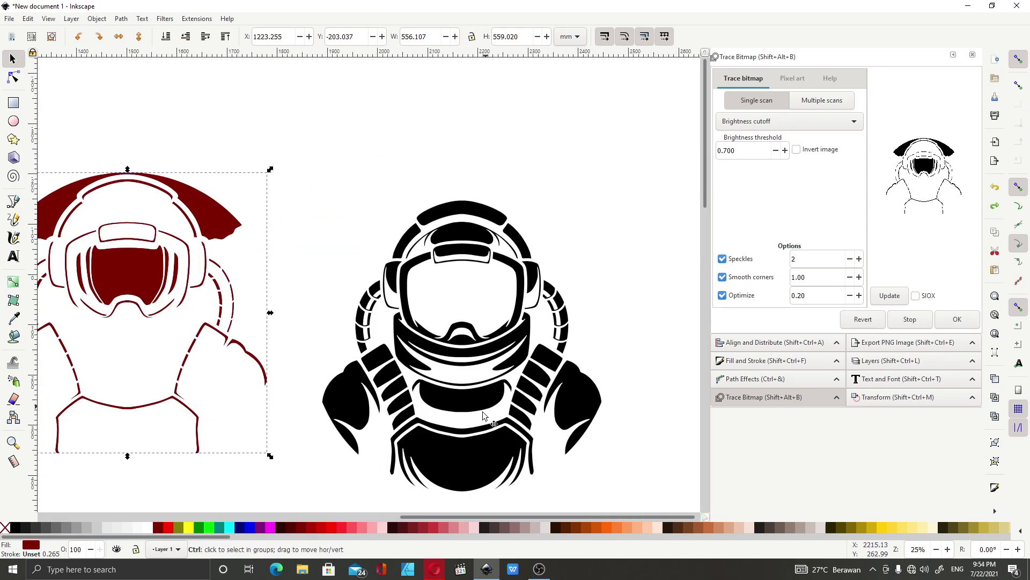
pyautogui.click(468, 448)
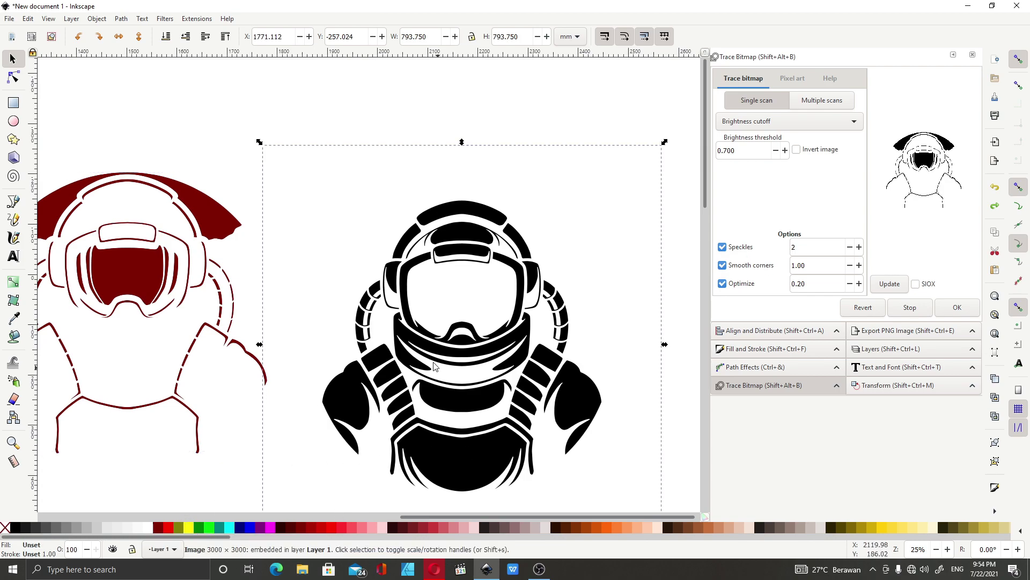
pyautogui.keyDown('ctrl'); pyautogui.scroll(-1, 395, 289); pyautogui.keyUp('ctrl')
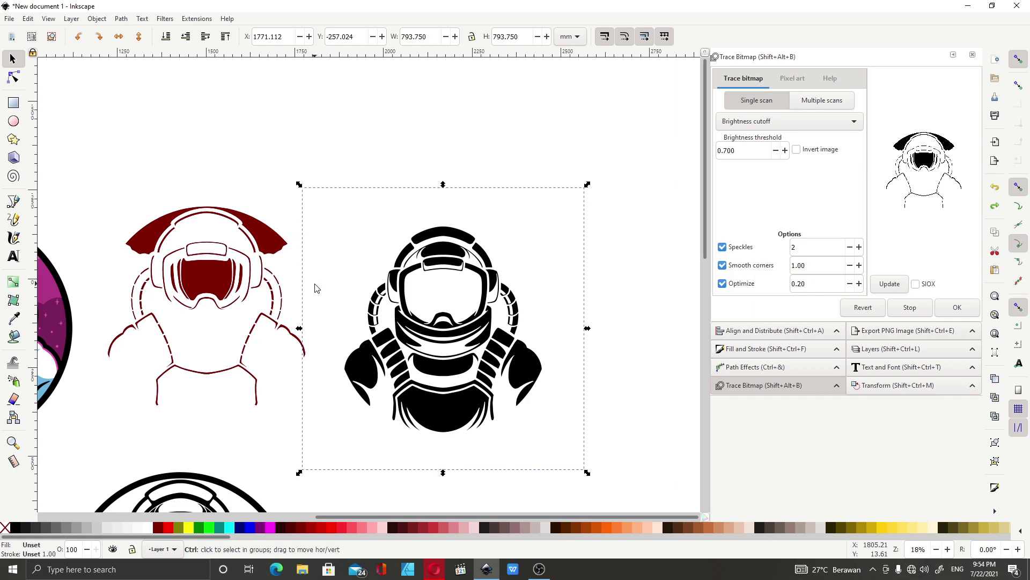
pyautogui.keyDown('ctrl'); pyautogui.scroll(1, 429, 292); pyautogui.keyUp('ctrl')
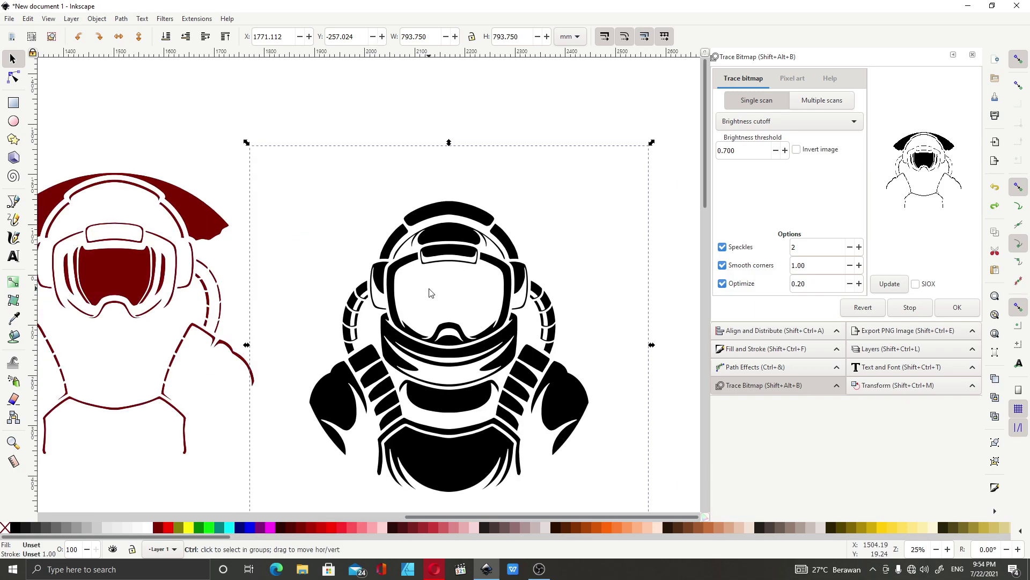
pyautogui.scroll(-1, 434, 289)
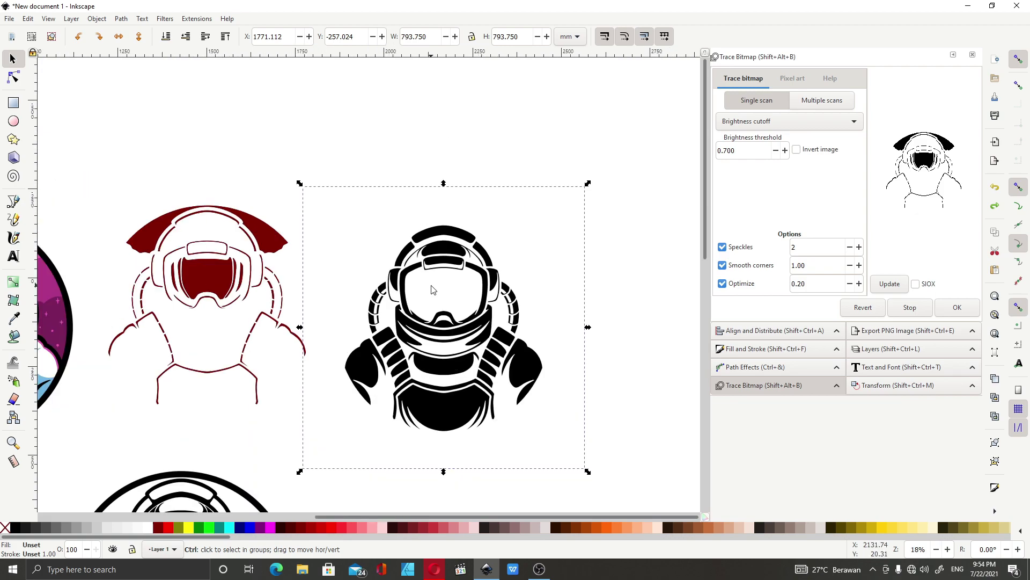
pyautogui.keyDown('ctrl'); pyautogui.scroll(2, 447, 337); pyautogui.keyUp('ctrl')
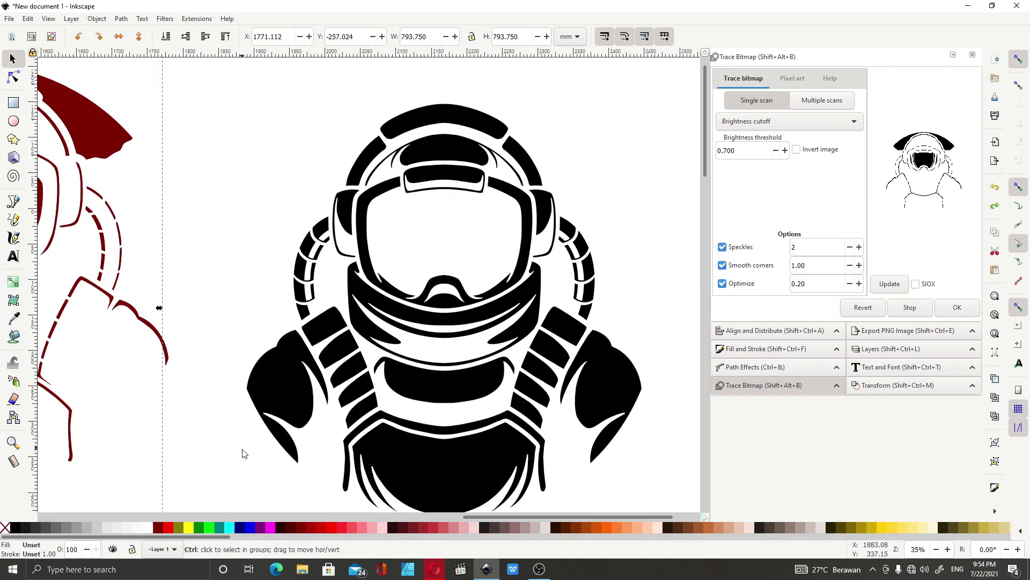
pyautogui.keyDown('ctrl'); pyautogui.scroll(-1, 414, 225); pyautogui.keyUp('ctrl')
pyautogui.keyDown('ctrl'); pyautogui.scroll(2, 457, 198); pyautogui.keyUp('ctrl')
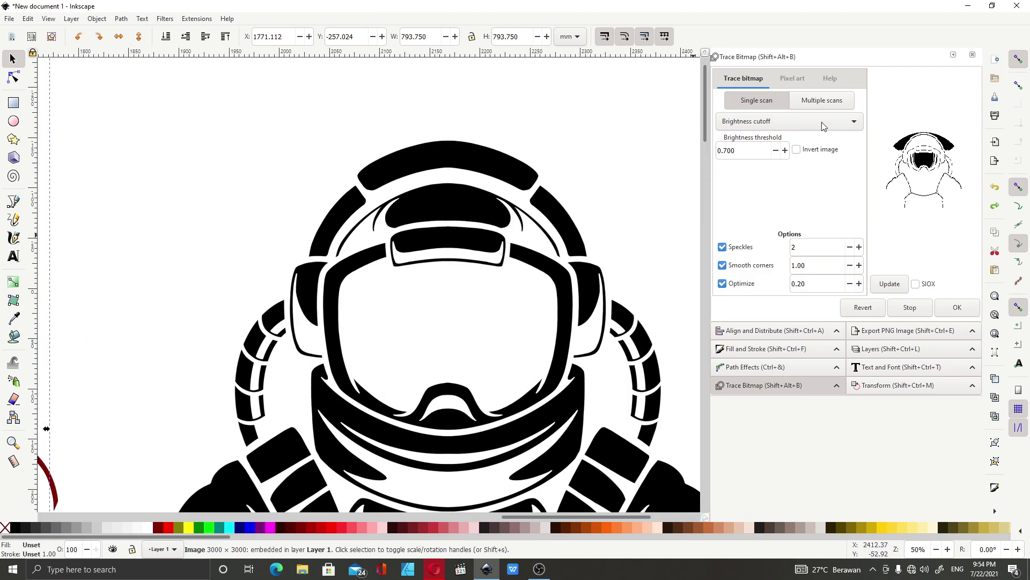
pyautogui.click(958, 307)
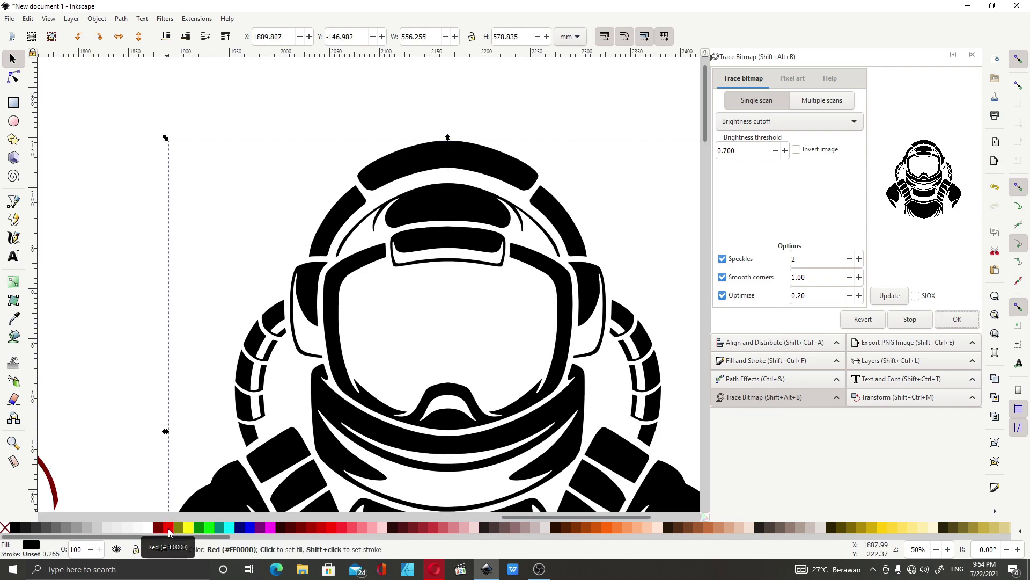
pyautogui.click(169, 527)
pyautogui.scroll(-4, 506, 264)
pyautogui.scroll(-3, 506, 264)
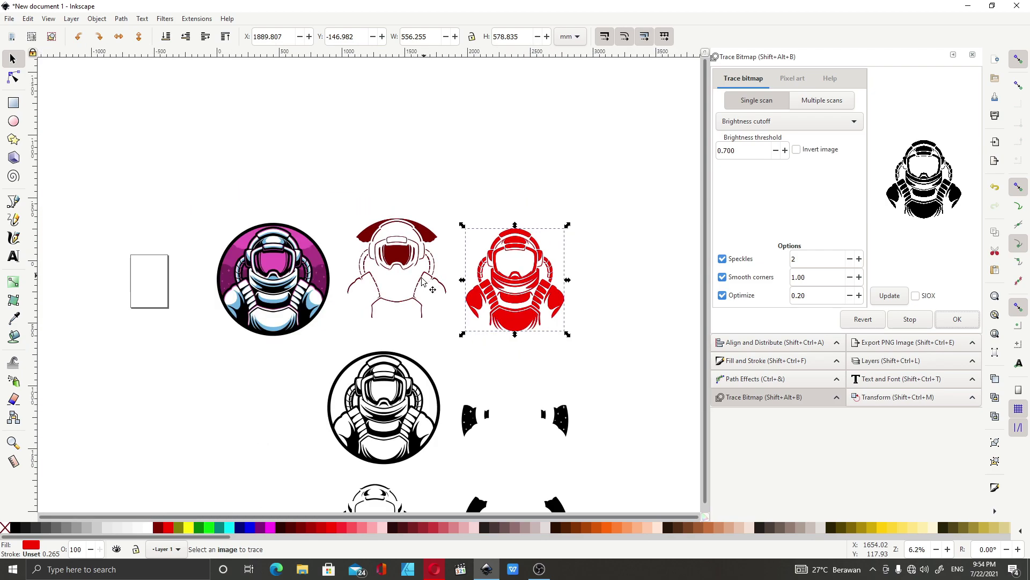
# Trace the black full-badge line art with its circular border using a brightness cutoff, and fill the resulting path with olive
pyautogui.scroll(5, 429, 357)
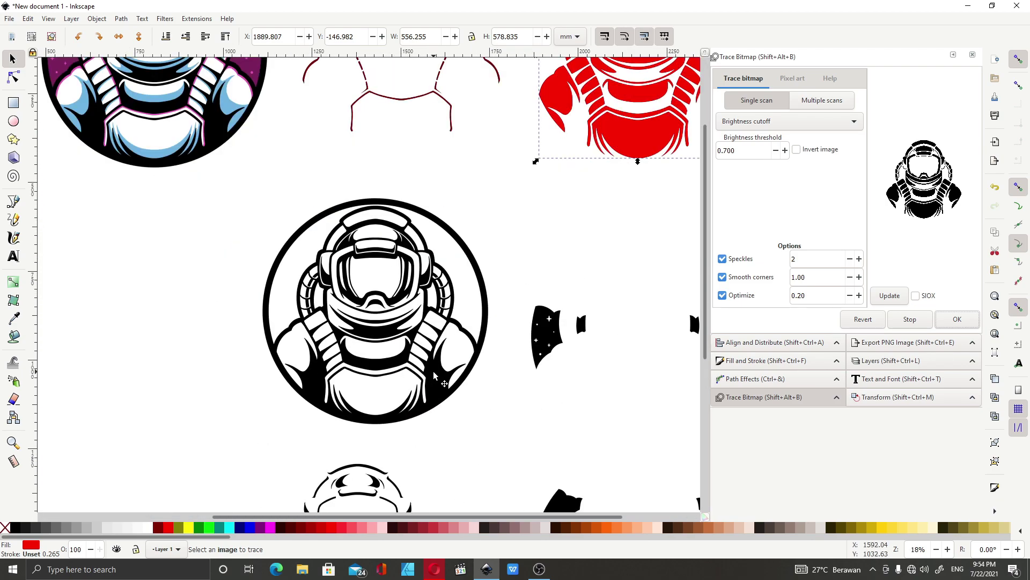
pyautogui.click(429, 357)
pyautogui.click(957, 307)
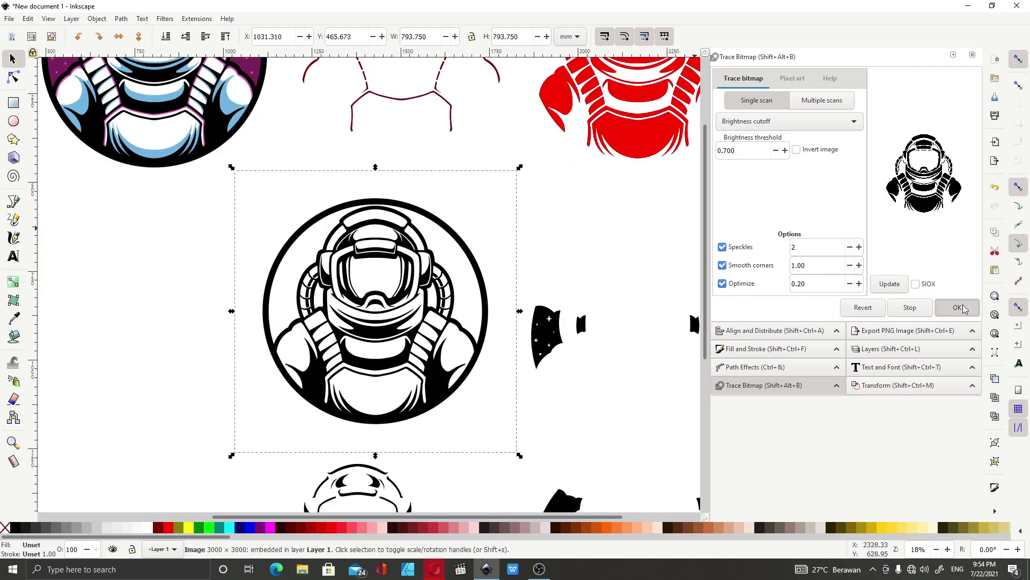
pyautogui.click(174, 528)
# Trace the separation of the starry side shapes with a brightness cutoff at threshold 0.700, and fill the path with yellow
pyautogui.click(542, 336)
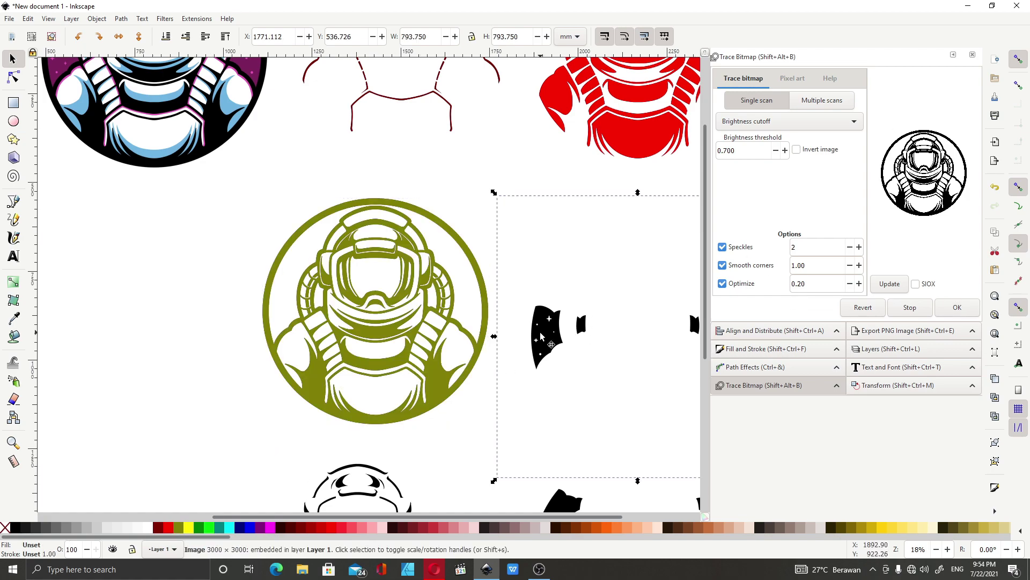
pyautogui.scroll(-2, 413, 328)
pyautogui.scroll(2, 600, 335)
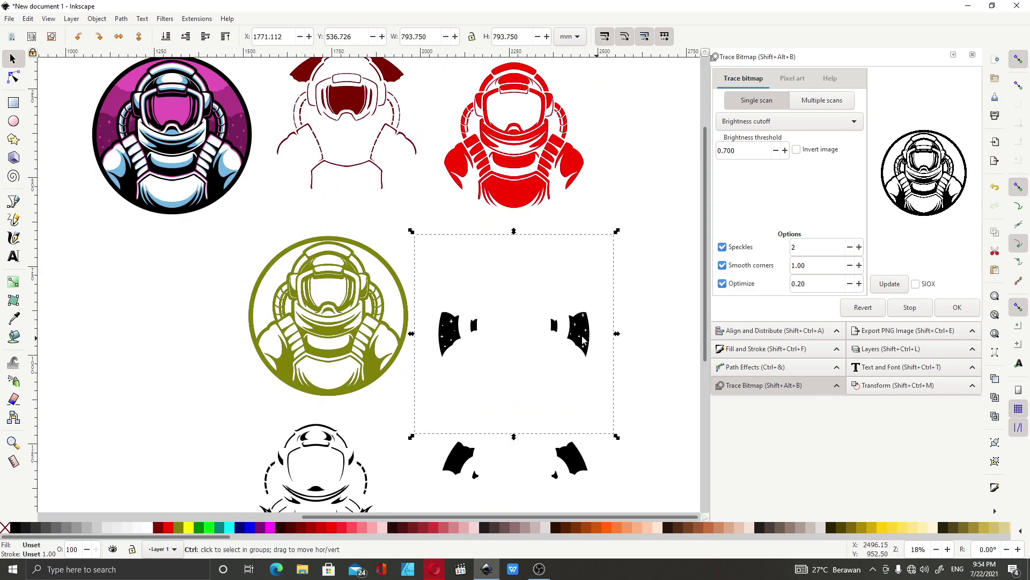
pyautogui.click(968, 314)
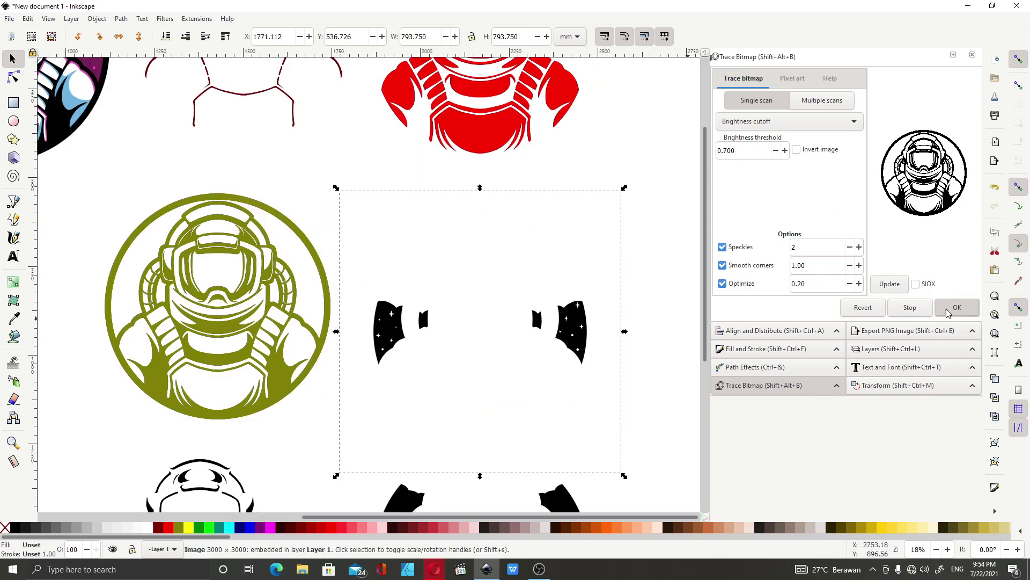
pyautogui.click(190, 530)
# Examine the yellow tracing's edges, corners and star cutouts closely against the source image
pyautogui.scroll(-1, 421, 322)
pyautogui.scroll(6, 457, 295)
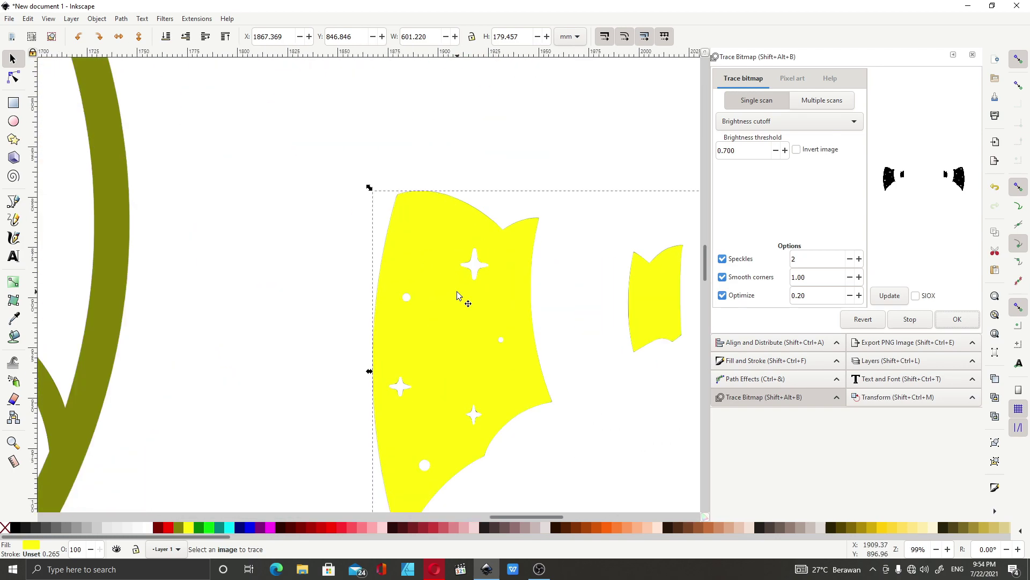
pyautogui.scroll(2, 509, 245)
pyautogui.scroll(1, 555, 207)
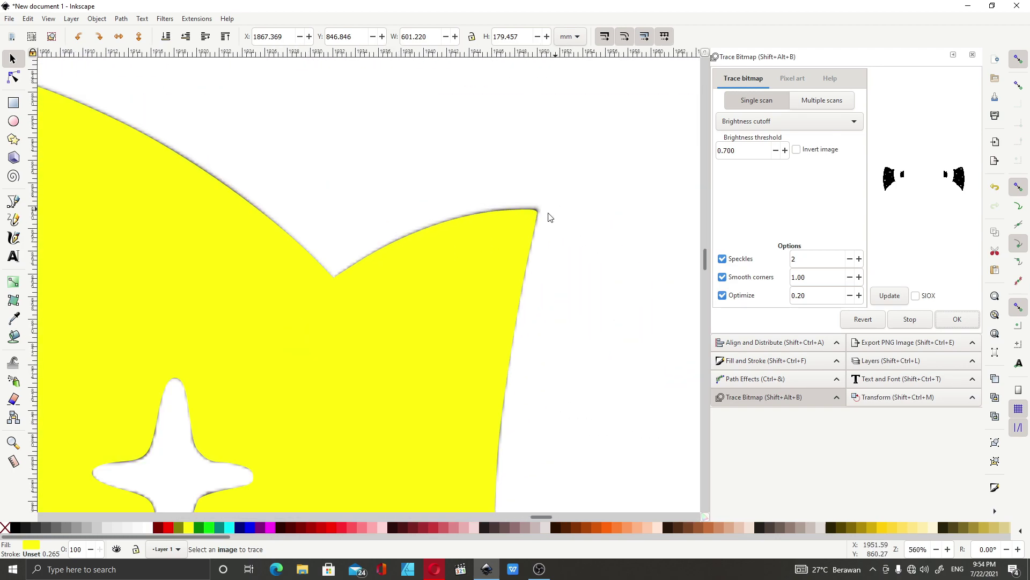
pyautogui.scroll(-5, 537, 220)
pyautogui.scroll(5, 590, 253)
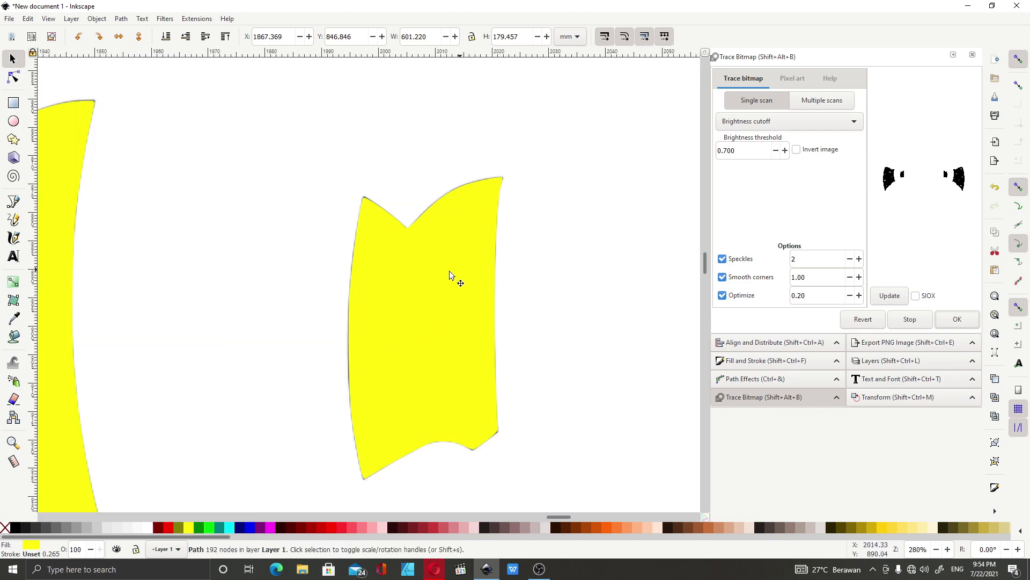
pyautogui.scroll(-9, 457, 196)
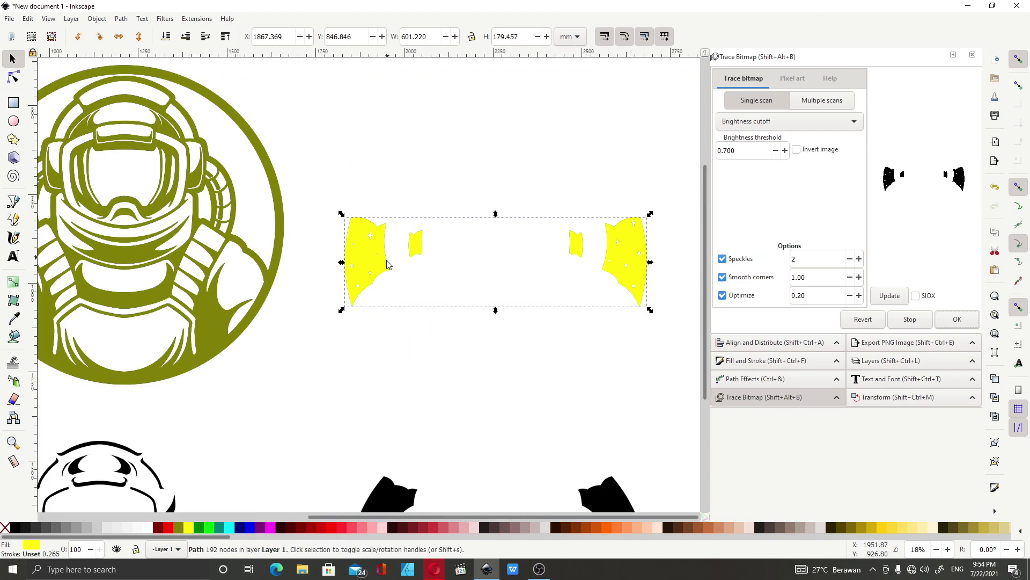
# Trace the black helmet and suit shading separation using a brightness cutoff, and fill the resulting path with green
pyautogui.scroll(3, 241, 424)
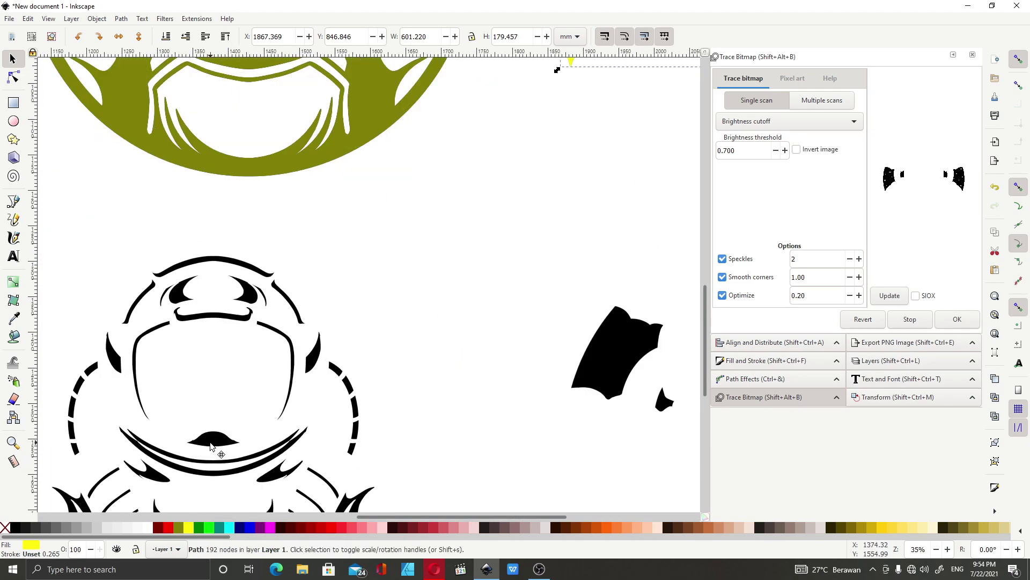
pyautogui.keyDown('ctrl'); pyautogui.click(399, 284); pyautogui.keyUp('ctrl')
pyautogui.scroll(-2, 399, 283)
pyautogui.click(959, 307)
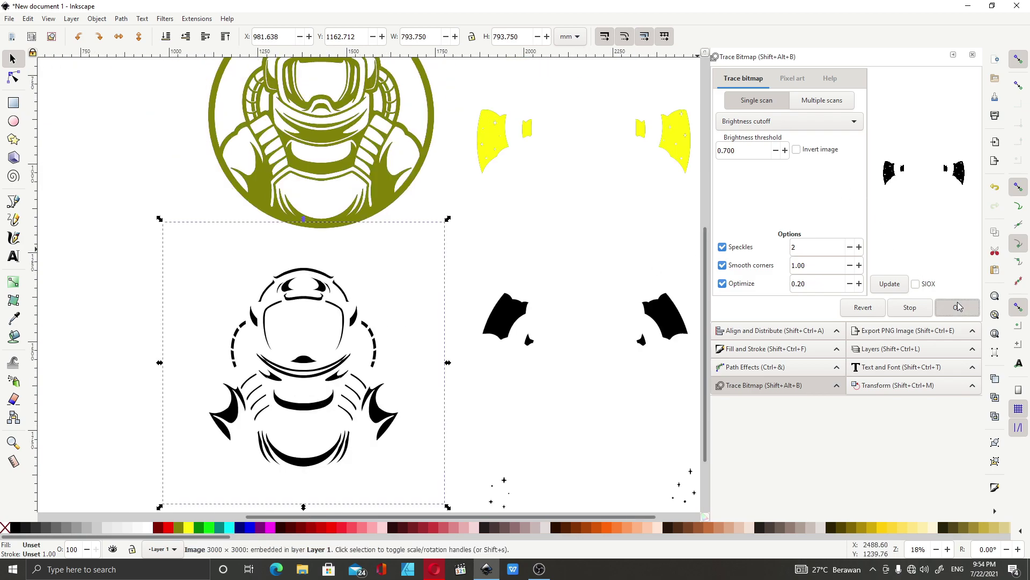
pyautogui.click(197, 529)
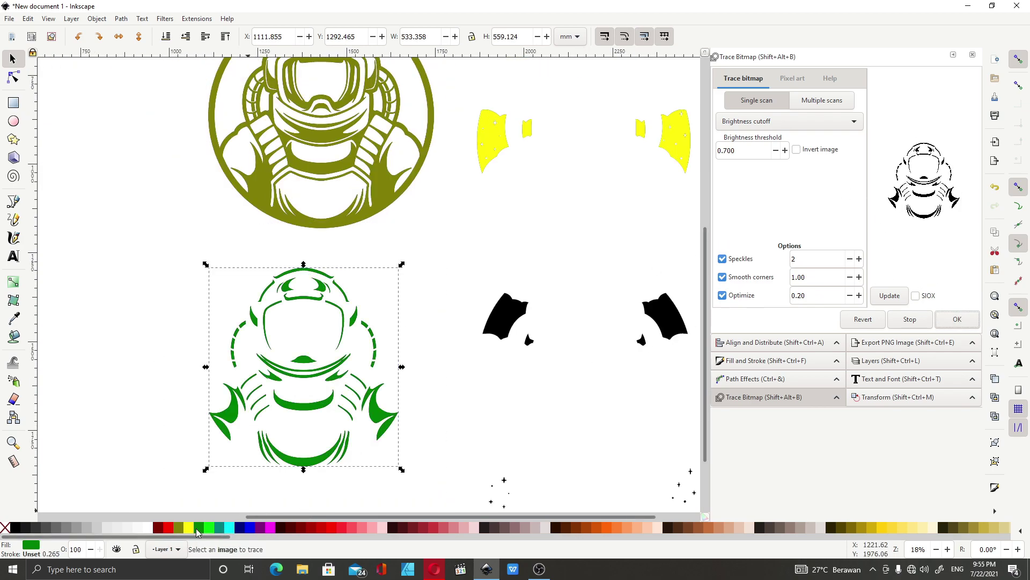
# Trace the separation with the paired upper cloud shapes using a brightness cutoff, and fill the resulting path with teal
pyautogui.scroll(1, 558, 321)
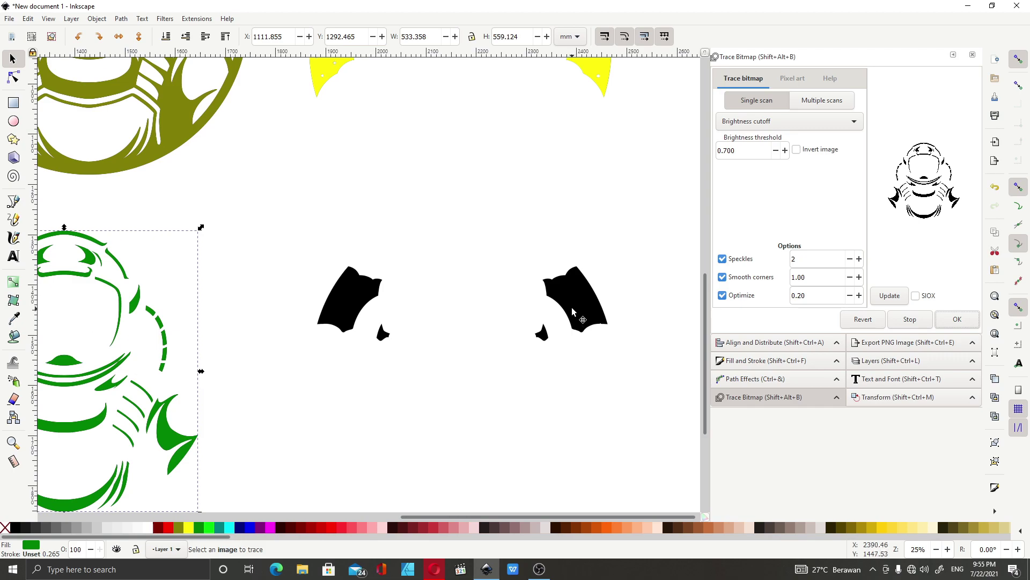
pyautogui.click(574, 307)
pyautogui.click(958, 307)
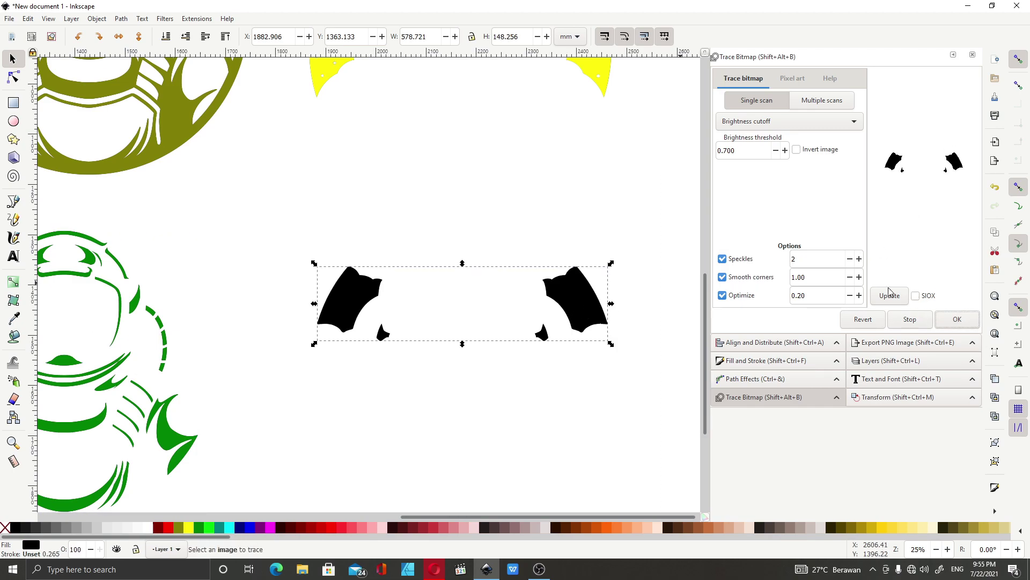
pyautogui.click(220, 529)
# Trace the separation holding only the small stars and dots using a brightness cutoff, and fill the path with cyan
pyautogui.scroll(-2, 493, 248)
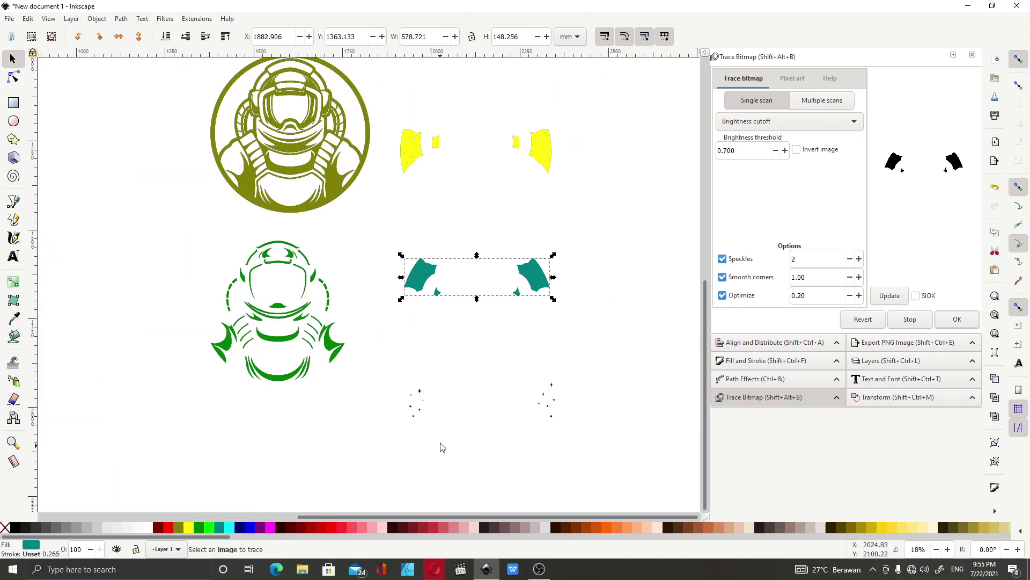
pyautogui.scroll(2, 433, 438)
pyautogui.click(405, 351)
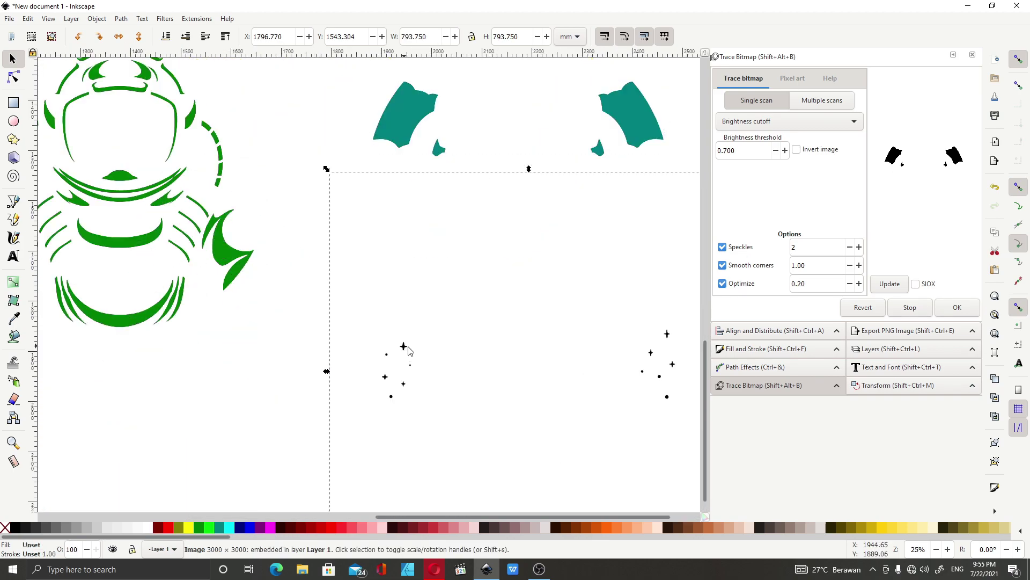
pyautogui.click(956, 309)
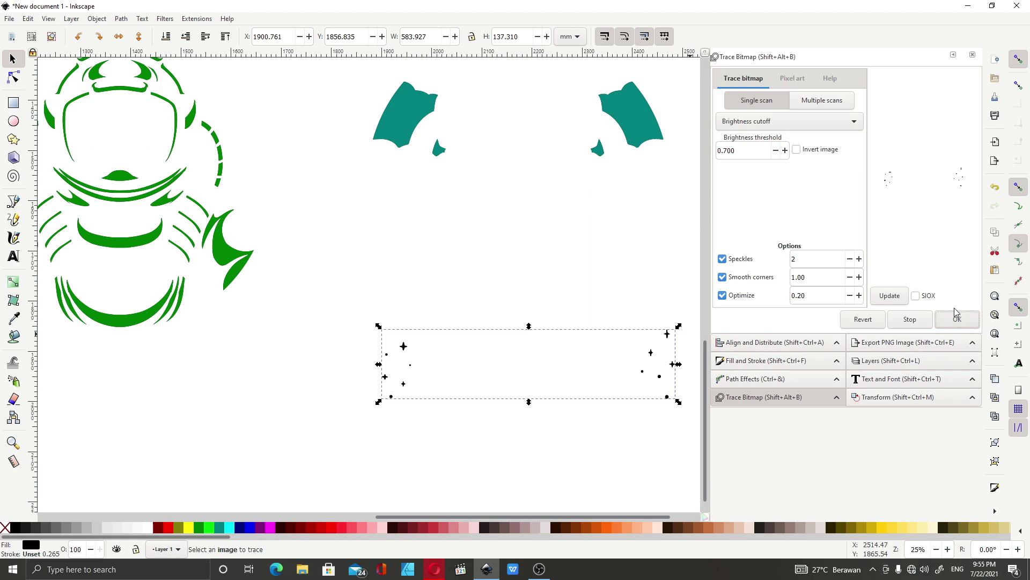
pyautogui.click(229, 527)
# Move the olive tracing off its black source image to just below the coloured badge, at about X 575, Y 219 mm
pyautogui.scroll(-4, 340, 342)
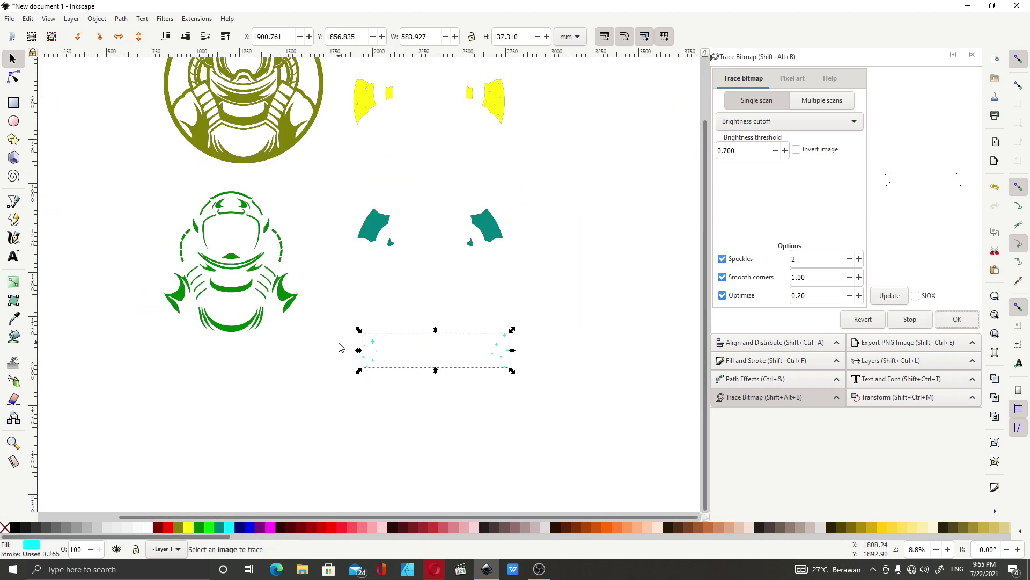
pyautogui.scroll(1, 323, 98)
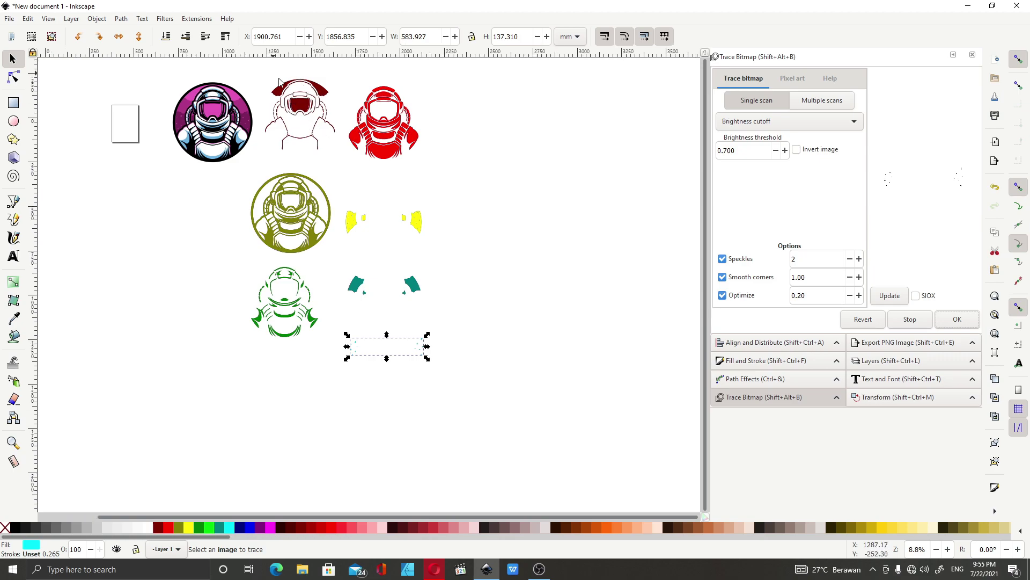
pyautogui.scroll(1, 169, 110)
pyautogui.moveTo(398, 389); pyautogui.dragTo(299, 303)
pyautogui.click(228, 133)
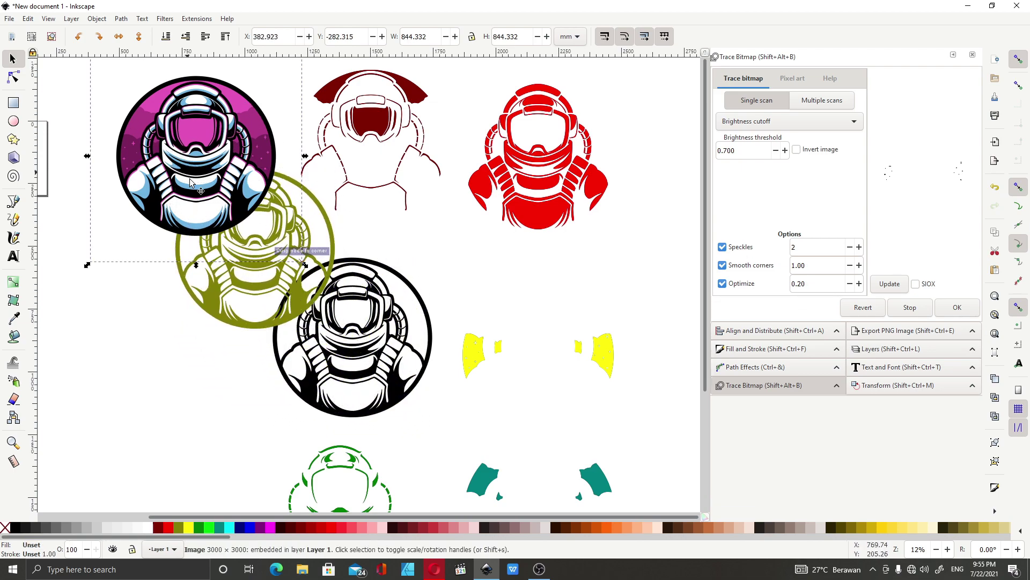
pyautogui.moveTo(304, 304); pyautogui.dragTo(258, 310)
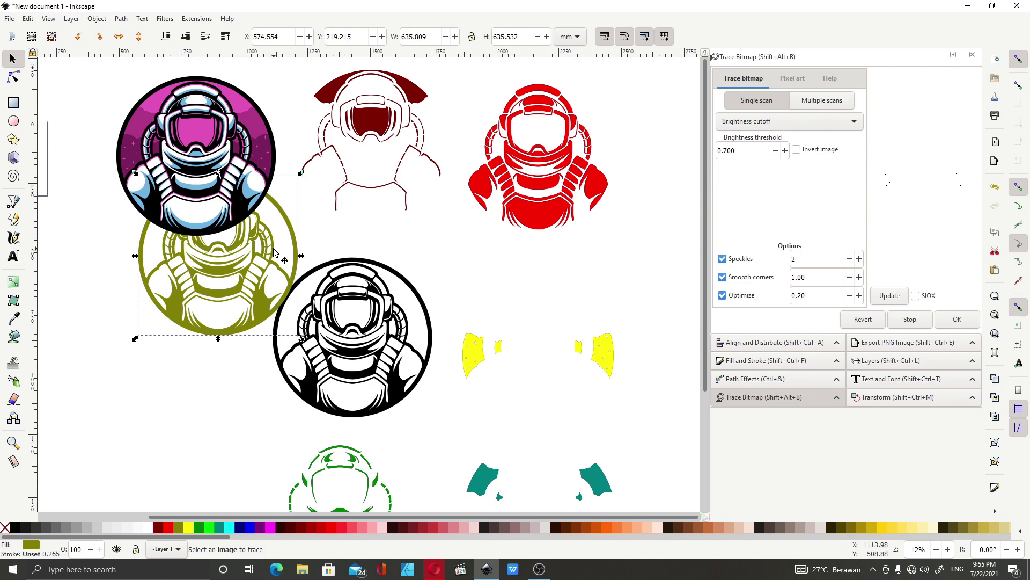
# Send the coloured badge image to the bottom of the stacking order and place the olive tracing roughly over it
pyautogui.click(220, 117)
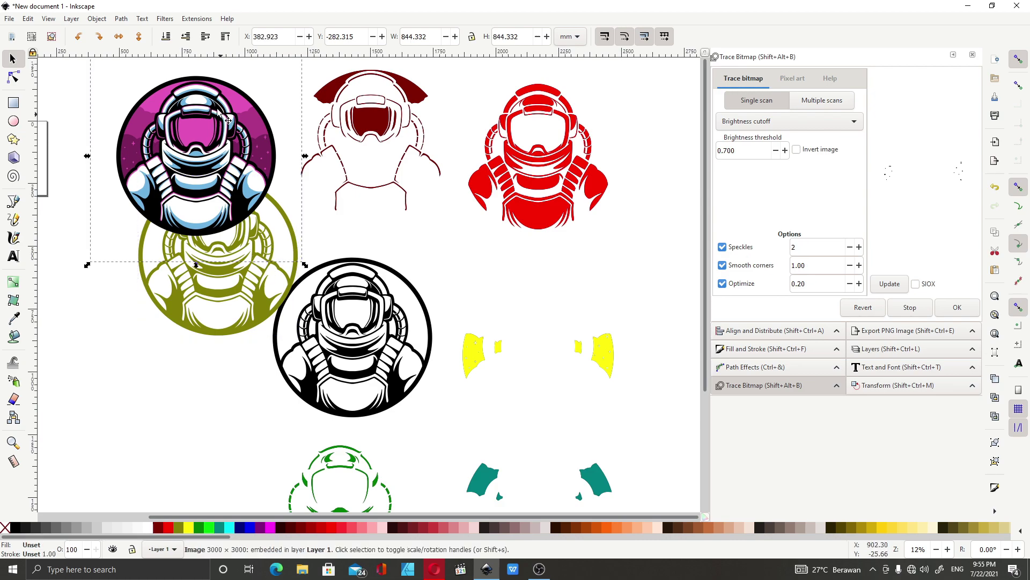
pyautogui.click(166, 36)
pyautogui.scroll(1, 189, 144)
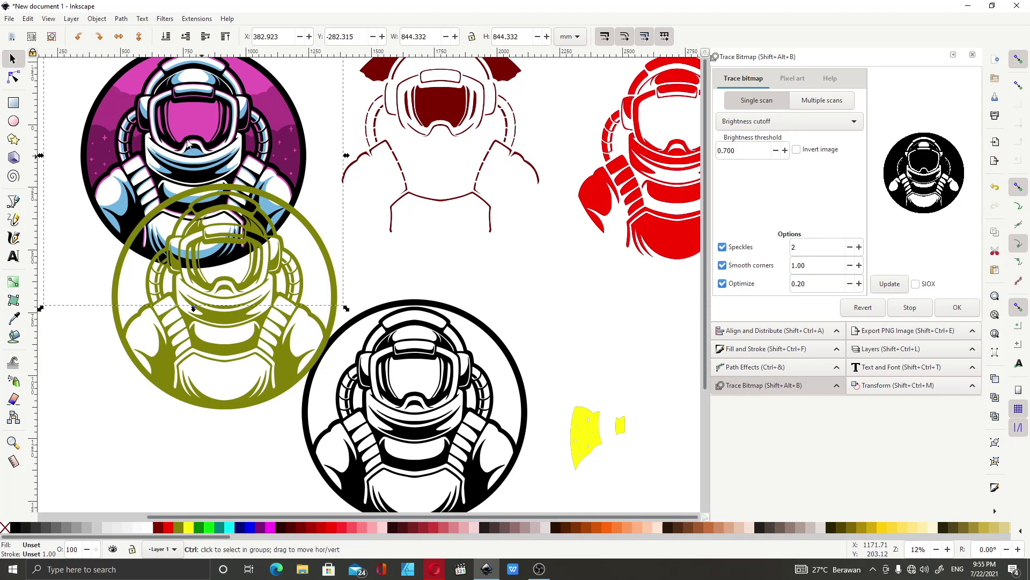
pyautogui.scroll(-1, 189, 143)
pyautogui.moveTo(255, 301); pyautogui.dragTo(241, 217)
pyautogui.scroll(4, 184, 104)
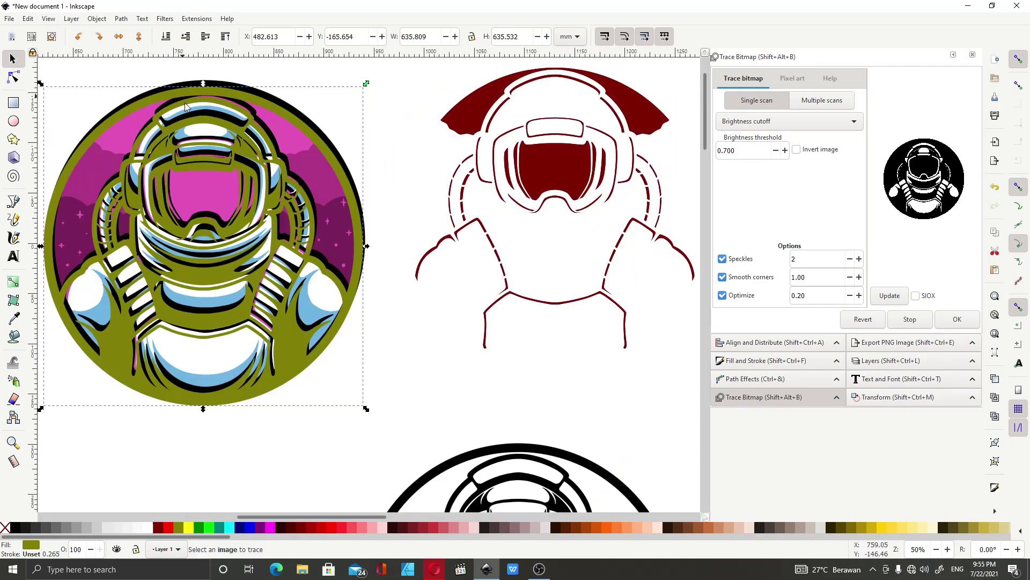
# Fine-align the olive tracing with the badge's black helmet and visor outlines, at about X 487.2, Y -178.1 mm
pyautogui.scroll(2, 184, 104)
pyautogui.moveTo(270, 164); pyautogui.dragTo(279, 141)
pyautogui.scroll(2, 167, 244)
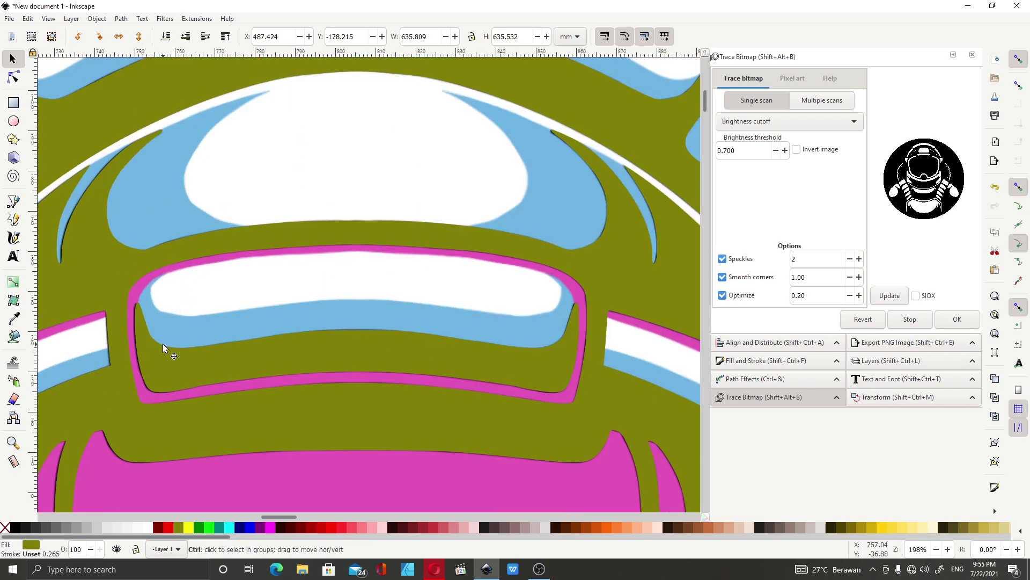
pyautogui.scroll(1, 199, 356)
pyautogui.moveTo(190, 370); pyautogui.dragTo(191, 371)
pyautogui.scroll(-2, 219, 333)
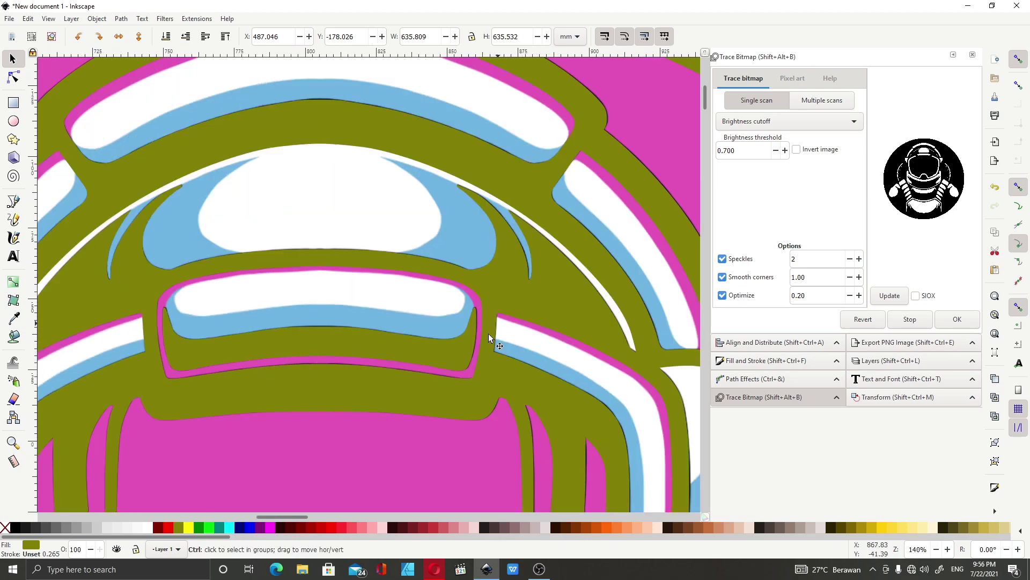
pyautogui.scroll(2, 494, 330)
pyautogui.moveTo(449, 368); pyautogui.dragTo(448, 367)
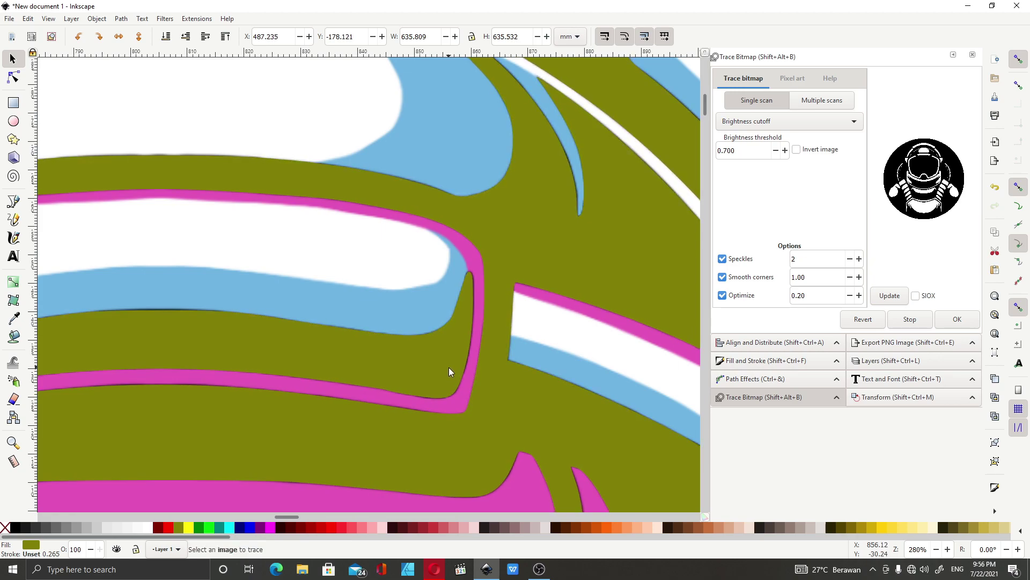
# Place the maroon tracing over the badge's visor and sky at about X 527.1, Y -160.9 mm, and check how its edges fit
pyautogui.scroll(-7, 307, 312)
pyautogui.scroll(-2, 325, 317)
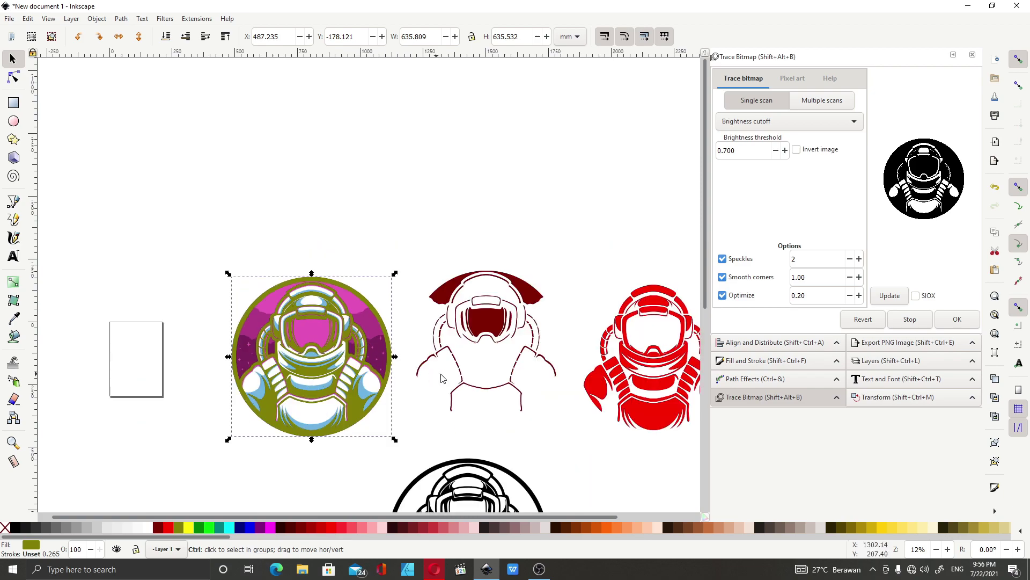
pyautogui.moveTo(482, 329)
pyautogui.mouseDown()
pyautogui.moveTo(344, 351)
pyautogui.moveTo(308, 342)
pyautogui.moveTo(340, 327)
pyautogui.mouseUp()
pyautogui.scroll(6, 327, 350)
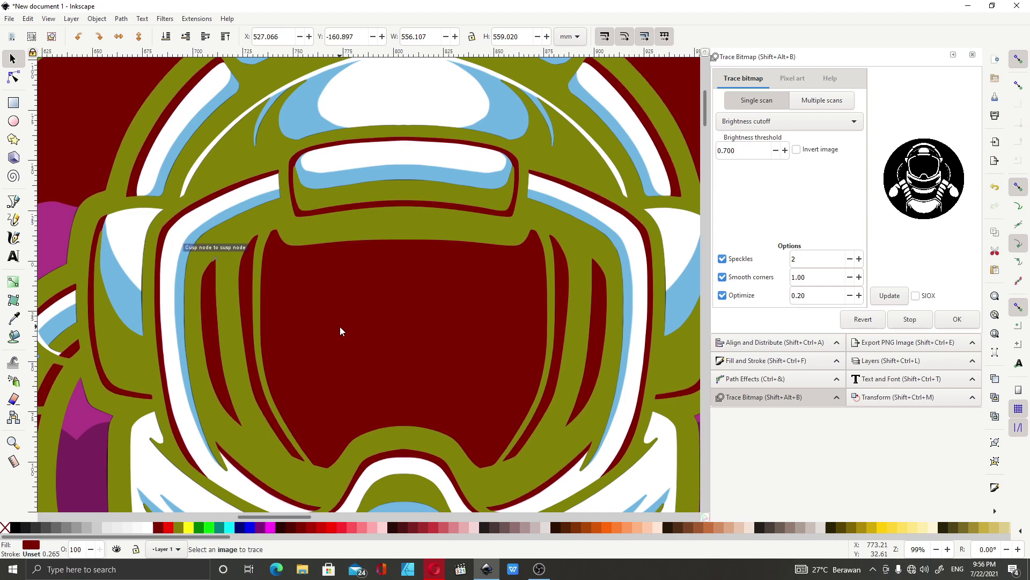
pyautogui.scroll(4, 118, 251)
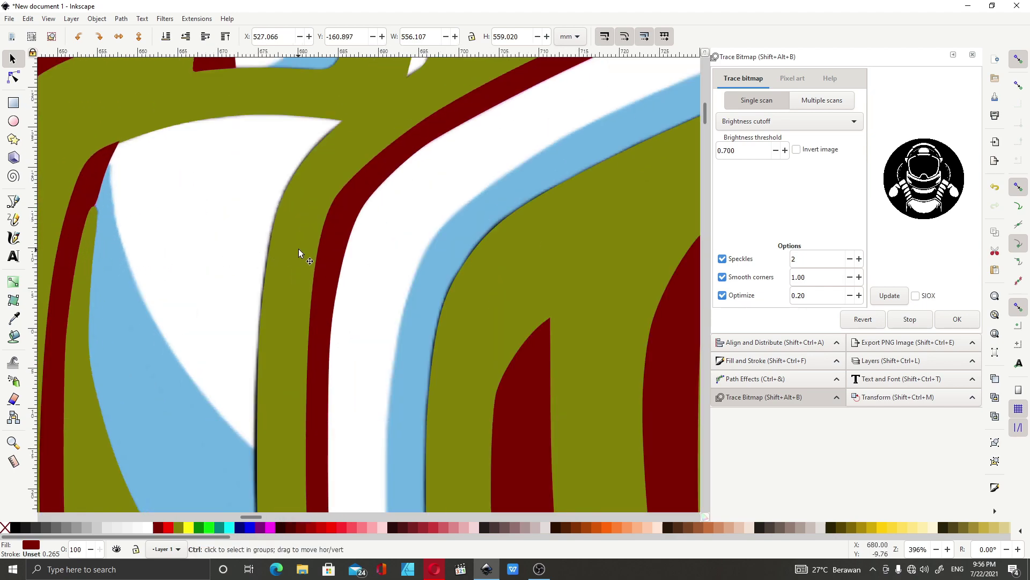
pyautogui.scroll(-6, 298, 249)
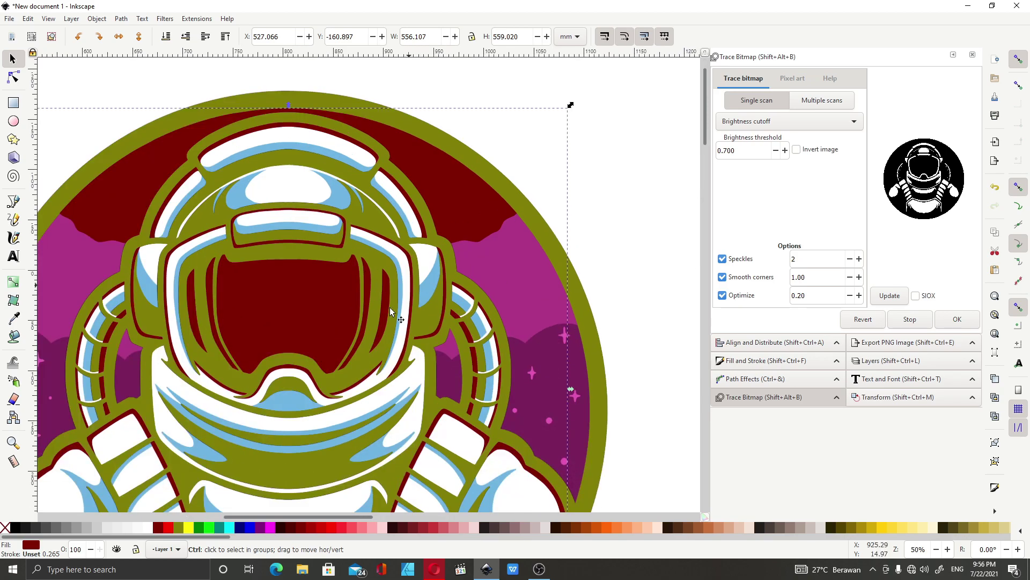
pyautogui.scroll(-2, 513, 417)
pyautogui.scroll(6, 514, 422)
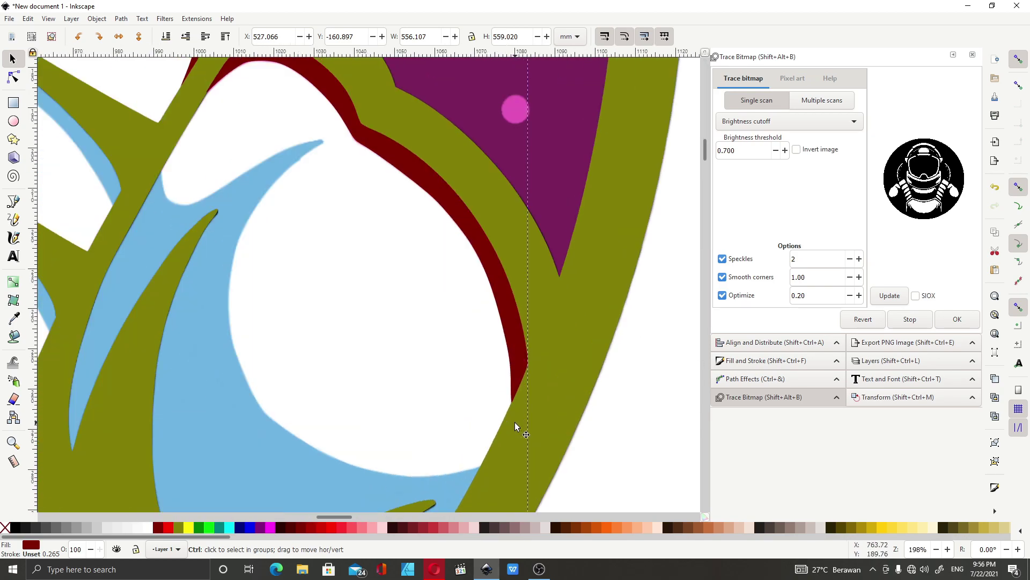
# Delete the black source image of the visor and upper sky beside the coloured badge
pyautogui.scroll(-7, 520, 415)
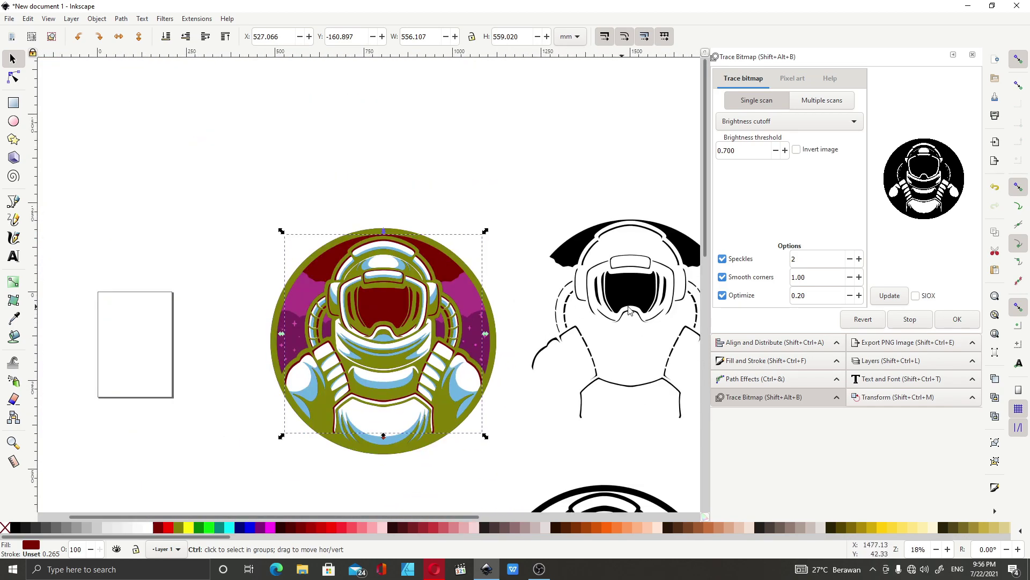
pyautogui.scroll(-2, 375, 286)
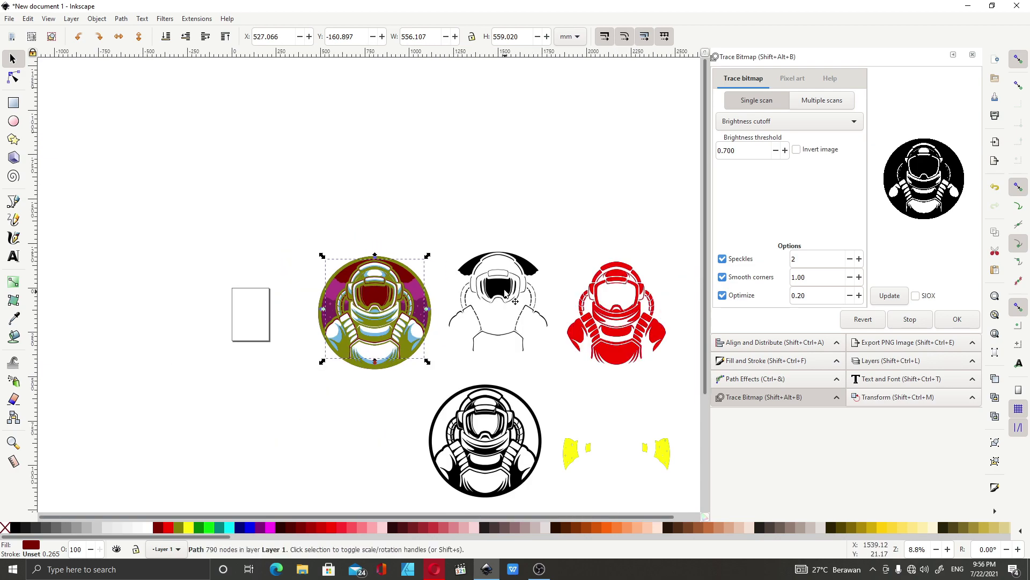
pyautogui.click(510, 303)
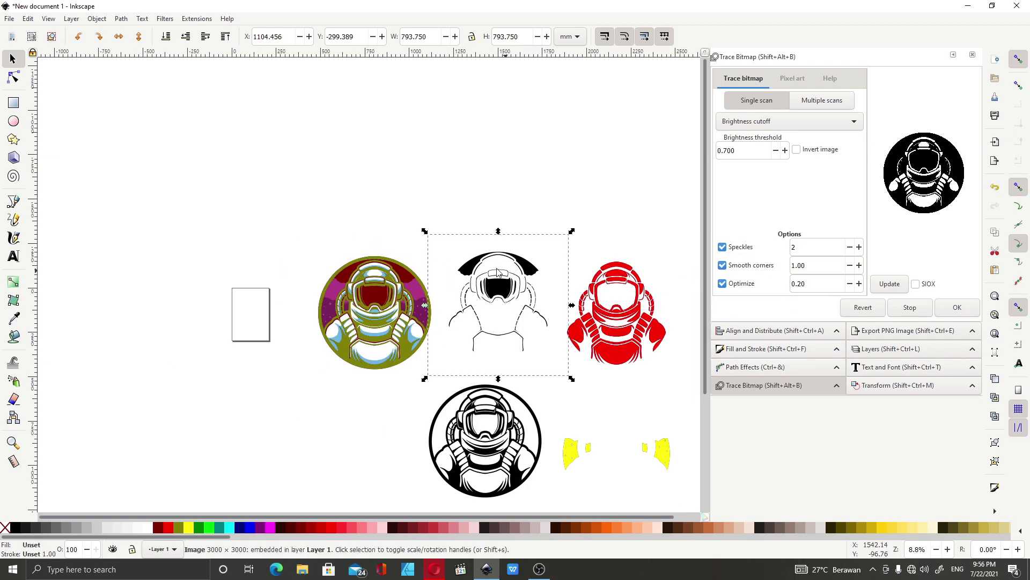
pyautogui.press('Delete')
# Move the red tracing next to the badge, then delete its black source image and the black full-badge outline image
pyautogui.moveTo(635, 363); pyautogui.dragTo(501, 364)
pyautogui.click(617, 353)
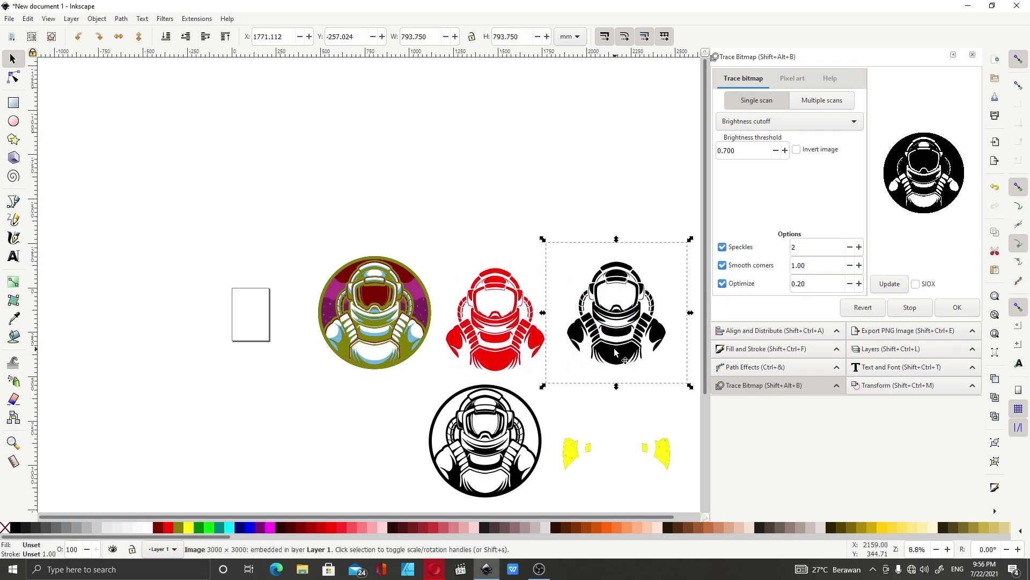
pyautogui.press('Delete')
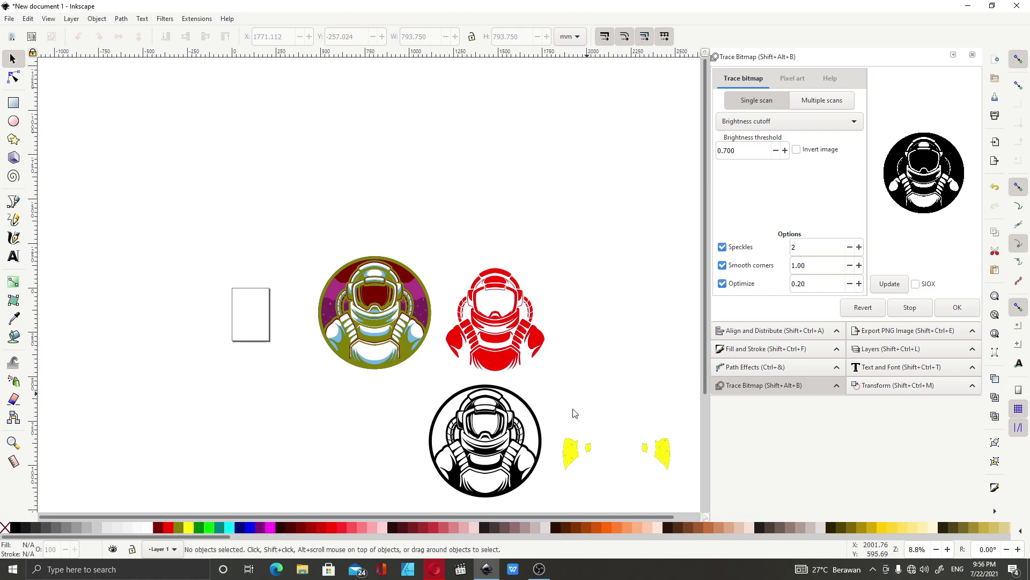
pyautogui.click(512, 478)
pyautogui.press('Delete')
# Place the yellow tracing over the badge's lower starry clouds and fine-align it at about X 504.3, Y 53.1 mm
pyautogui.moveTo(567, 451)
pyautogui.mouseDown()
pyautogui.moveTo(540, 306)
pyautogui.moveTo(370, 301)
pyautogui.mouseUp()
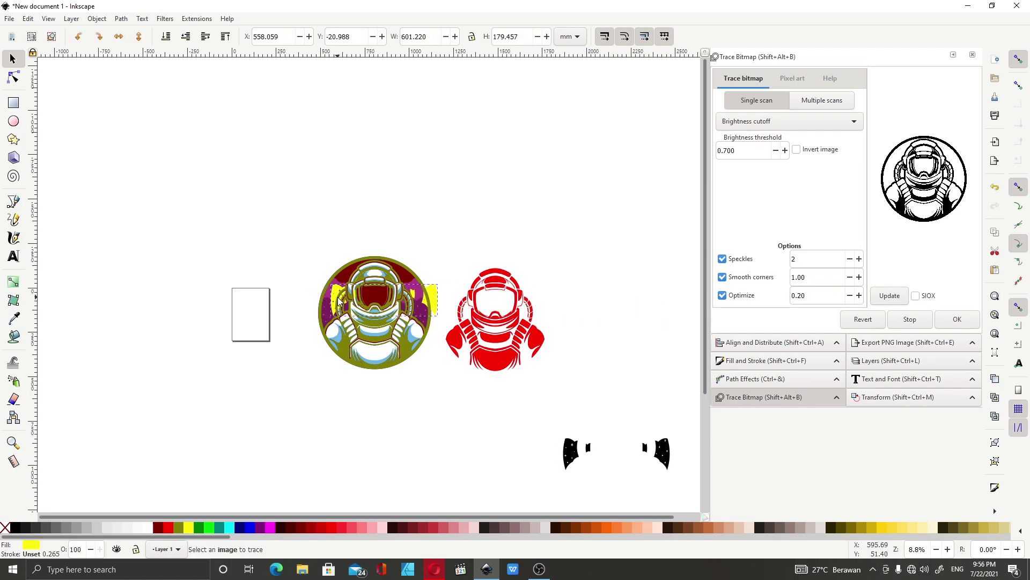
pyautogui.keyDown('ctrl'); pyautogui.scroll(6, 322, 310); pyautogui.keyUp('ctrl')
pyautogui.keyDown('ctrl'); pyautogui.scroll(1, 322, 313); pyautogui.keyUp('ctrl')
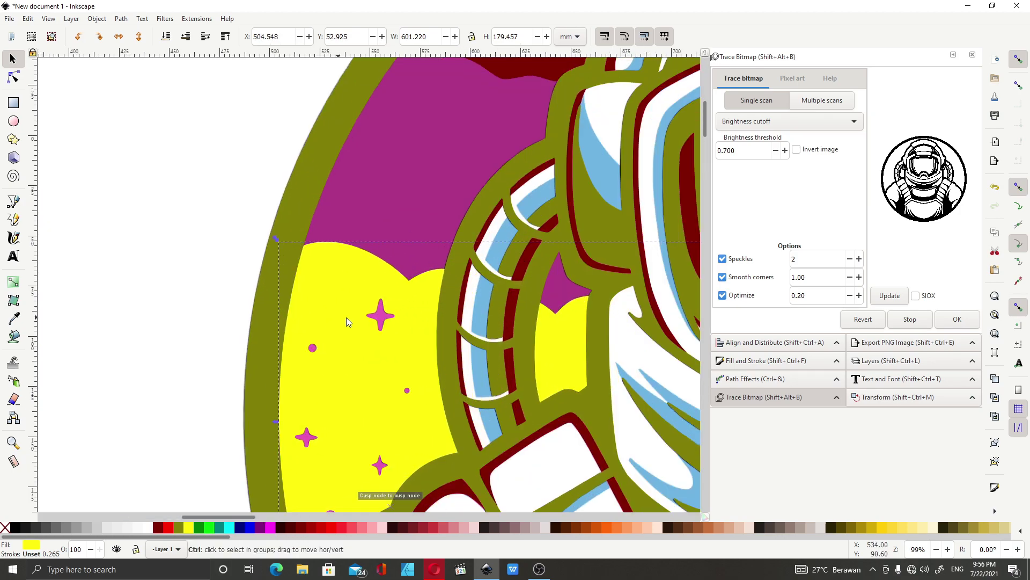
pyautogui.keyDown('ctrl'); pyautogui.scroll(2, 408, 318); pyautogui.keyUp('ctrl')
pyautogui.moveTo(425, 294); pyautogui.dragTo(425, 294)
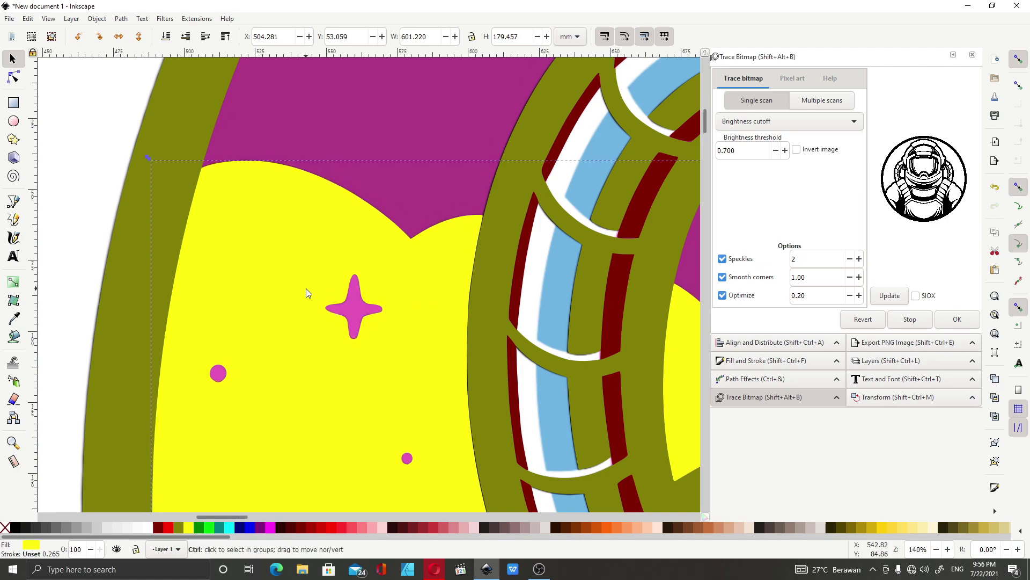
# Delete the black source image of the yellow cloud tracing
pyautogui.keyDown('ctrl'); pyautogui.scroll(-5, 306, 292); pyautogui.keyUp('ctrl')
pyautogui.keyDown('ctrl'); pyautogui.scroll(-8, 306, 295); pyautogui.keyUp('ctrl')
pyautogui.keyDown('ctrl'); pyautogui.scroll(2, 517, 374); pyautogui.keyUp('ctrl')
pyautogui.keyDown('ctrl'); pyautogui.scroll(4, 516, 374); pyautogui.keyUp('ctrl')
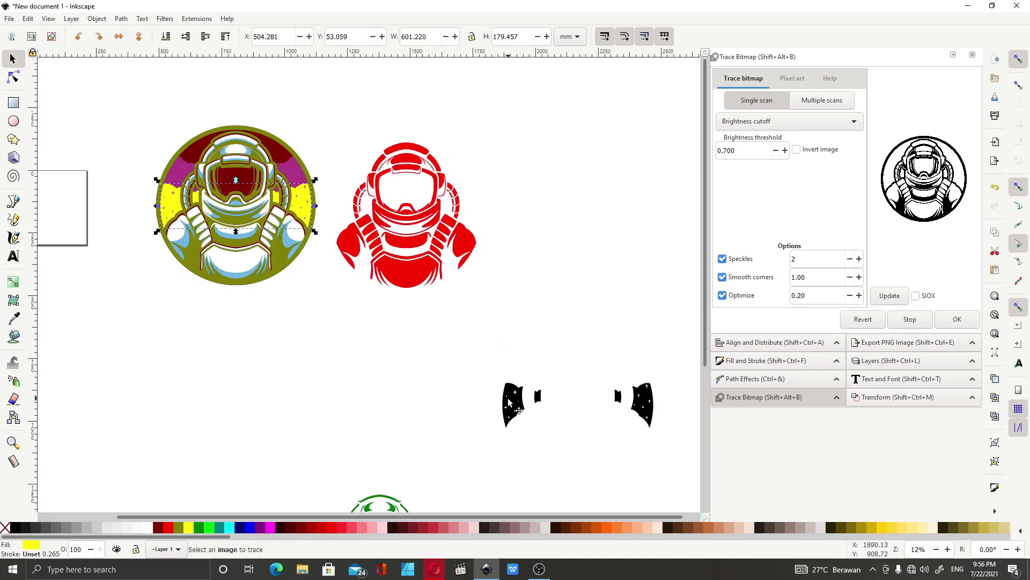
pyautogui.click(509, 401)
pyautogui.press('Delete')
# Move the teal tracing off its black source image and delete that image
pyautogui.scroll(-3, 530, 354)
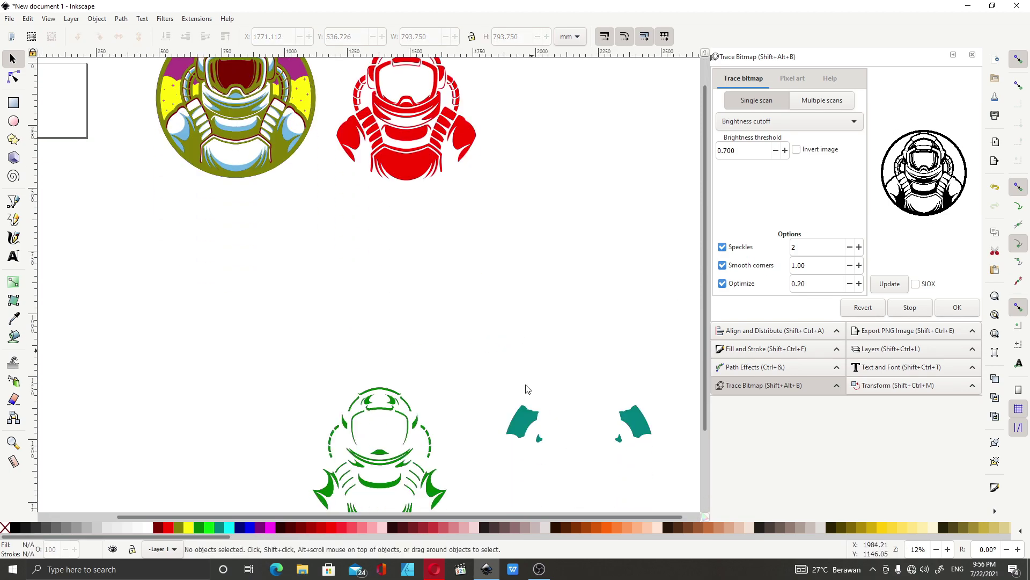
pyautogui.moveTo(525, 425); pyautogui.dragTo(377, 296)
pyautogui.click(518, 450)
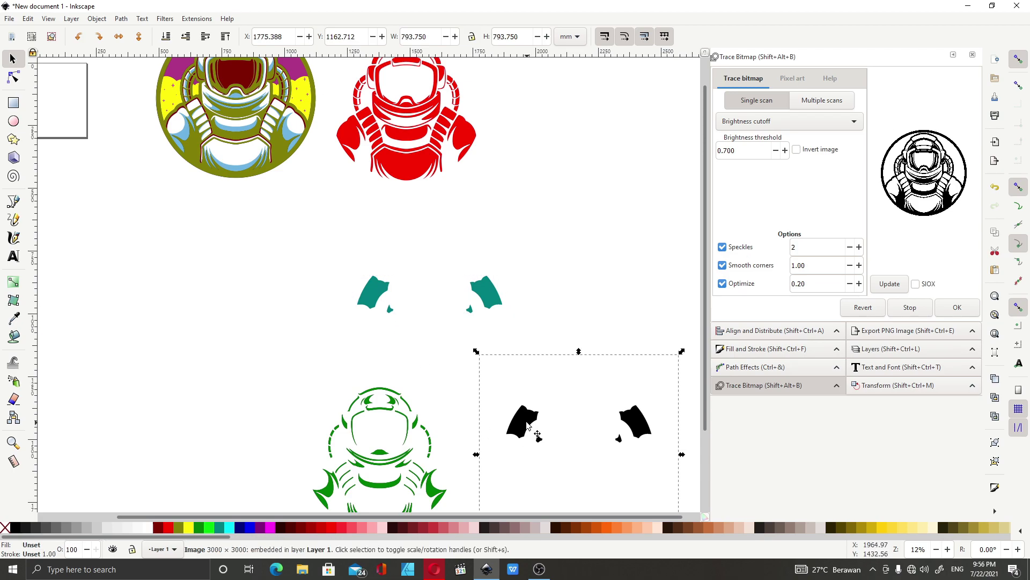
pyautogui.press('Delete')
# Place the teal tracing over the badge's middle sky band and fine-align it at about X 515.8, Y -56.6 mm
pyautogui.keyDown('ctrl'); pyautogui.scroll(-2, 540, 359); pyautogui.keyUp('ctrl')
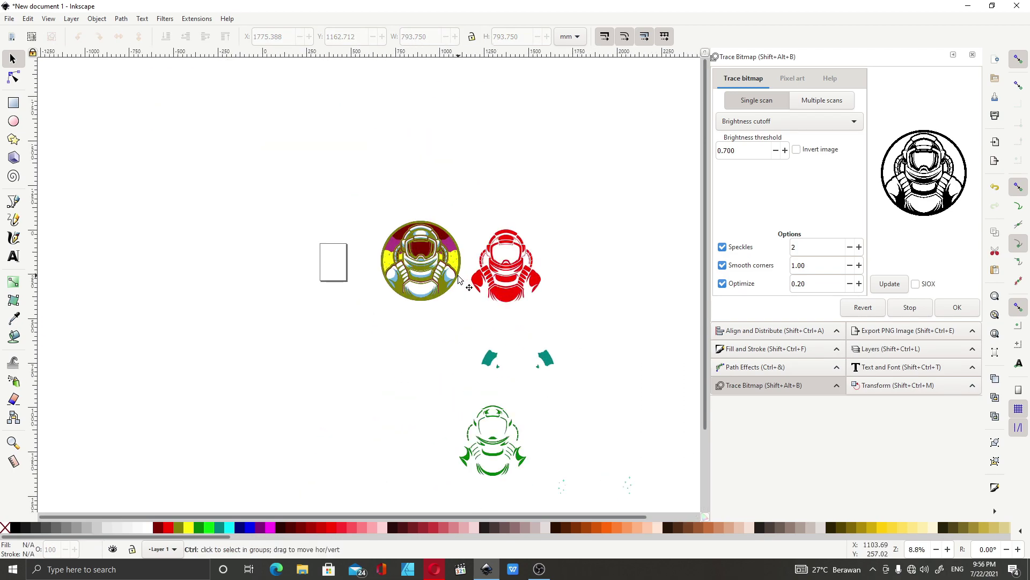
pyautogui.click(512, 403)
pyautogui.moveTo(585, 393); pyautogui.dragTo(436, 268)
pyautogui.keyDown('ctrl'); pyautogui.scroll(5, 460, 247); pyautogui.keyUp('ctrl')
pyautogui.keyDown('ctrl'); pyautogui.scroll(4, 477, 265); pyautogui.keyUp('ctrl')
pyautogui.keyDown('ctrl'); pyautogui.scroll(-2, 436, 269); pyautogui.keyUp('ctrl')
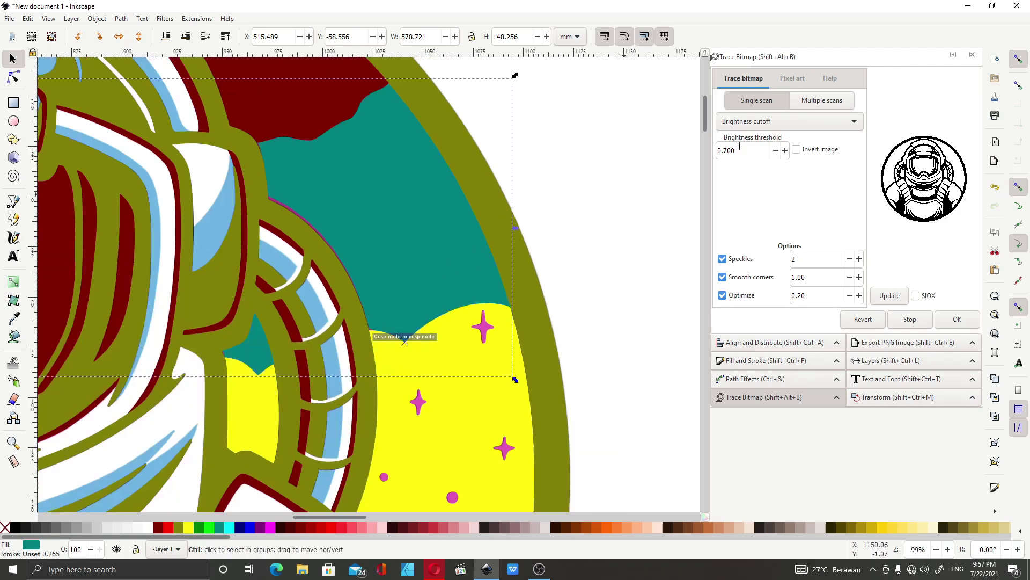
pyautogui.keyDown('ctrl'); pyautogui.scroll(3, 293, 159); pyautogui.keyUp('ctrl')
pyautogui.moveTo(353, 224); pyautogui.dragTo(357, 238)
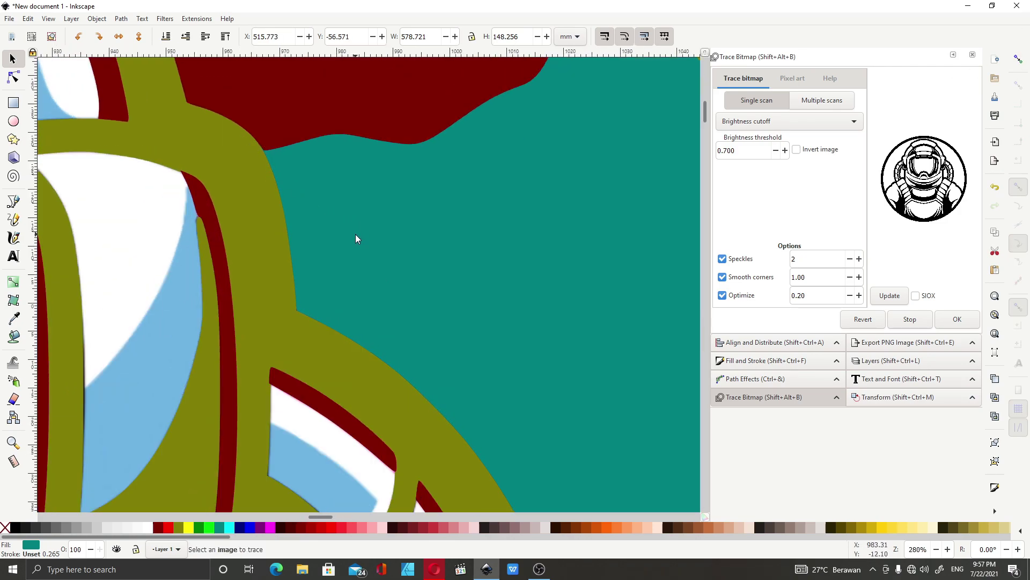
# Move the green tracing onto the badge at about X 534.6, Y -127.3 mm and delete its black source image
pyautogui.keyDown('ctrl'); pyautogui.scroll(-6, 355, 234); pyautogui.keyUp('ctrl')
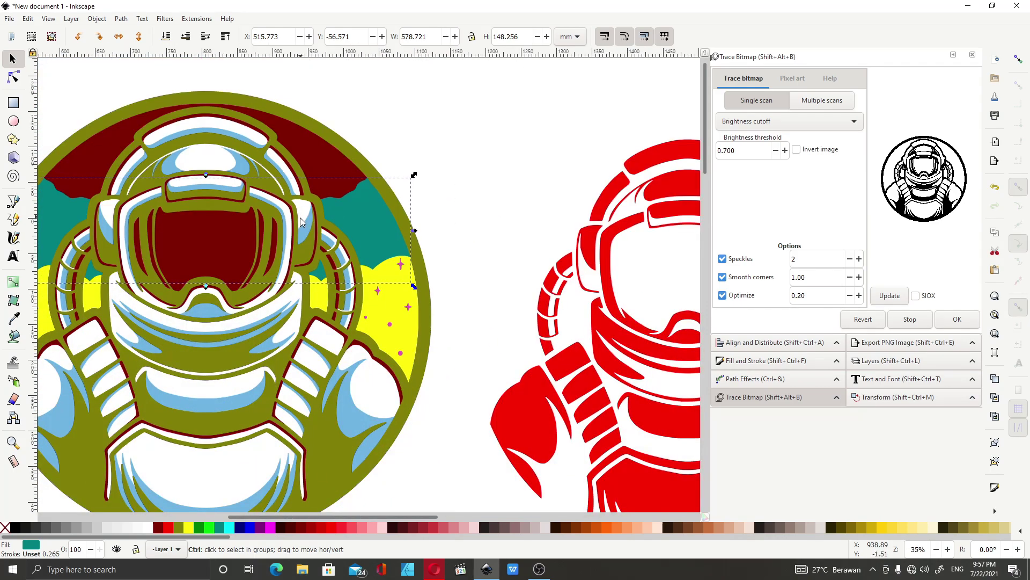
pyautogui.keyDown('ctrl'); pyautogui.scroll(-5, 331, 208); pyautogui.keyUp('ctrl')
pyautogui.moveTo(385, 439); pyautogui.dragTo(310, 258)
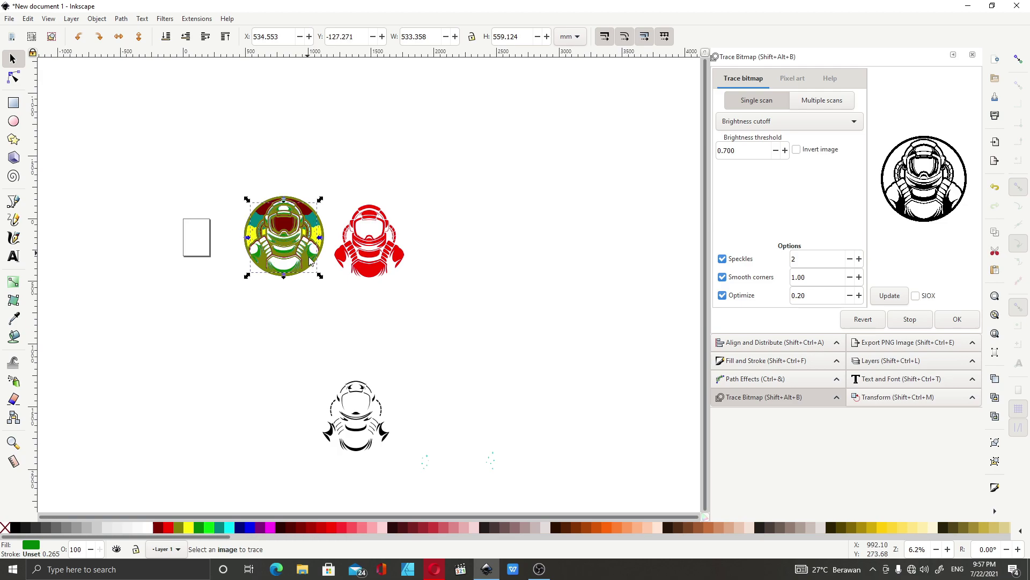
pyautogui.click(356, 456)
pyautogui.click(356, 453)
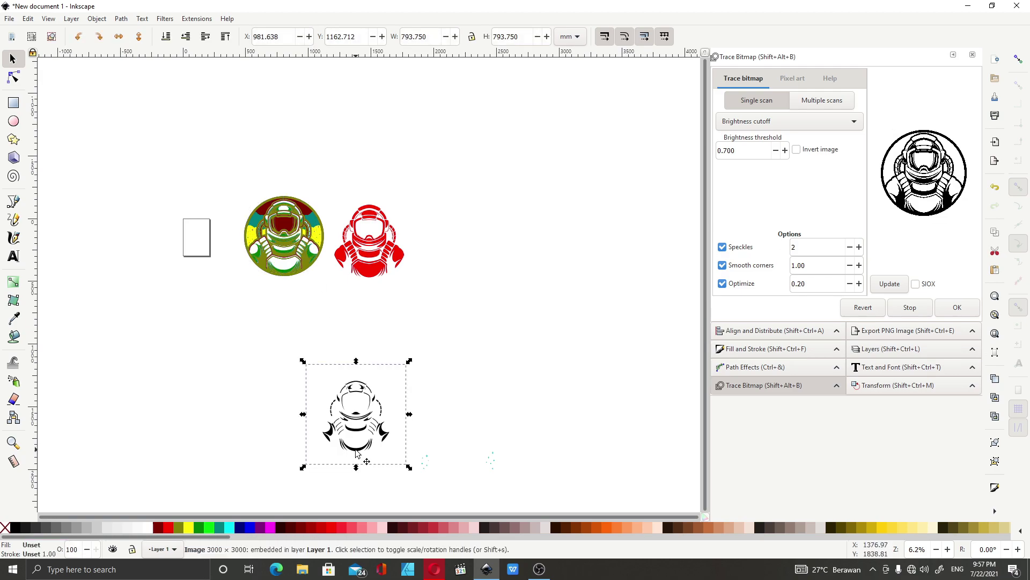
pyautogui.press('Delete')
# Fine-align the green tracing with the suit's light-blue shading at about X 538.4, Y -126.9 mm and check both sides of the chest
pyautogui.keyDown('ctrl'); pyautogui.scroll(5, 257, 268); pyautogui.keyUp('ctrl')
pyautogui.keyDown('ctrl'); pyautogui.scroll(5, 257, 271); pyautogui.keyUp('ctrl')
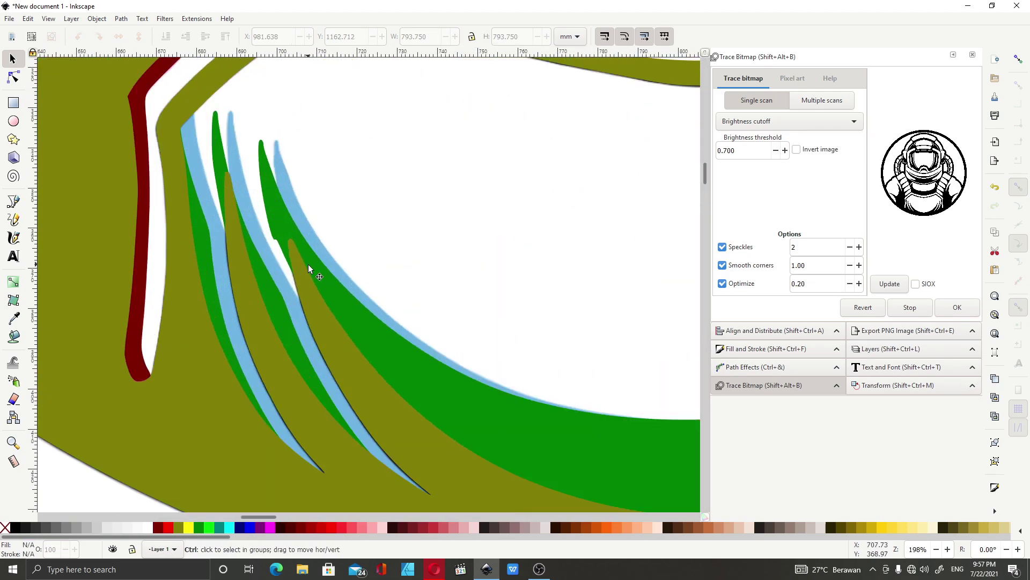
pyautogui.click(391, 353)
pyautogui.moveTo(407, 346); pyautogui.dragTo(407, 356)
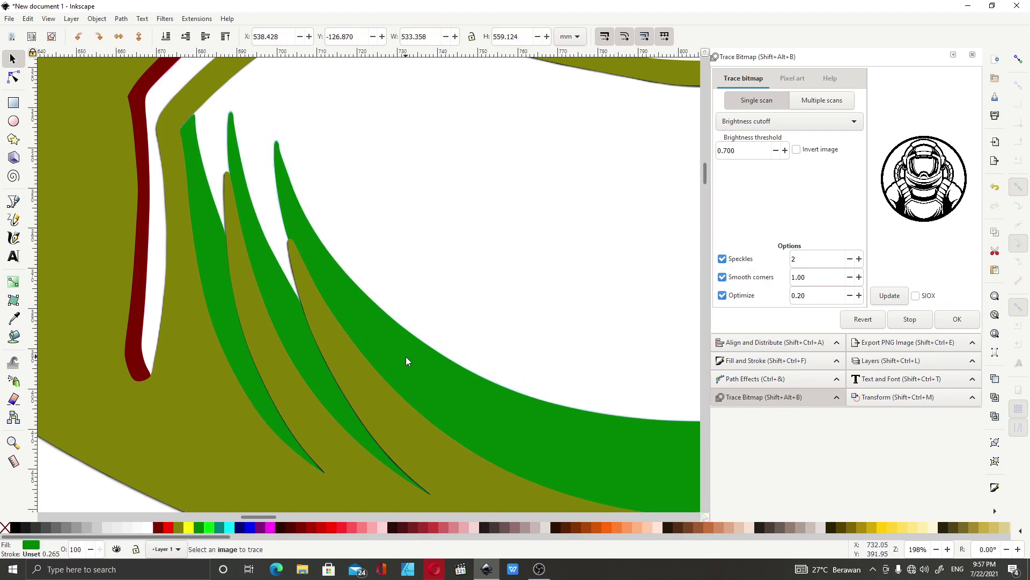
pyautogui.keyDown('ctrl'); pyautogui.scroll(-3, 259, 330); pyautogui.keyUp('ctrl')
pyautogui.keyDown('ctrl'); pyautogui.scroll(3, 587, 306); pyautogui.keyUp('ctrl')
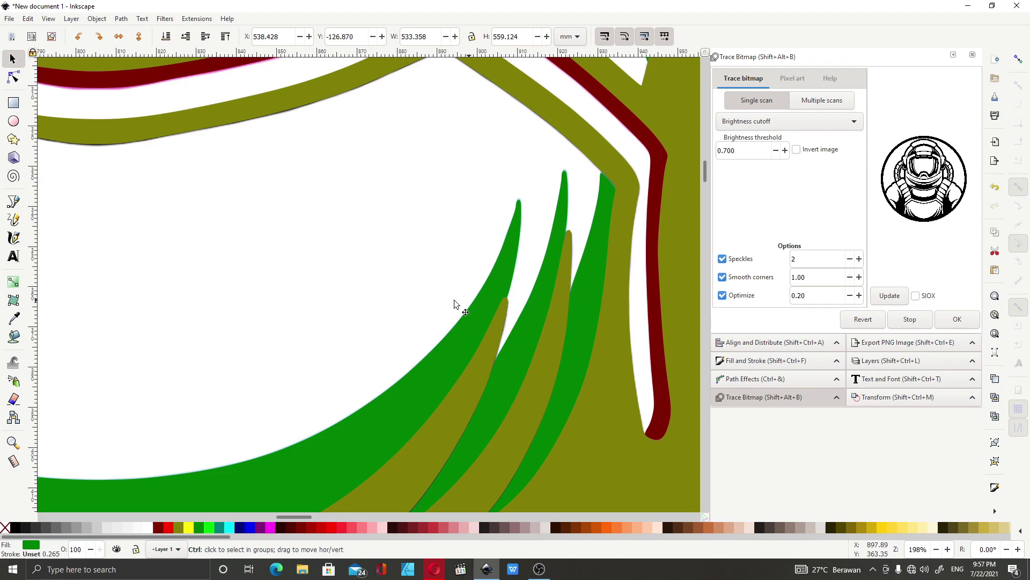
# Place the red tracing over the suit's white areas at about X 527.0, Y -147.0 mm and check its edges
pyautogui.keyDown('ctrl'); pyautogui.scroll(-6, 461, 303); pyautogui.keyUp('ctrl')
pyautogui.moveTo(675, 326)
pyautogui.mouseDown()
pyautogui.moveTo(418, 330)
pyautogui.moveTo(334, 308)
pyautogui.moveTo(333, 319)
pyautogui.moveTo(355, 318)
pyautogui.moveTo(365, 302)
pyautogui.moveTo(355, 291)
pyautogui.moveTo(346, 322)
pyautogui.mouseUp()
pyautogui.keyDown('ctrl'); pyautogui.scroll(6, 333, 315); pyautogui.keyUp('ctrl')
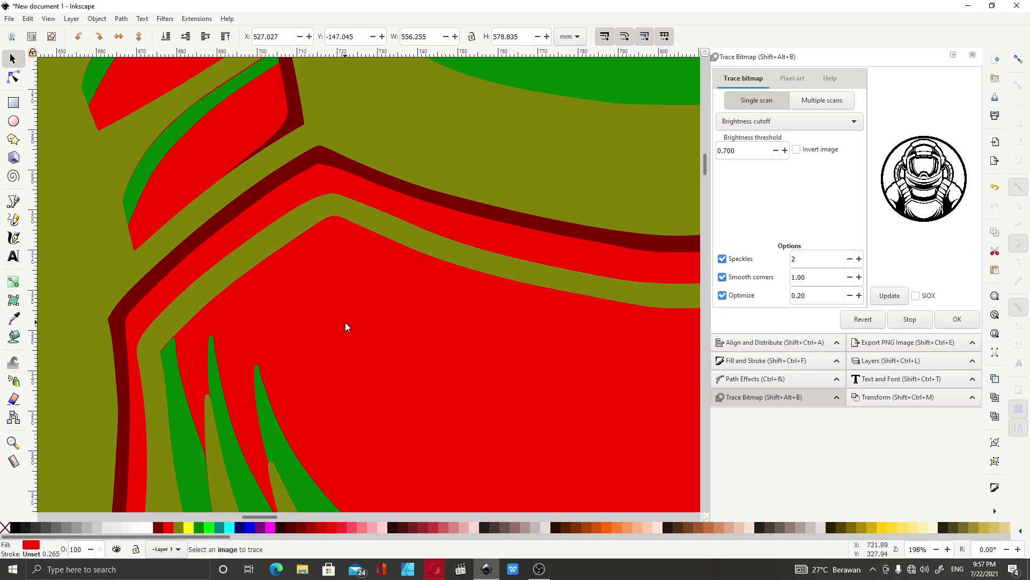
pyautogui.scroll(-3, 343, 321)
pyautogui.scroll(4, 311, 242)
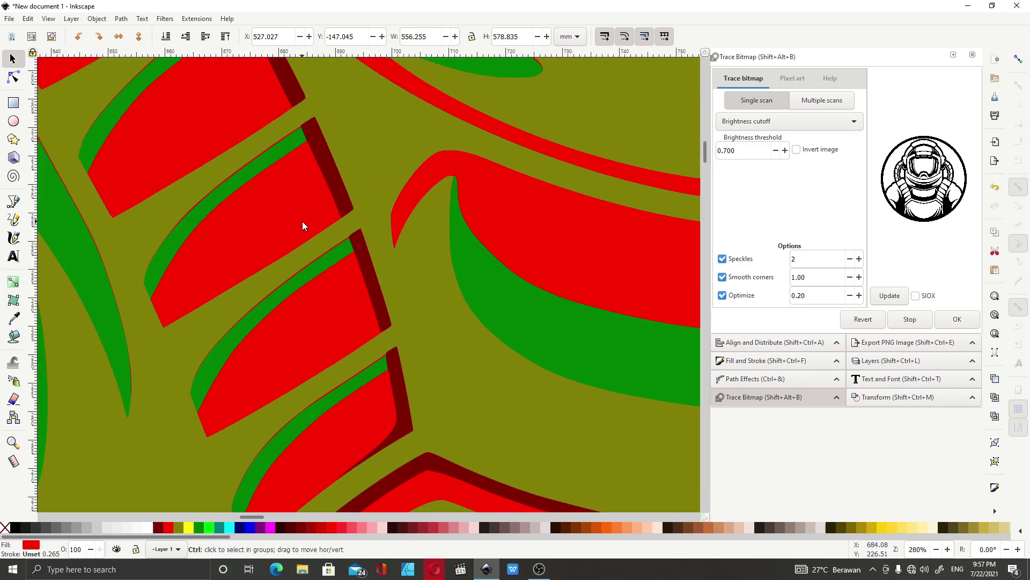
pyautogui.scroll(-2, 311, 260)
pyautogui.scroll(2, 276, 224)
# Nudge the green tracing slightly upward to about Y -127.2 mm so it fits the arm segments
pyautogui.click(279, 287)
pyautogui.moveTo(279, 287); pyautogui.dragTo(278, 286)
pyautogui.scroll(-4, 278, 282)
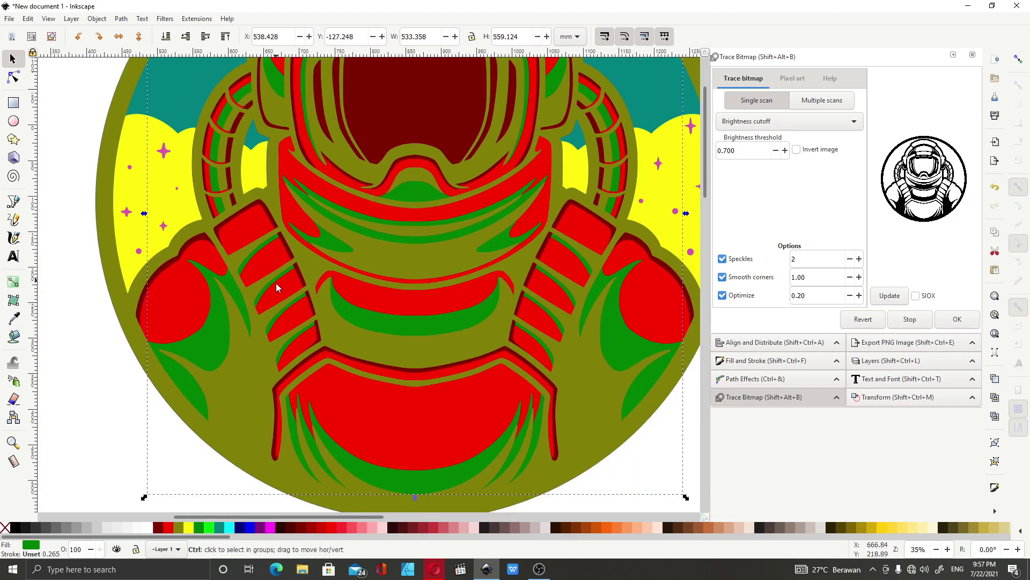
# Inspect how the overlaid tracings fit across the chest, helmet and starry background
pyautogui.scroll(4, 296, 398)
pyautogui.scroll(-5, 260, 373)
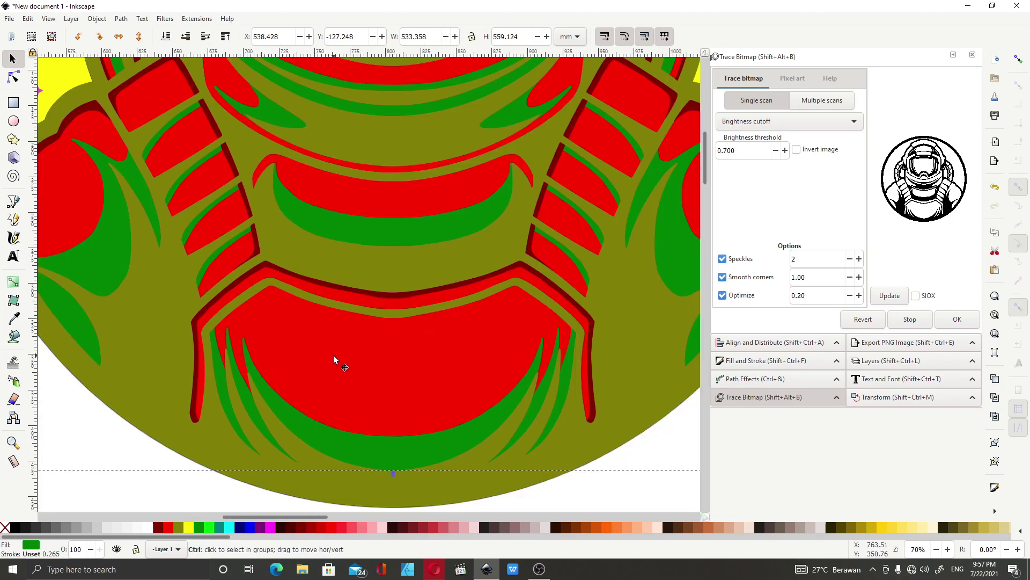
pyautogui.scroll(-3, 382, 327)
pyautogui.scroll(3, 368, 134)
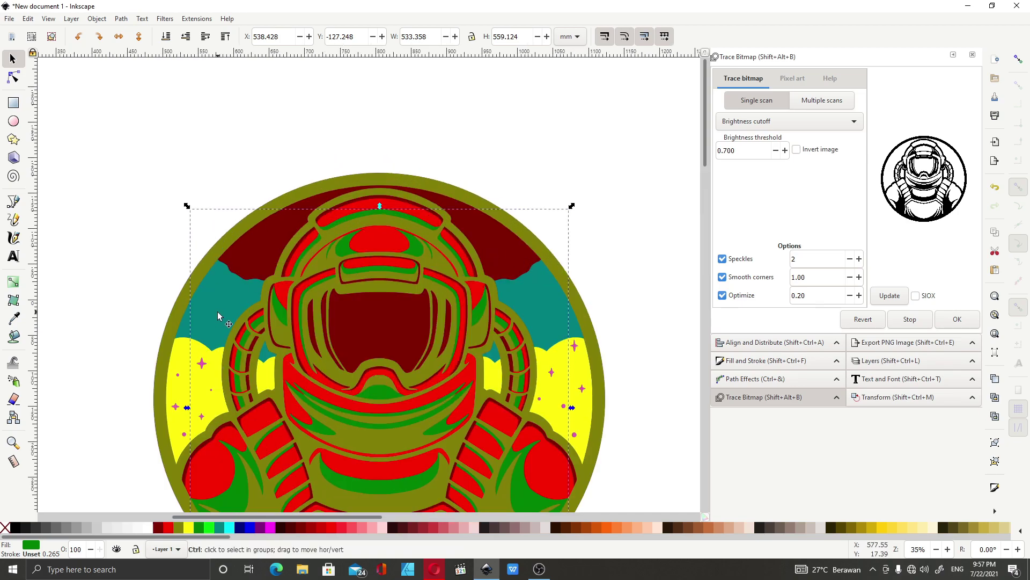
pyautogui.scroll(2, 215, 314)
pyautogui.scroll(3, 194, 390)
pyautogui.scroll(1, 196, 385)
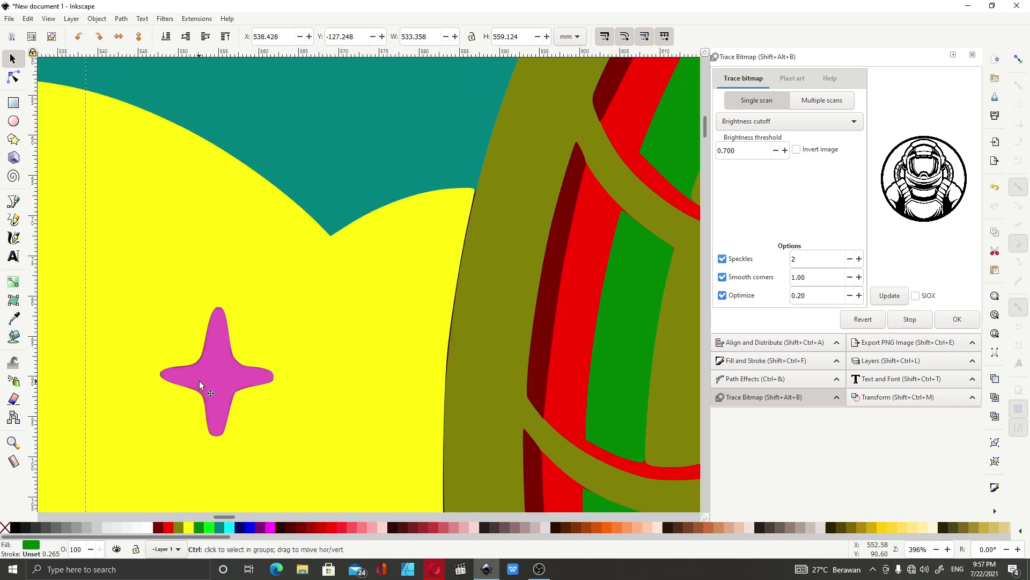
pyautogui.scroll(-12, 198, 381)
# Move the cyan stars tracing off its black source image and delete that image
pyautogui.scroll(4, 338, 402)
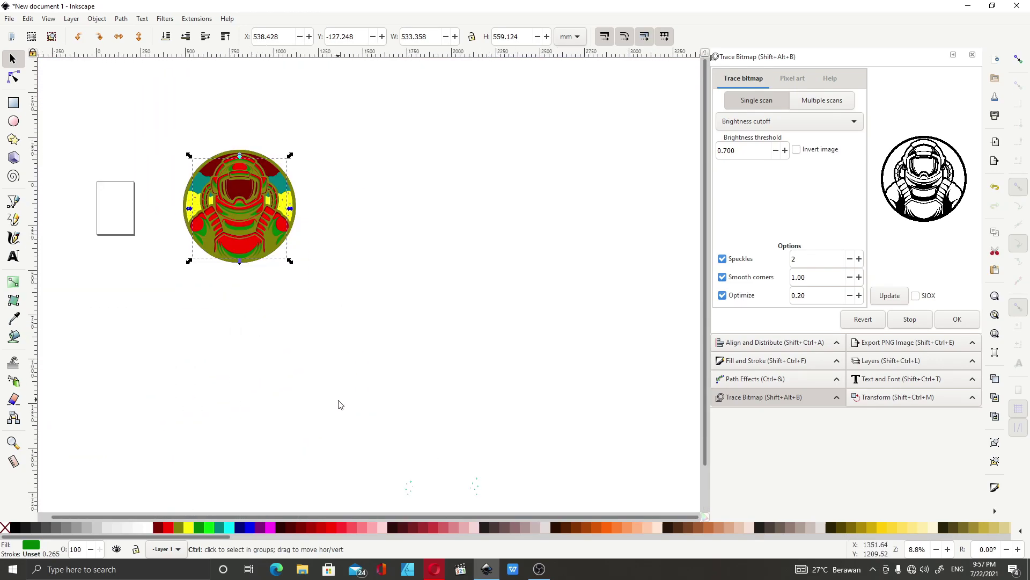
pyautogui.scroll(-2, 370, 215)
pyautogui.scroll(3, 357, 391)
pyautogui.moveTo(439, 390); pyautogui.dragTo(238, 122)
pyautogui.click(438, 391)
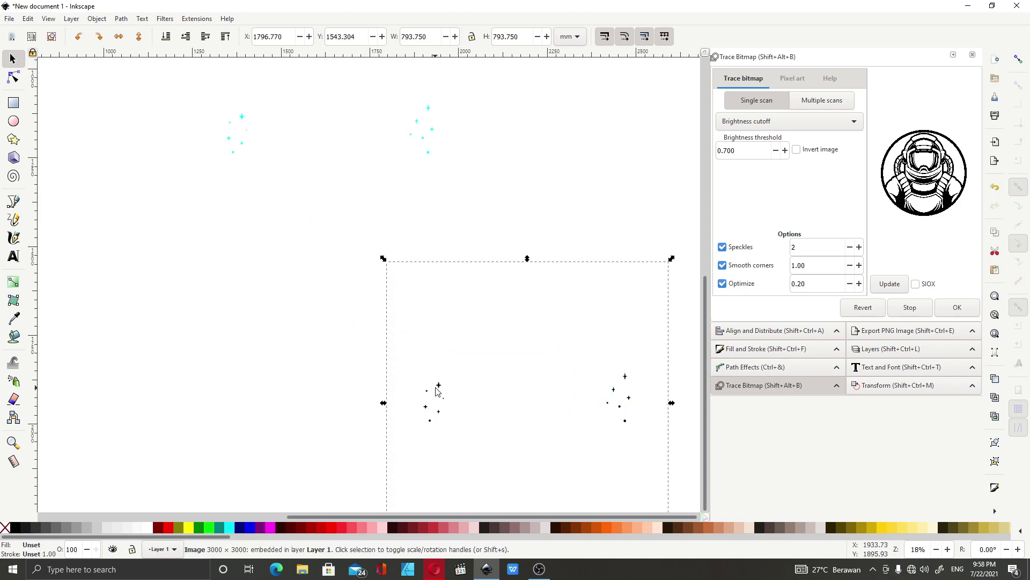
pyautogui.press('Delete')
# Place the cyan stars tracing over the badge's pink stars and fine-align it at about X 512.0, Y 56.4 mm
pyautogui.moveTo(242, 120); pyautogui.dragTo(138, 85)
pyautogui.scroll(-6, 284, 266)
pyautogui.scroll(5, 238, 186)
pyautogui.scroll(-2, 400, 384)
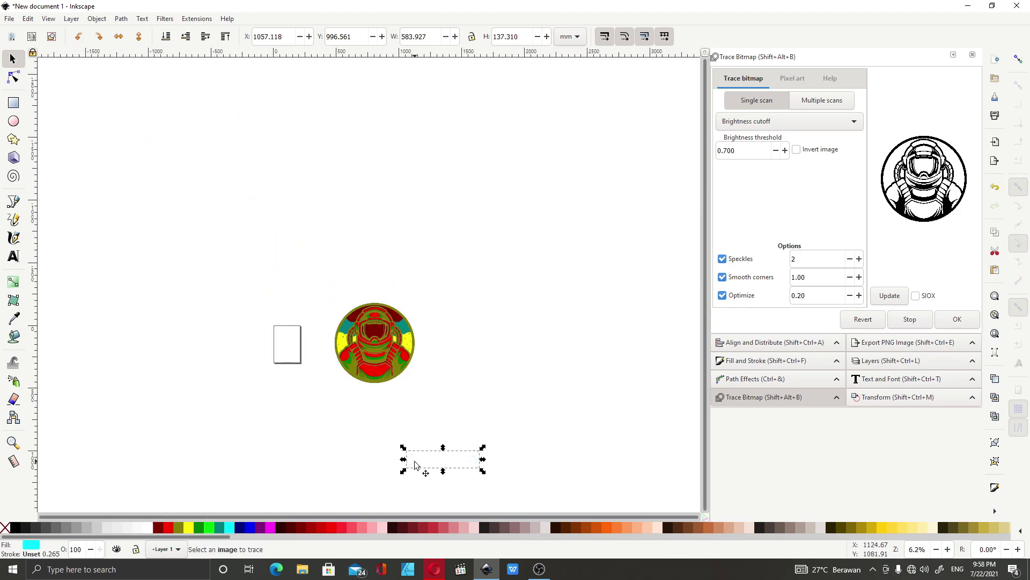
pyautogui.moveTo(413, 459); pyautogui.dragTo(340, 332)
pyautogui.scroll(11, 344, 341)
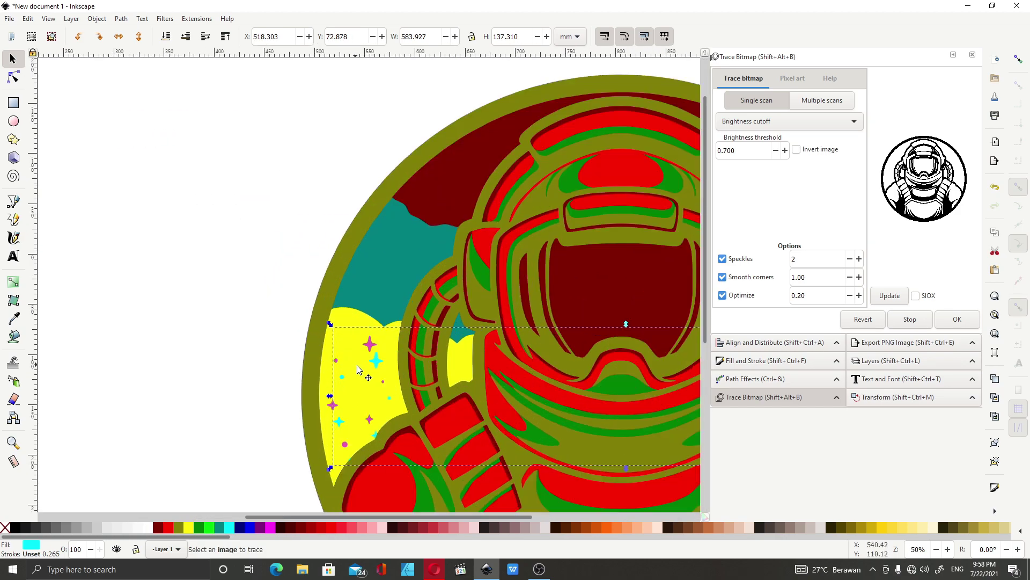
pyautogui.moveTo(445, 365); pyautogui.dragTo(406, 270)
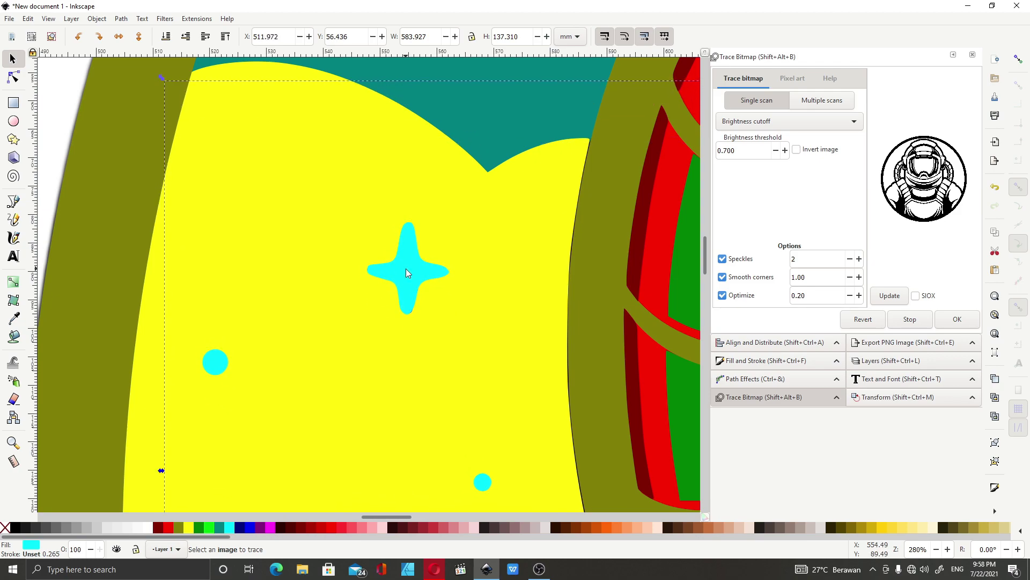
# Select the olive tracing of the badge and send it to the bottom of the stacking order
pyautogui.scroll(-8, 304, 250)
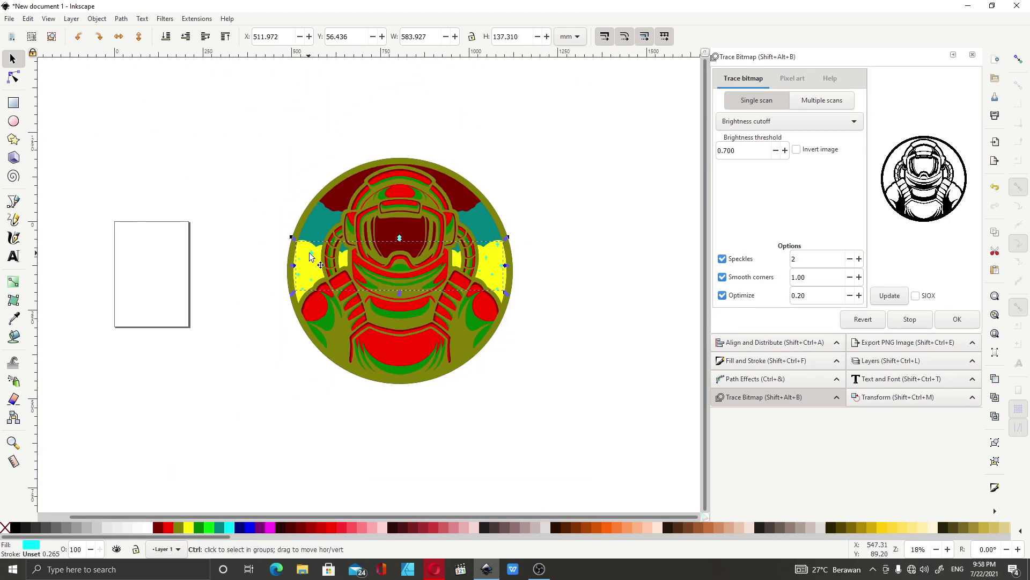
pyautogui.scroll(2, 510, 261)
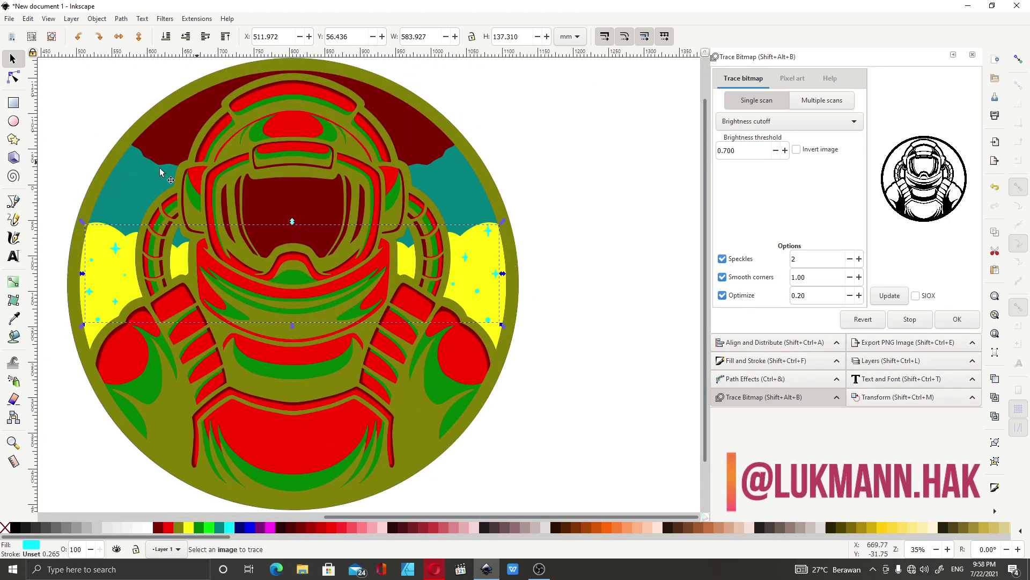
pyautogui.click(478, 169)
pyautogui.scroll(-2, 403, 229)
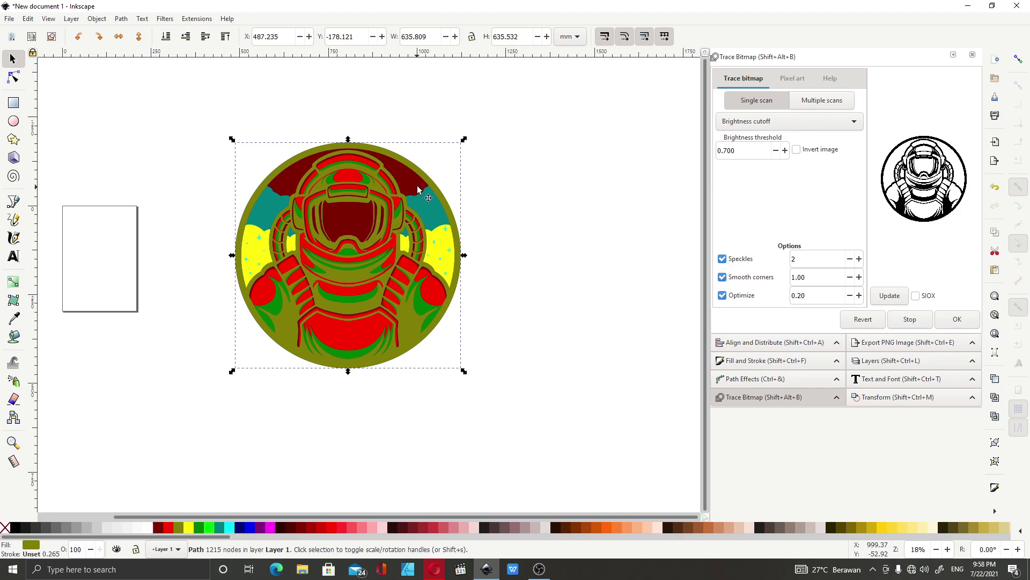
pyautogui.click(165, 42)
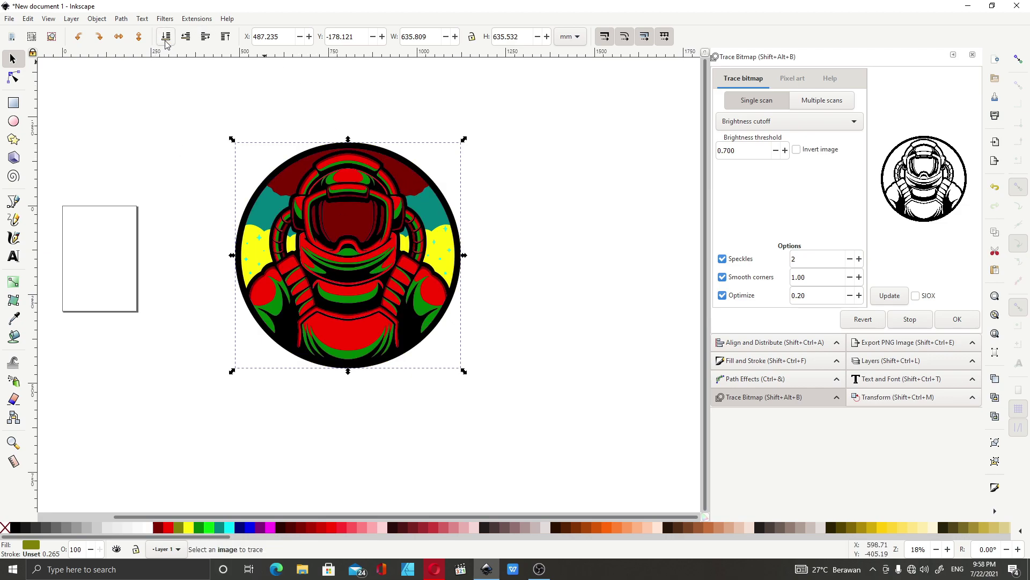
pyautogui.click(454, 220)
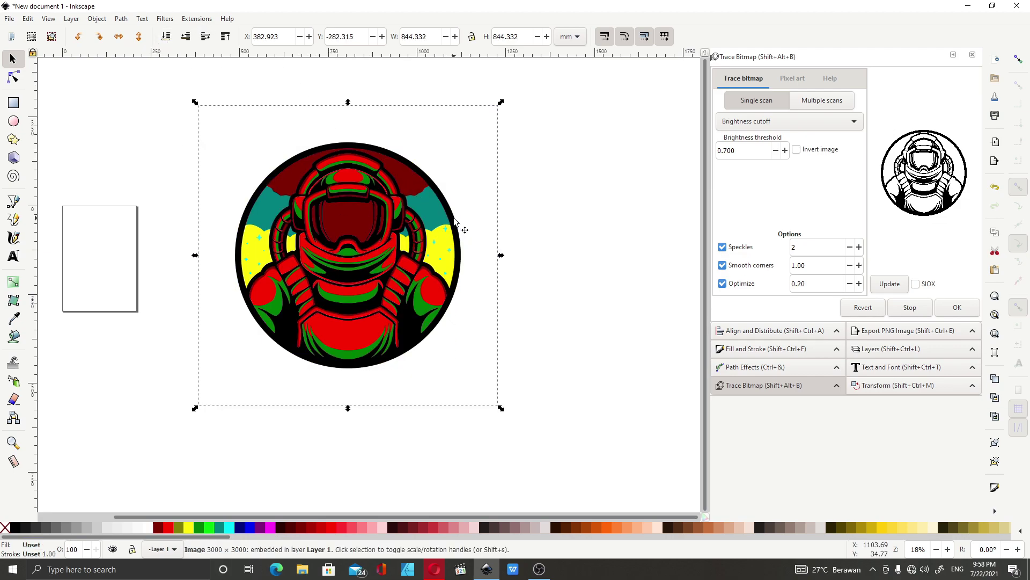
pyautogui.moveTo(454, 219); pyautogui.dragTo(661, 245)
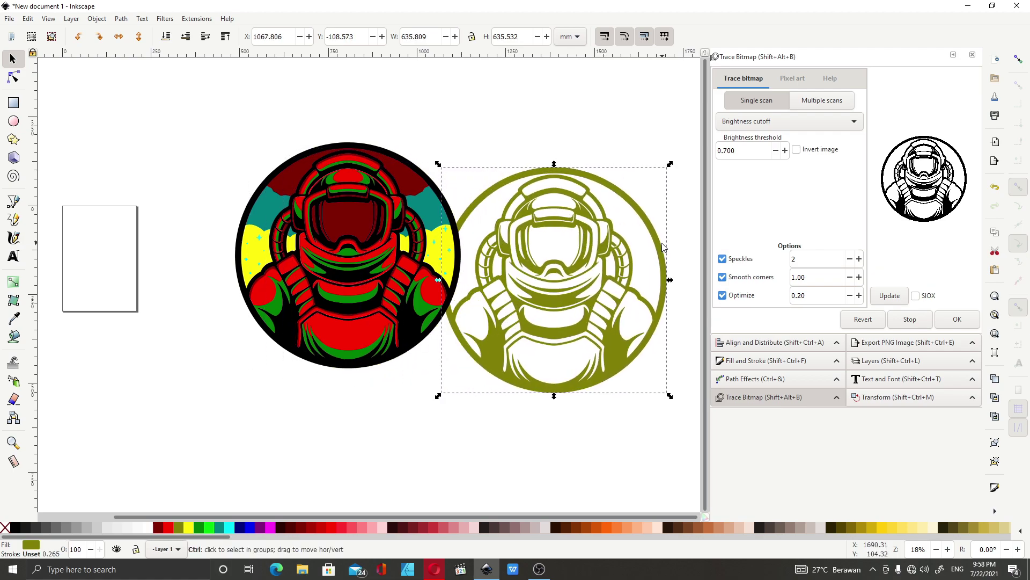
pyautogui.hotkey('ctrl', 'z')
# Move the coloured badge image out from behind the stacked tracings and place it beside them as a colour reference
pyautogui.click(452, 235)
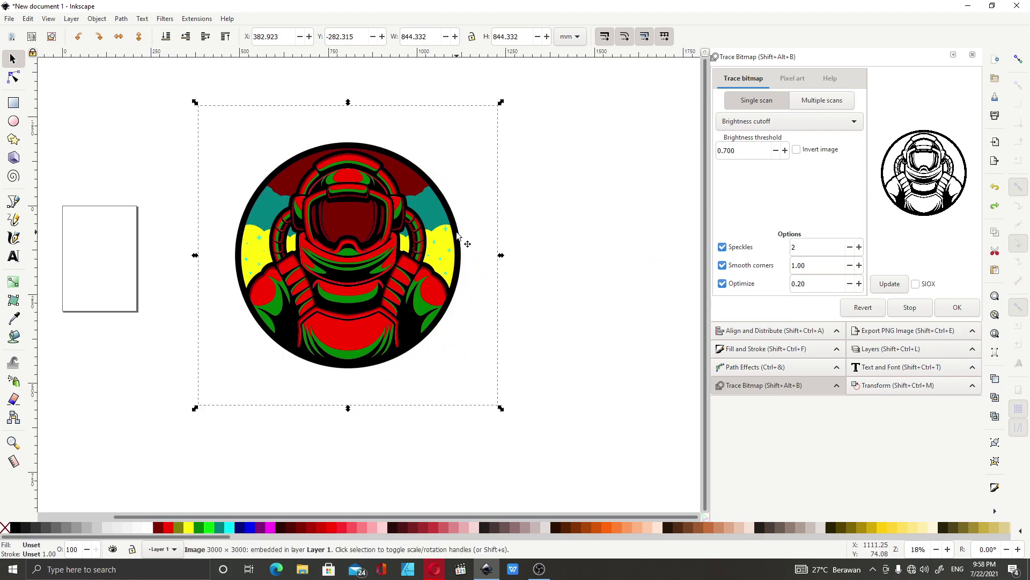
pyautogui.moveTo(457, 235)
pyautogui.mouseDown()
pyautogui.moveTo(628, 248)
pyautogui.moveTo(459, 239)
pyautogui.mouseUp()
pyautogui.click(455, 238)
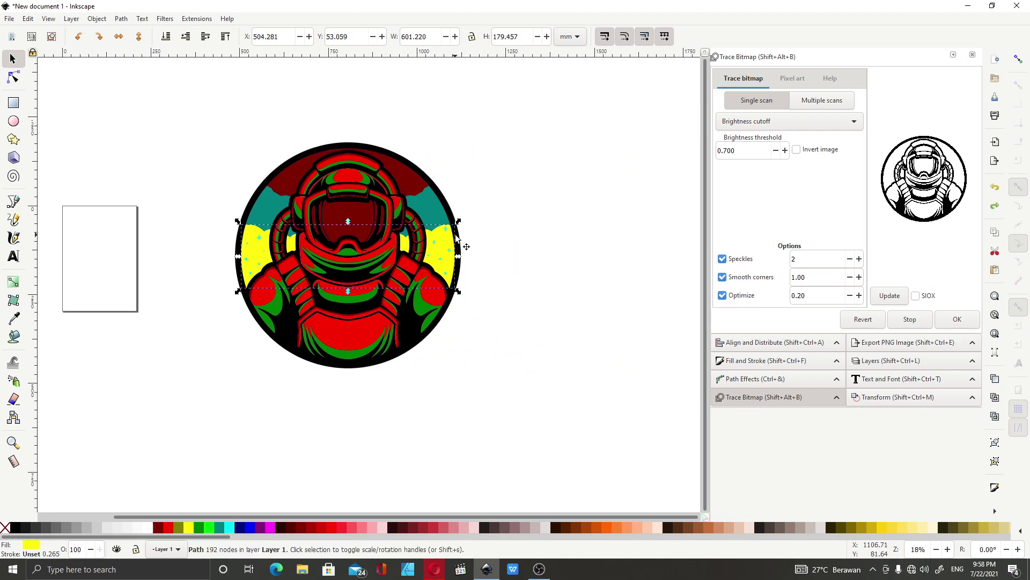
pyautogui.keyDown('ctrl'); pyautogui.scroll(2, 455, 240); pyautogui.keyUp('ctrl')
pyautogui.moveTo(454, 240)
pyautogui.mouseDown()
pyautogui.moveTo(667, 257)
pyautogui.moveTo(839, 232)
pyautogui.moveTo(893, 199)
pyautogui.moveTo(462, 220)
pyautogui.mouseUp()
pyautogui.keyDown('ctrl'); pyautogui.scroll(-3, 462, 207); pyautogui.keyUp('ctrl')
pyautogui.keyDown('ctrl'); pyautogui.scroll(-1, 429, 207); pyautogui.keyUp('ctrl')
# Bring the olive outline tracing of the badge to the top of the stacking order
pyautogui.keyDown('ctrl'); pyautogui.scroll(4, 385, 223); pyautogui.keyUp('ctrl')
pyautogui.click(376, 225)
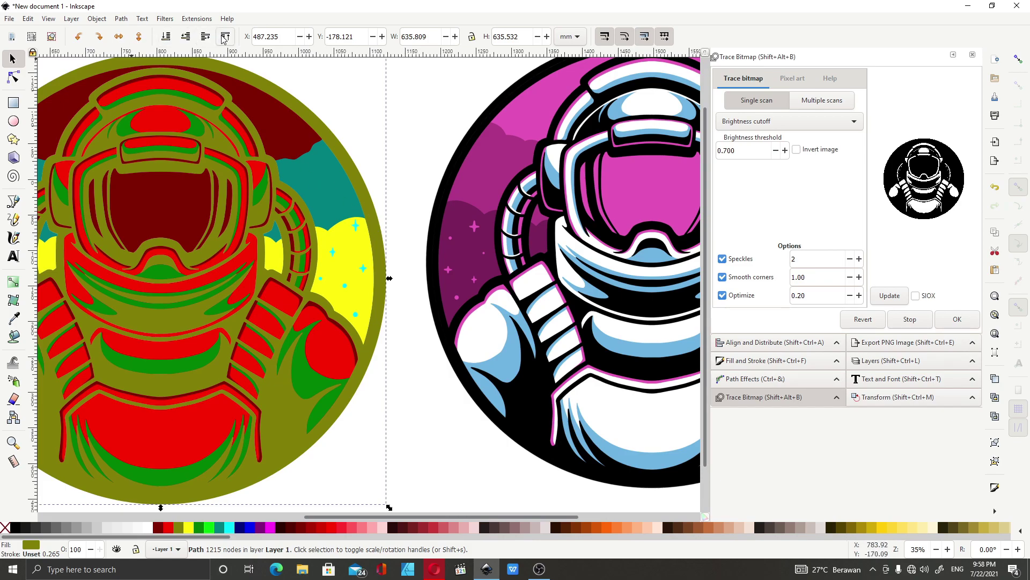
pyautogui.keyDown('ctrl'); pyautogui.scroll(-3, 317, 178); pyautogui.keyUp('ctrl')
pyautogui.keyDown('ctrl'); pyautogui.scroll(2, 292, 194); pyautogui.keyUp('ctrl')
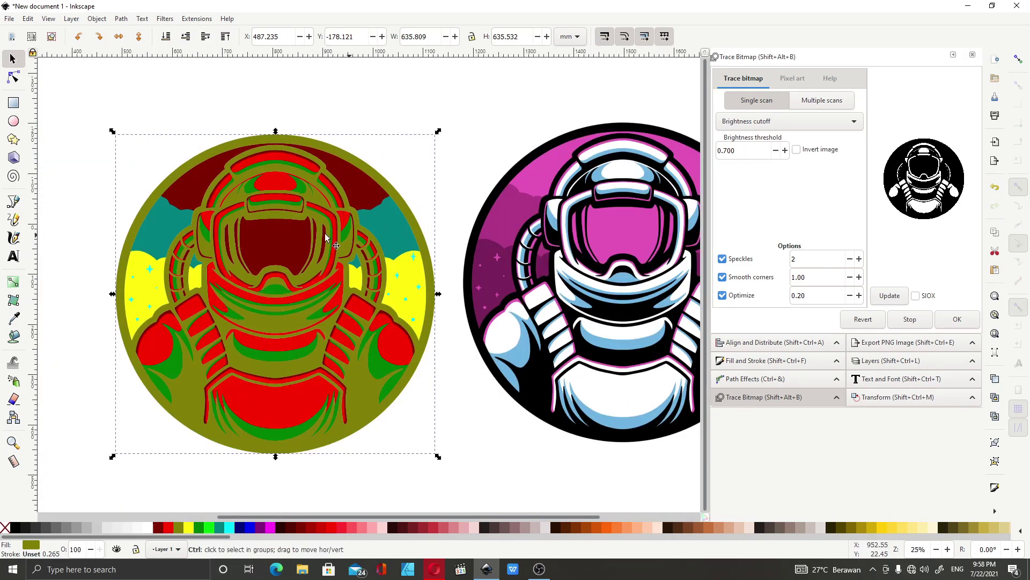
pyautogui.keyDown('ctrl'); pyautogui.scroll(-1, 337, 236); pyautogui.keyUp('ctrl')
pyautogui.keyDown('ctrl'); pyautogui.scroll(2, 434, 258); pyautogui.keyUp('ctrl')
pyautogui.keyDown('ctrl'); pyautogui.scroll(-1, 307, 263); pyautogui.keyUp('ctrl')
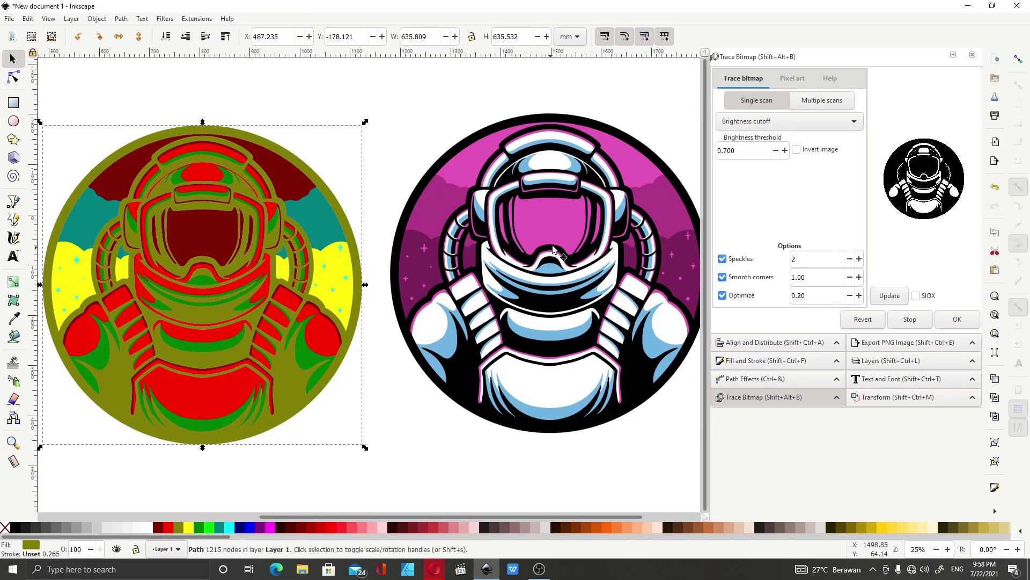
pyautogui.keyDown('ctrl'); pyautogui.scroll(1, 317, 196); pyautogui.keyUp('ctrl')
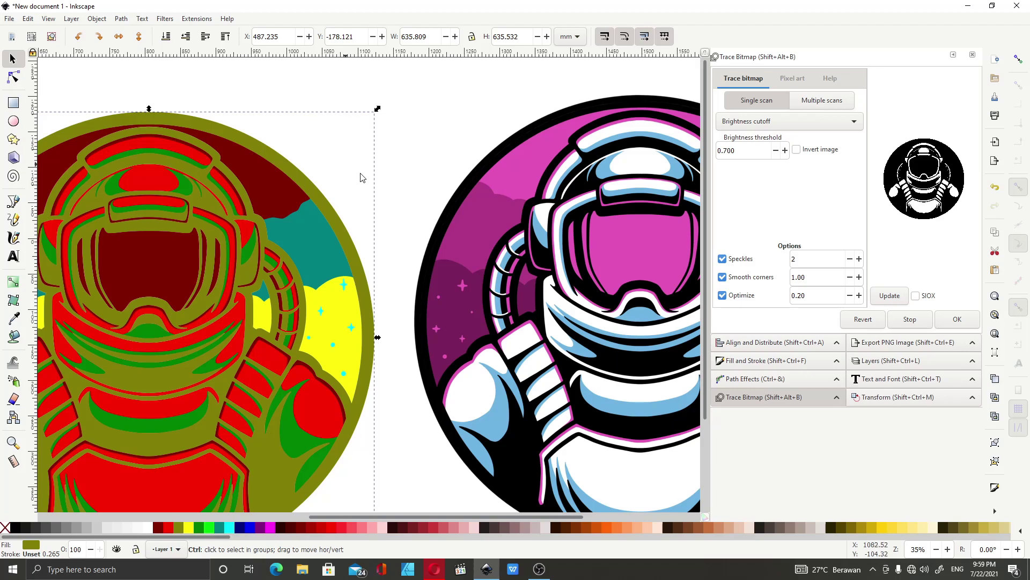
# Recolour the olive outline tracing with the black sampled from the coloured badge's outer ring
pyautogui.press('Escape')
pyautogui.keyDown('ctrl'); pyautogui.scroll(1, 318, 204); pyautogui.keyUp('ctrl')
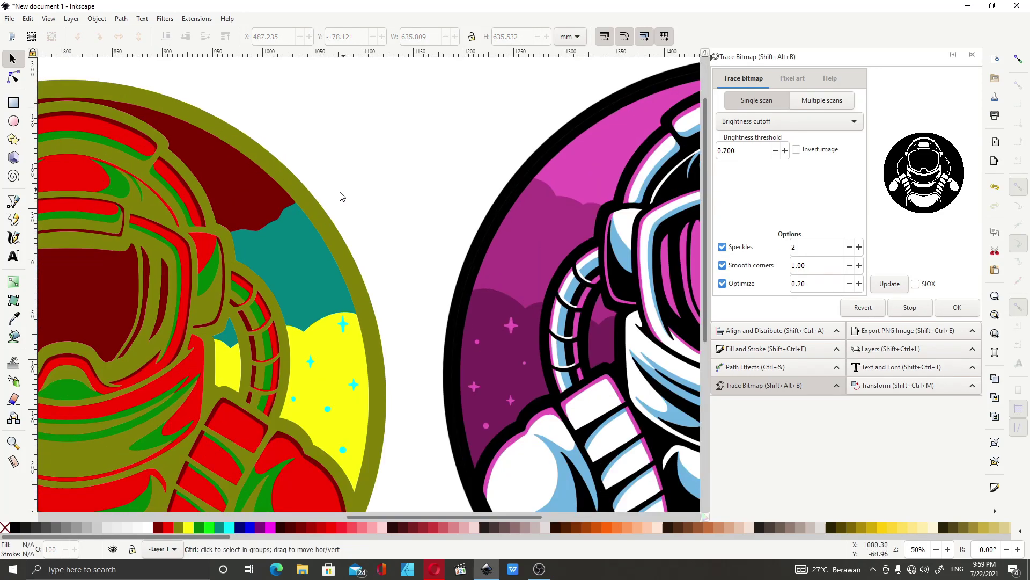
pyautogui.click(321, 214)
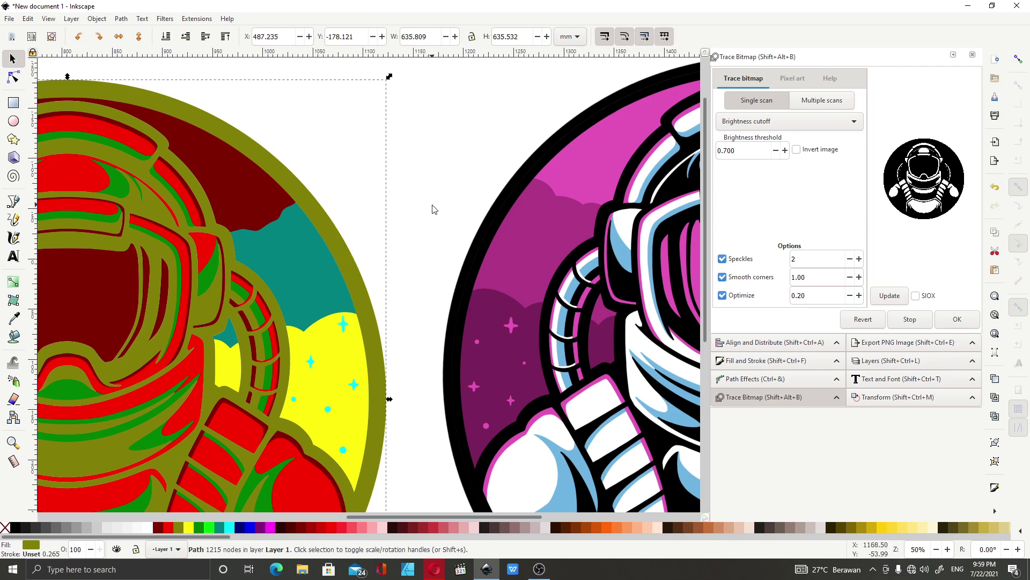
pyautogui.press('d')
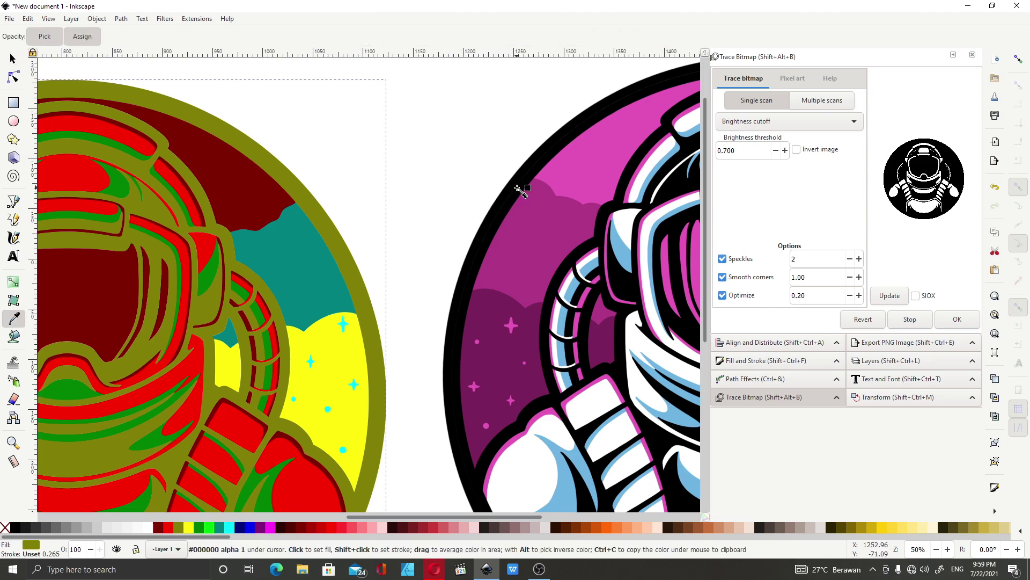
pyautogui.click(511, 190)
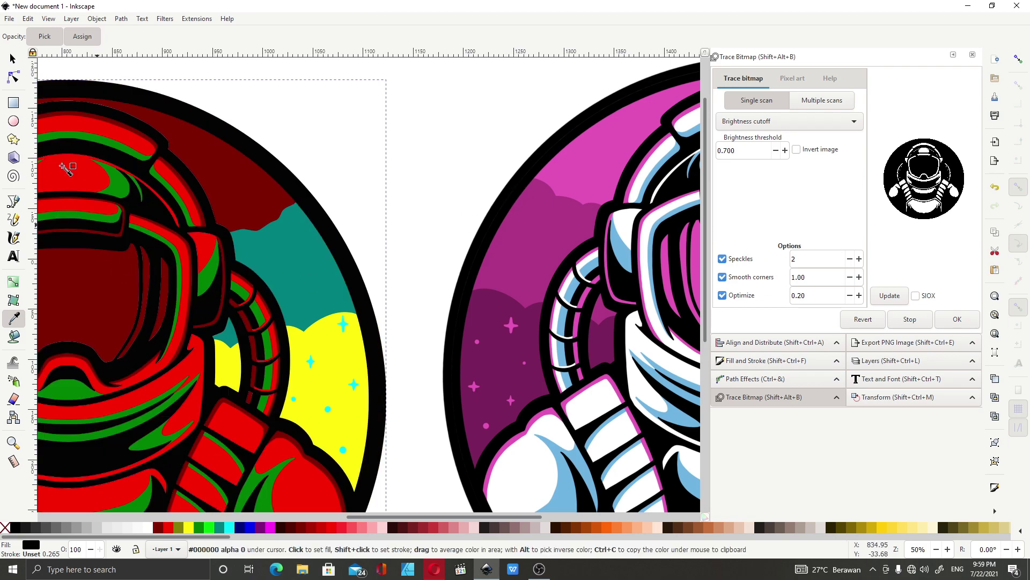
pyautogui.click(14, 59)
# Recolour the dark red tracing of the upper sky and visor with the bright pink sampled from the coloured badge's sky
pyautogui.scroll(-1, 312, 221)
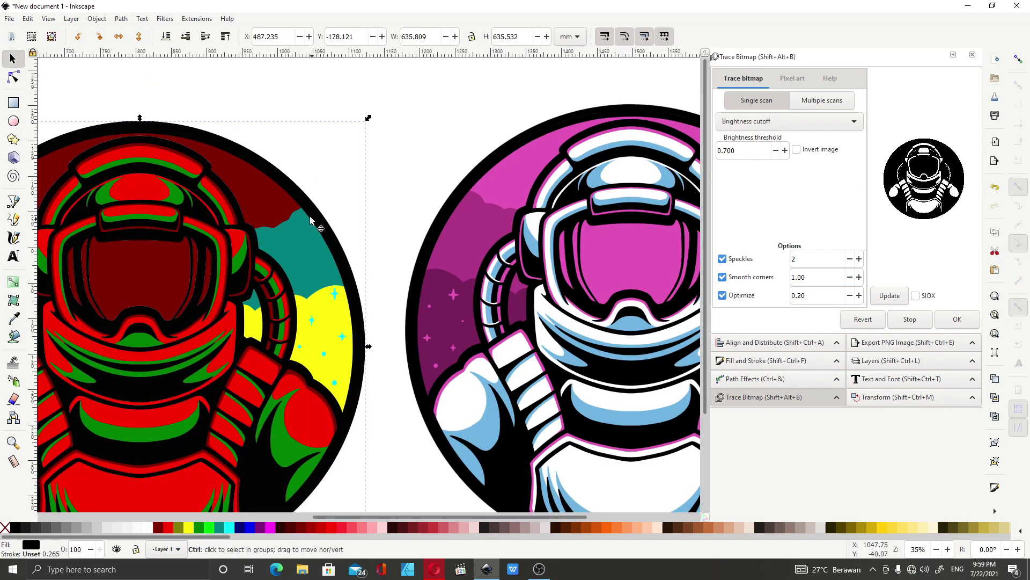
pyautogui.scroll(1, 268, 202)
pyautogui.press('Escape')
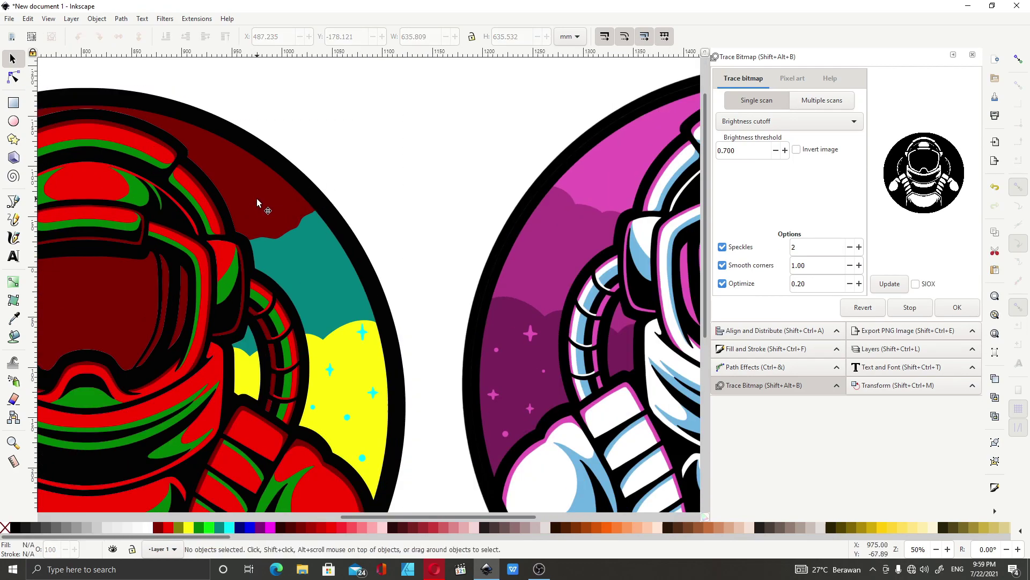
pyautogui.click(258, 203)
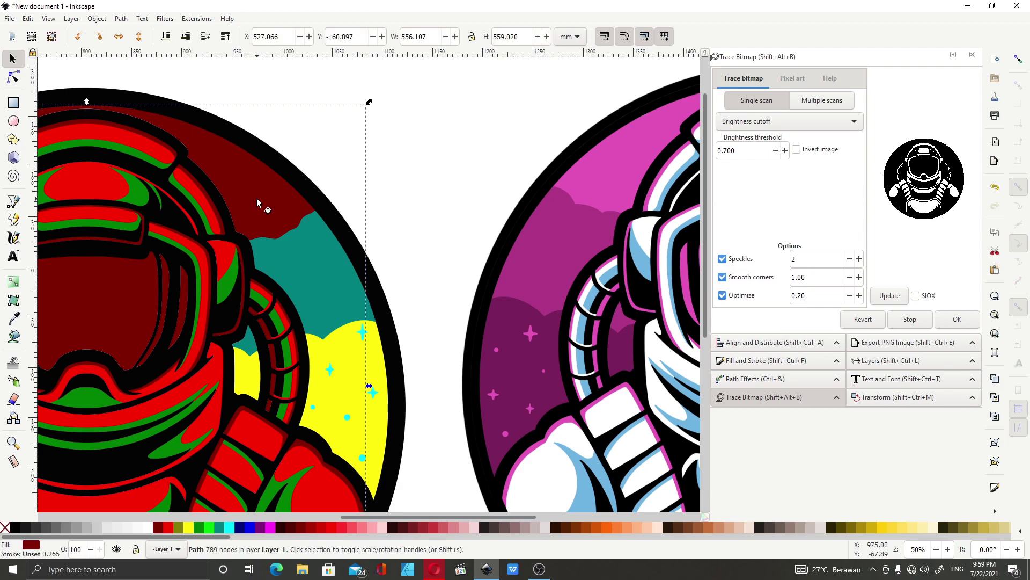
pyautogui.scroll(-2, 263, 204)
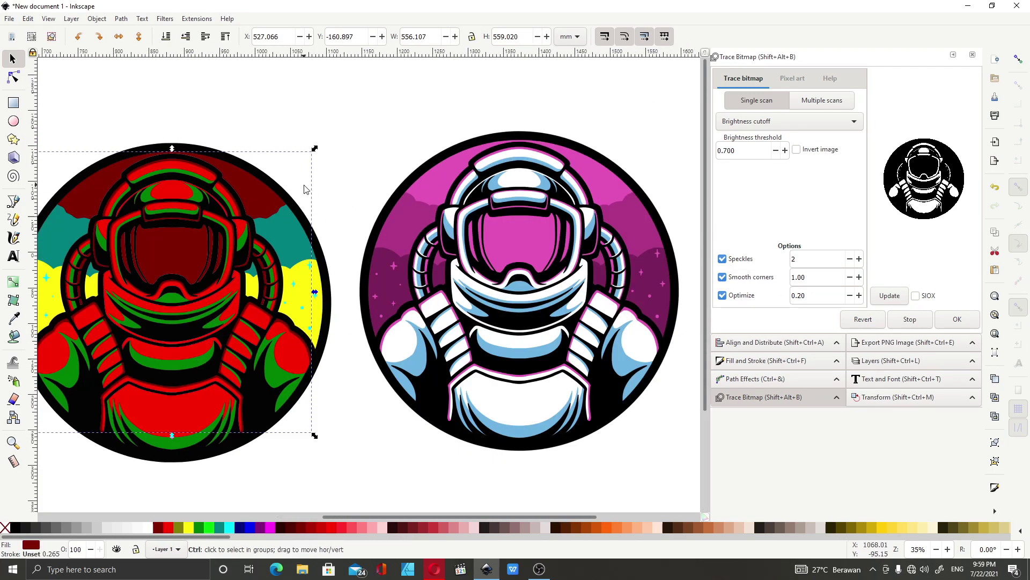
pyautogui.scroll(1, 305, 189)
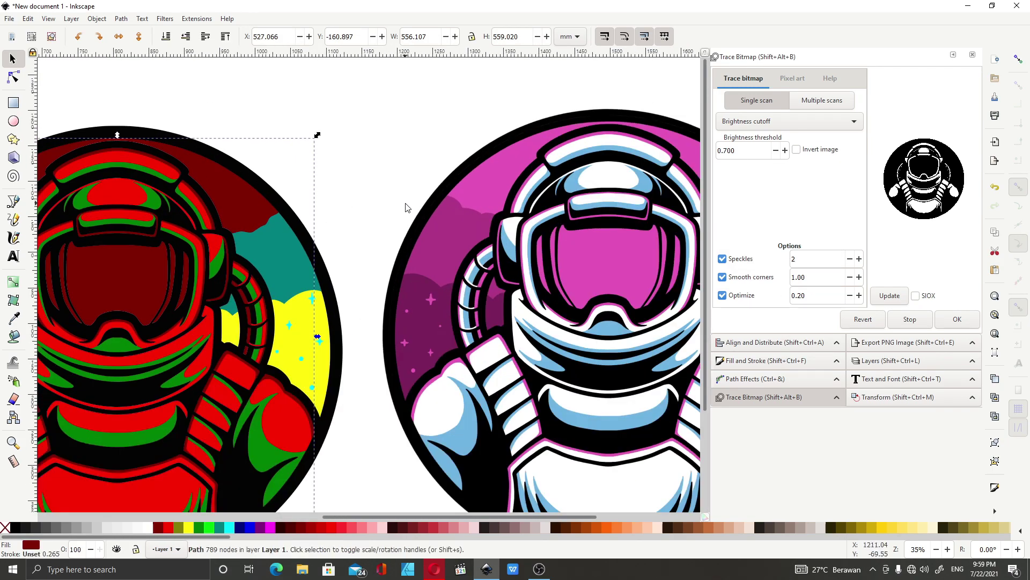
pyautogui.press('d')
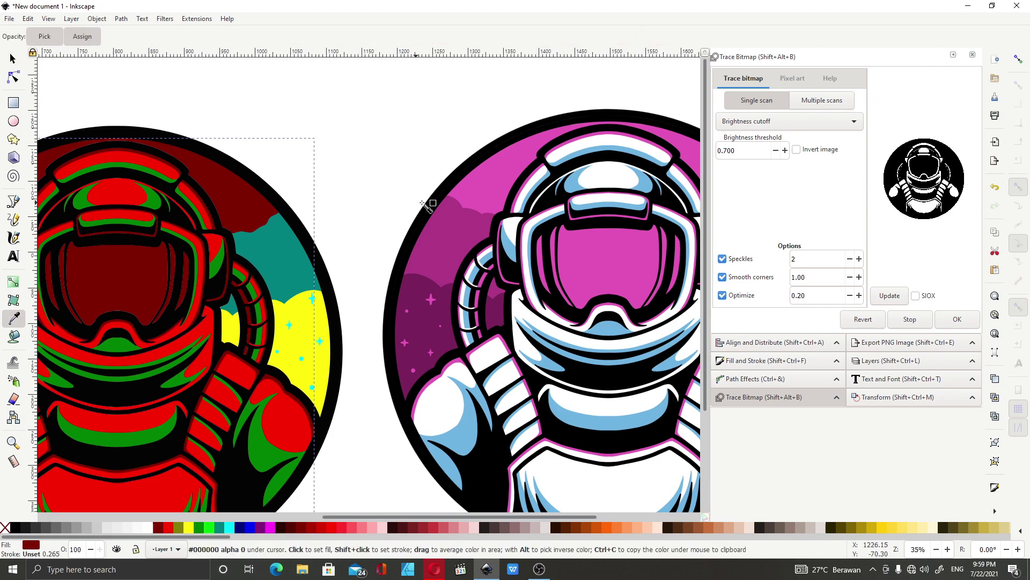
pyautogui.click(499, 181)
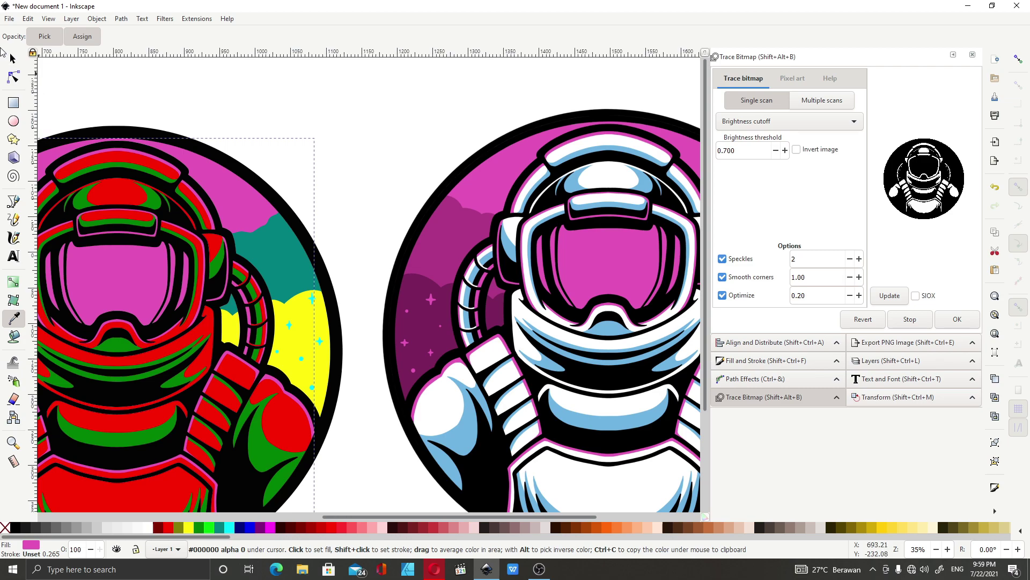
pyautogui.click(17, 62)
# Recolour the teal cloud tracing with the medium purple sampled from the coloured badge's middle cloud band
pyautogui.click(269, 249)
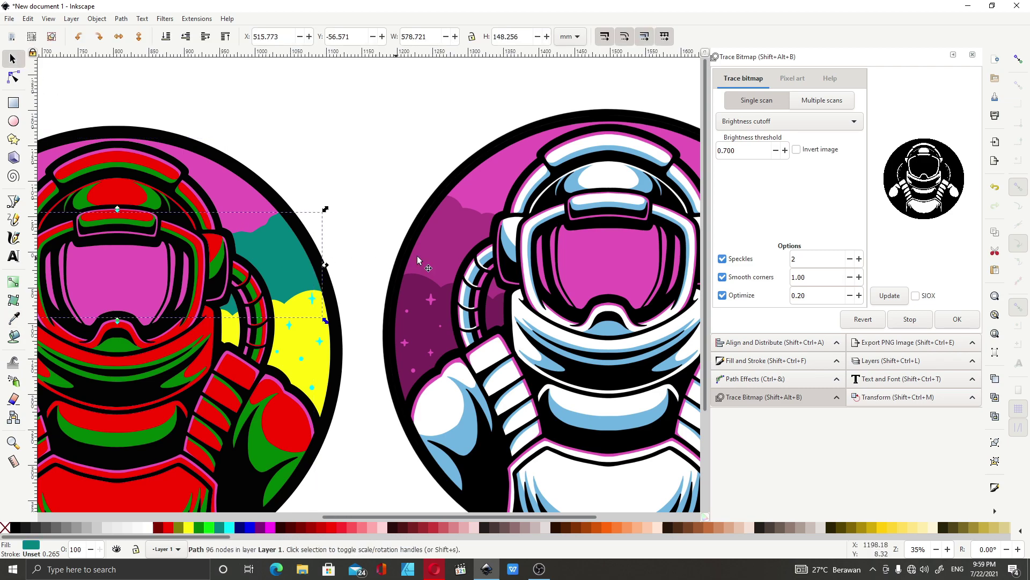
pyautogui.press('d')
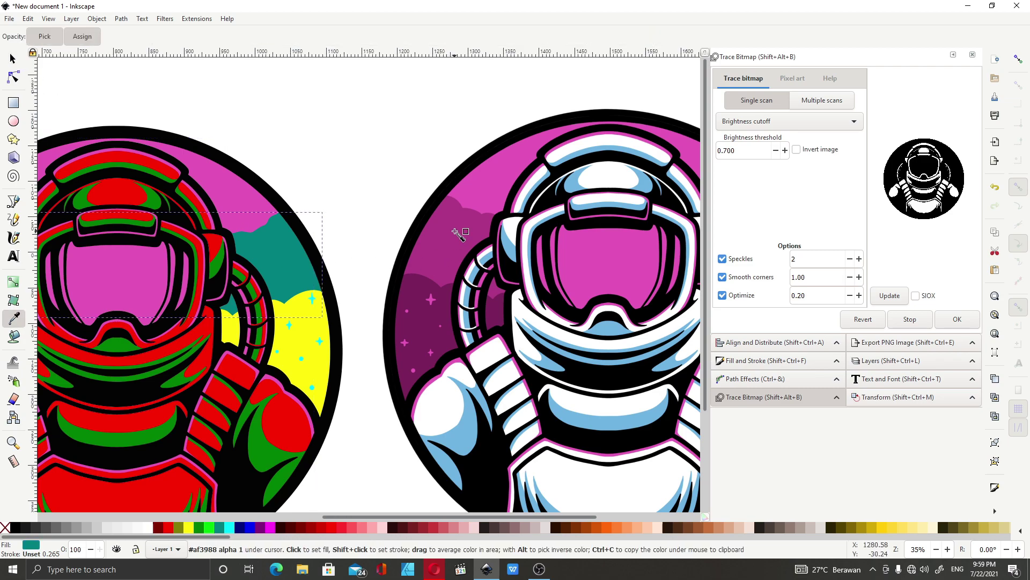
pyautogui.click(454, 231)
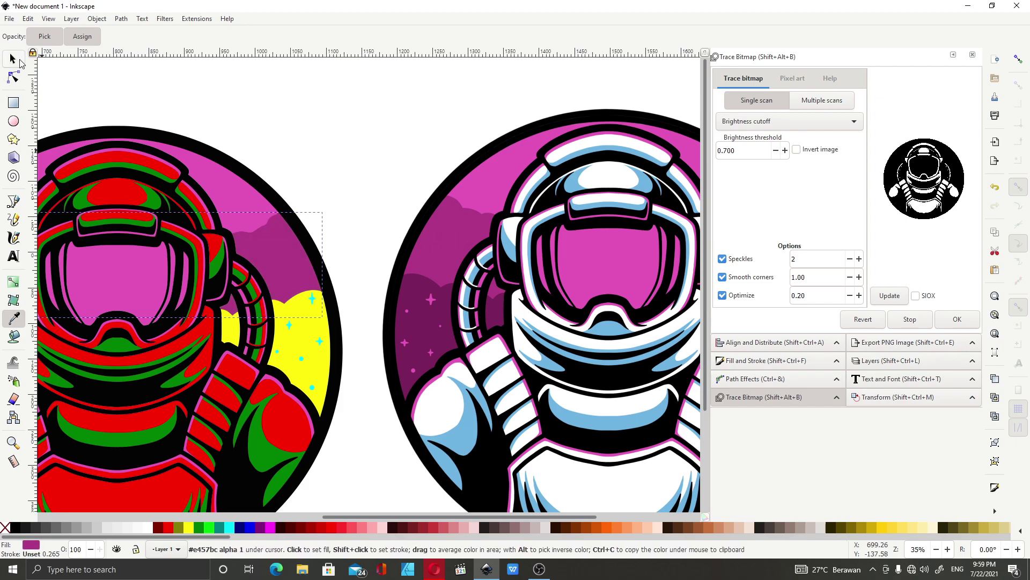
pyautogui.click(14, 59)
# Recolour the yellow lower-sky tracing with the dark purple sampled from the coloured badge's starry background
pyautogui.scroll(-2, 358, 255)
pyautogui.scroll(2, 357, 256)
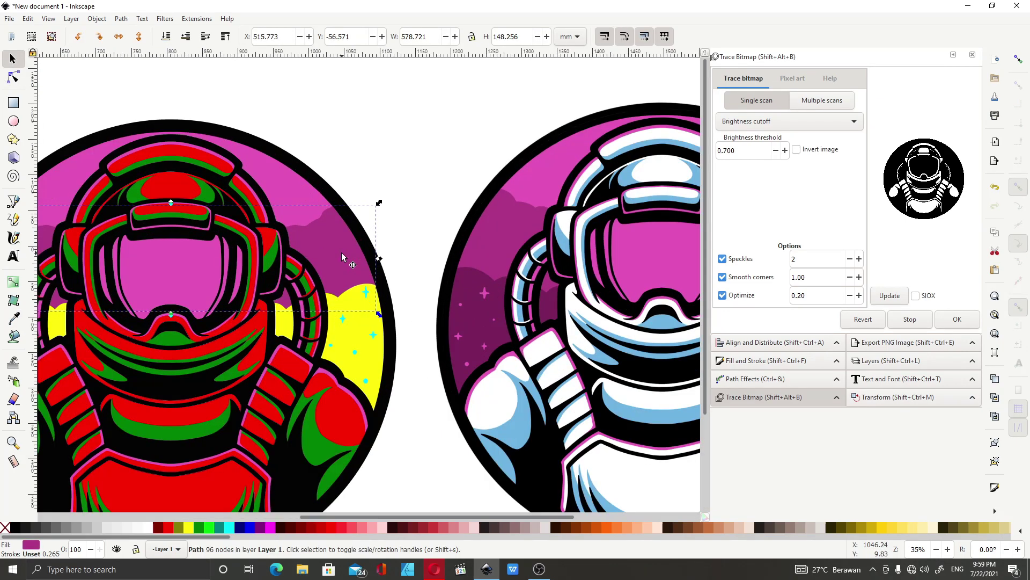
pyautogui.click(356, 302)
pyautogui.press('d')
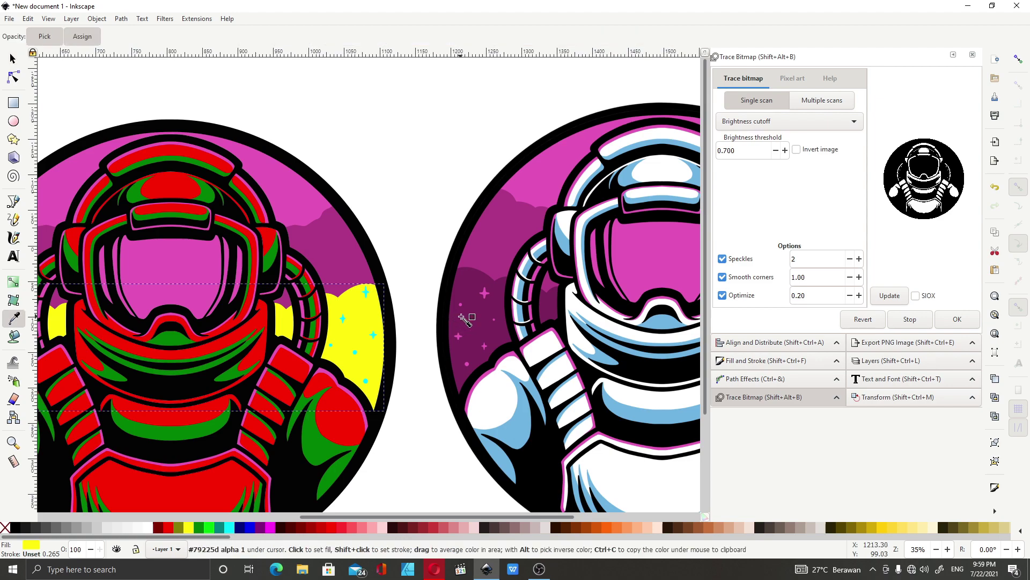
pyautogui.click(461, 316)
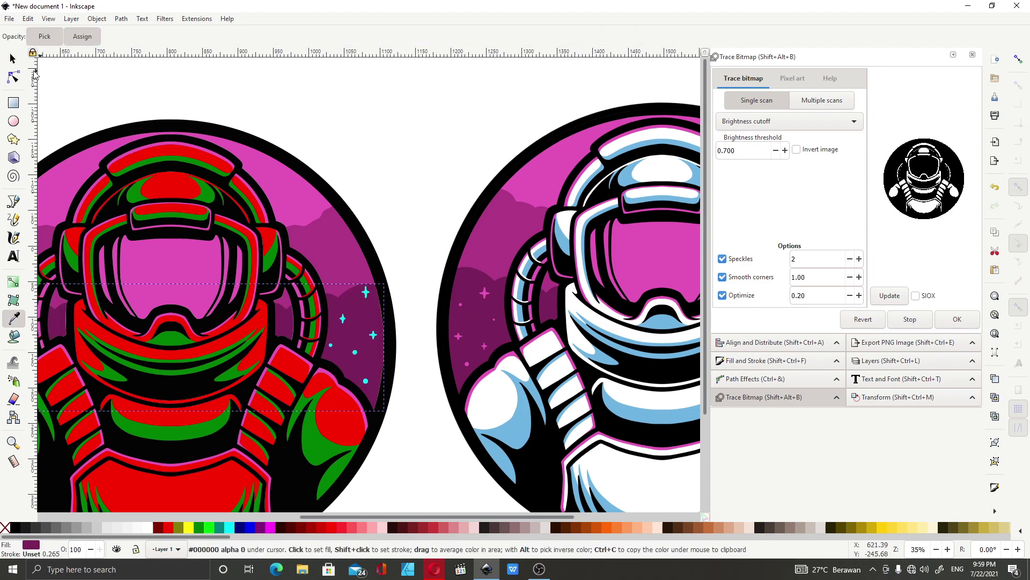
pyautogui.click(14, 59)
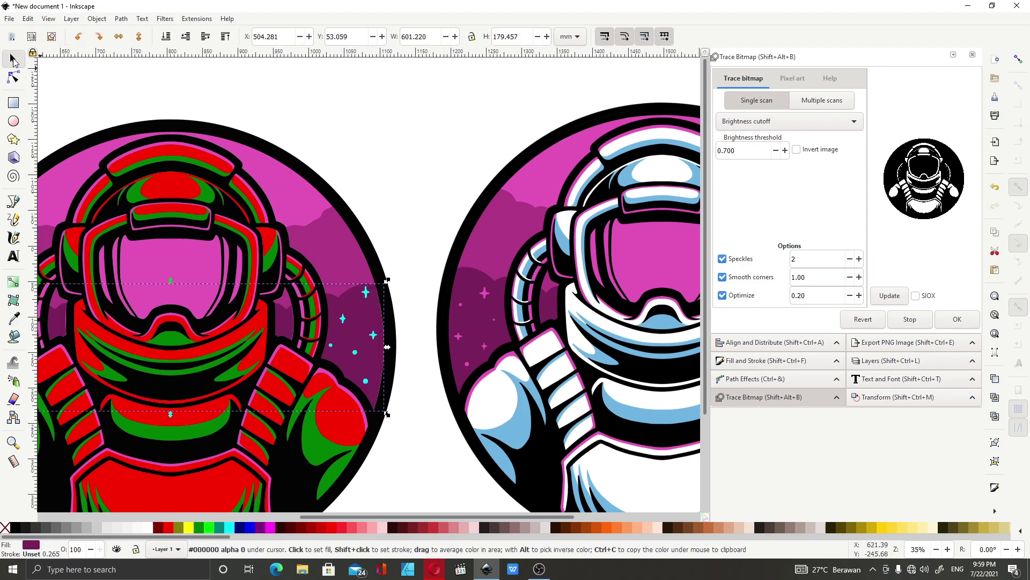
# Recolour the cyan stars tracing with the pink sampled from a star on the coloured badge
pyautogui.click(367, 296)
pyautogui.scroll(3, 486, 293)
pyautogui.press('d')
pyautogui.click(490, 291)
pyautogui.scroll(-3, 490, 291)
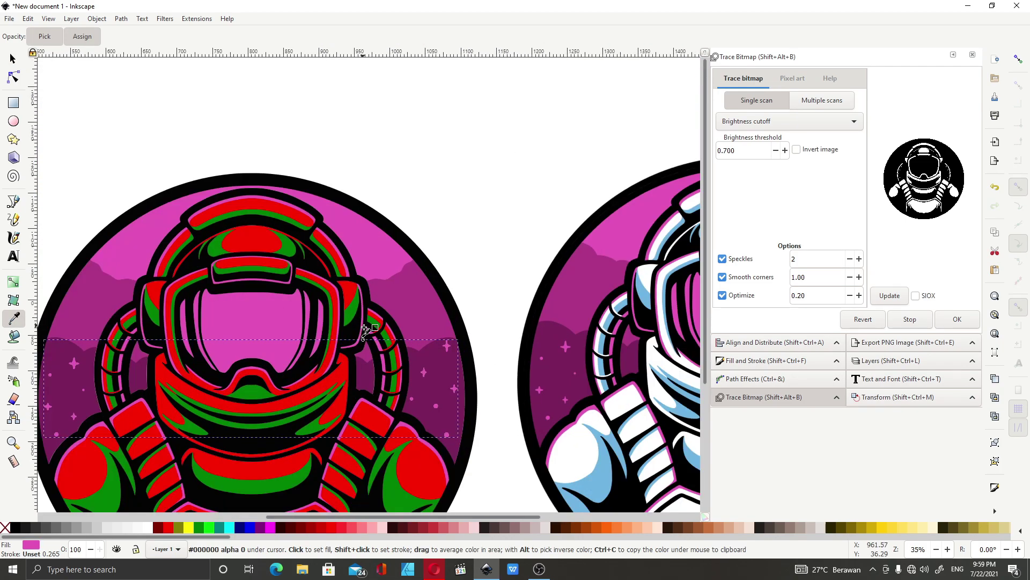
pyautogui.click(13, 60)
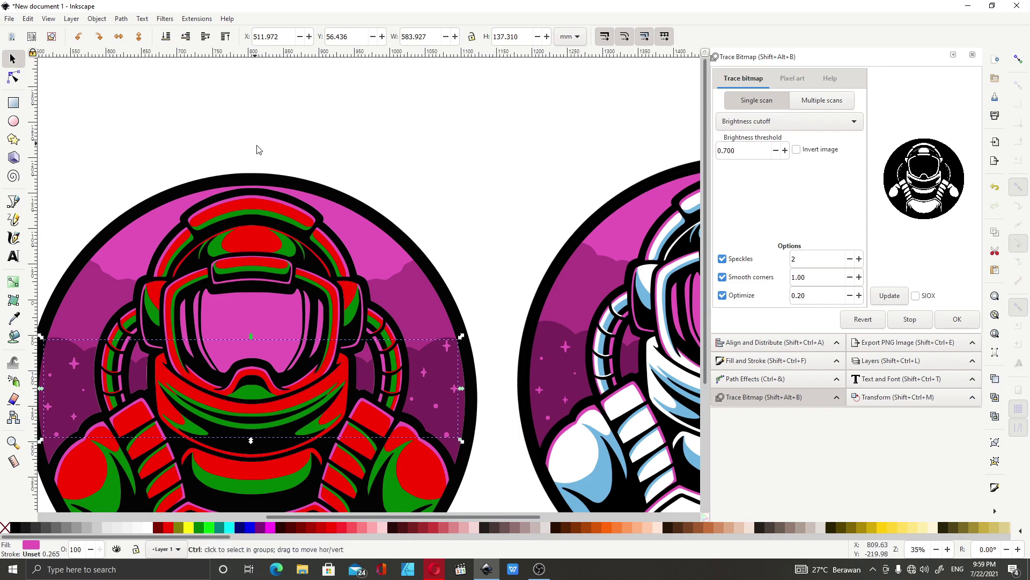
# Recolour the red astronaut suit tracing with the white sampled from the coloured badge's suit
pyautogui.scroll(2, 286, 232)
pyautogui.click(290, 220)
pyautogui.scroll(-1, 105, 239)
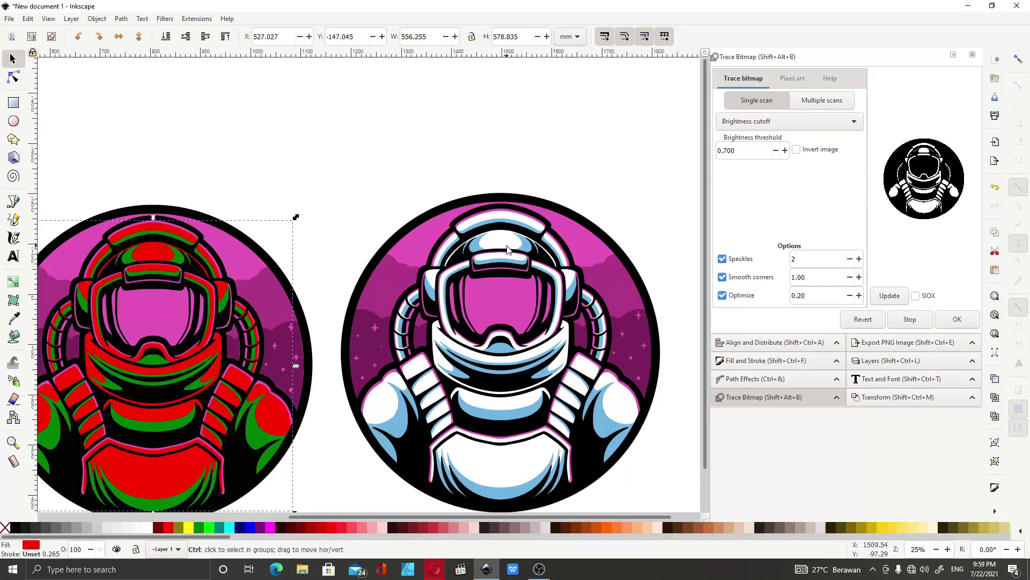
pyautogui.scroll(2, 480, 195)
pyautogui.press('d')
pyautogui.scroll(-3, 529, 200)
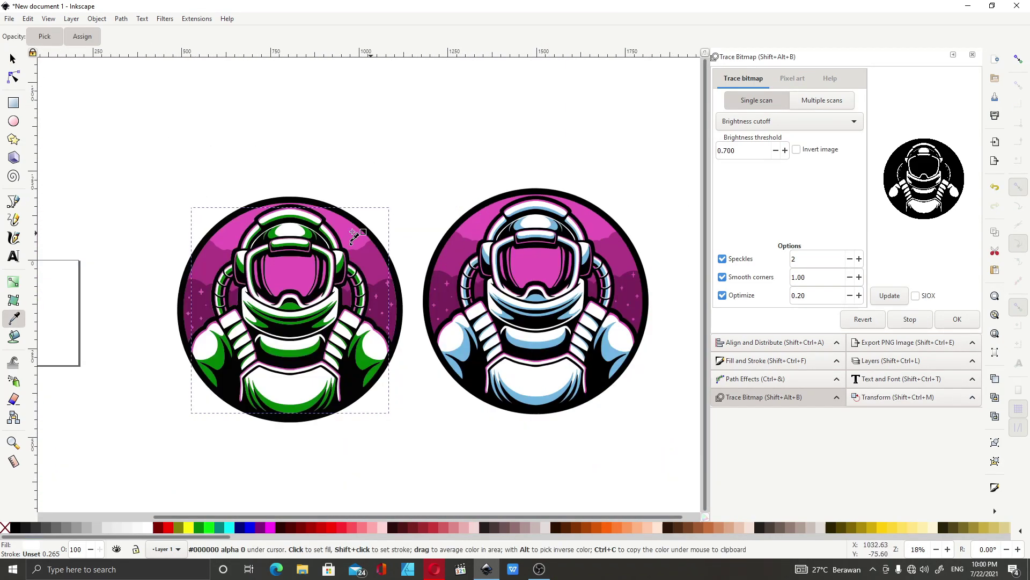
pyautogui.scroll(2, 306, 237)
pyautogui.click(13, 62)
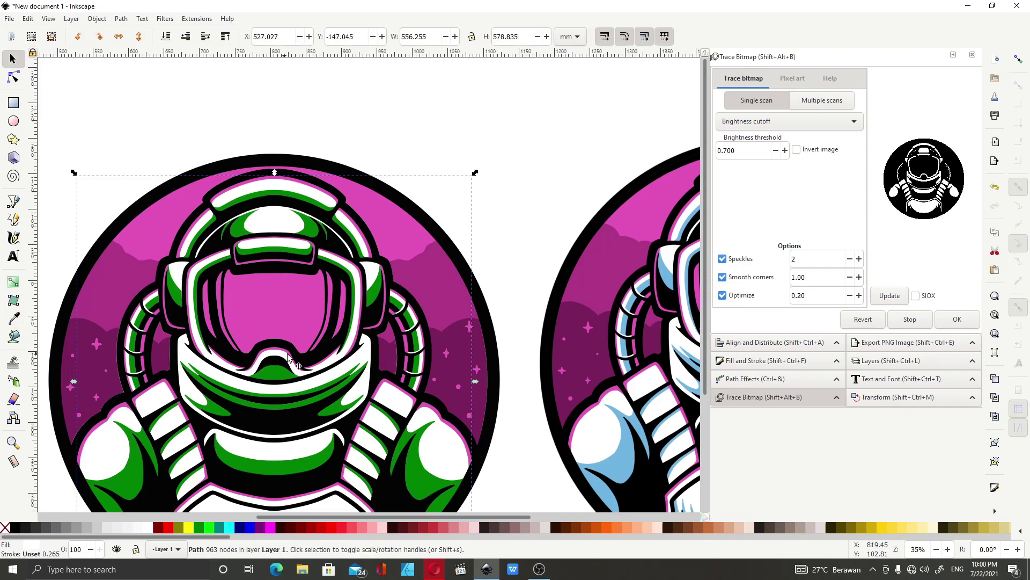
# Try to recolour the astronaut's green shading with the light blue sampled from the coloured badge, and undo the fill
pyautogui.click(274, 377)
pyautogui.scroll(-1, 486, 367)
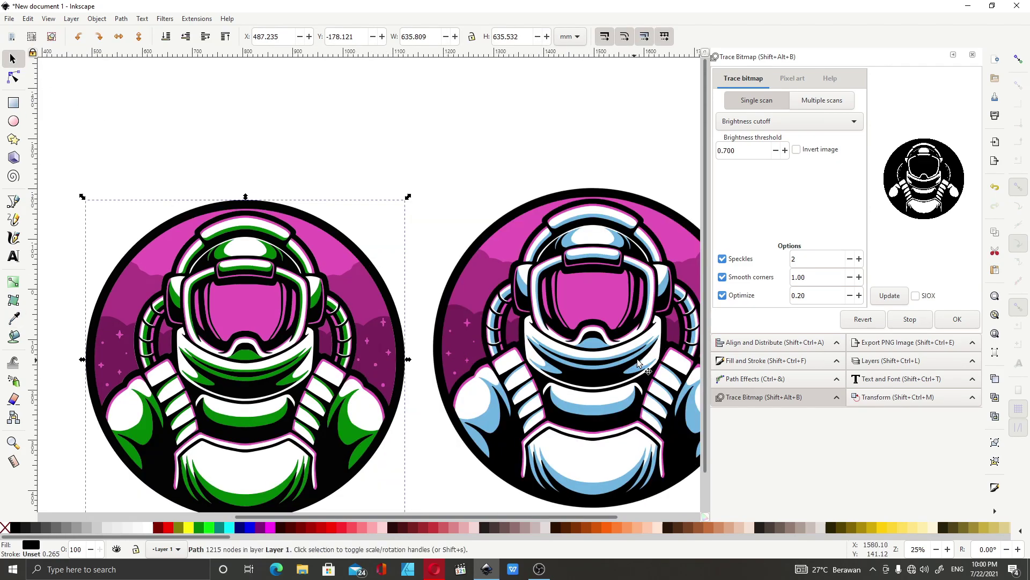
pyautogui.press('d')
pyautogui.click(594, 345)
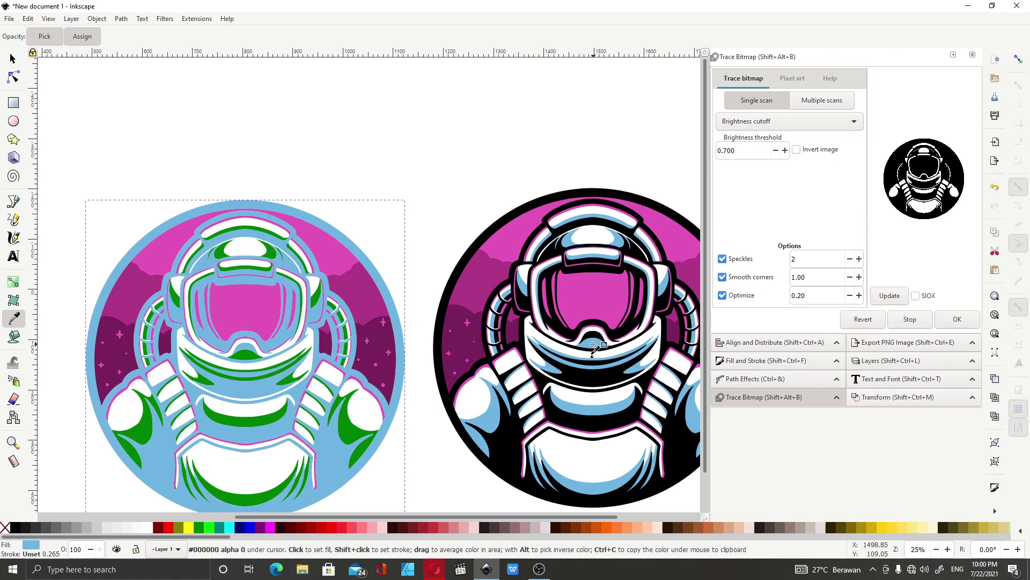
pyautogui.hotkey('ctrl', 'z')
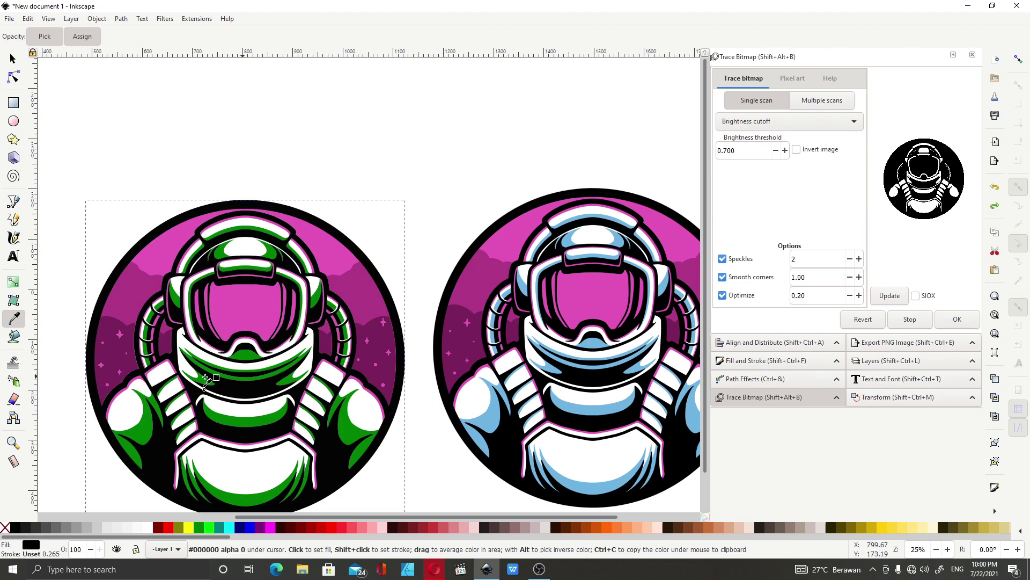
pyautogui.click(12, 58)
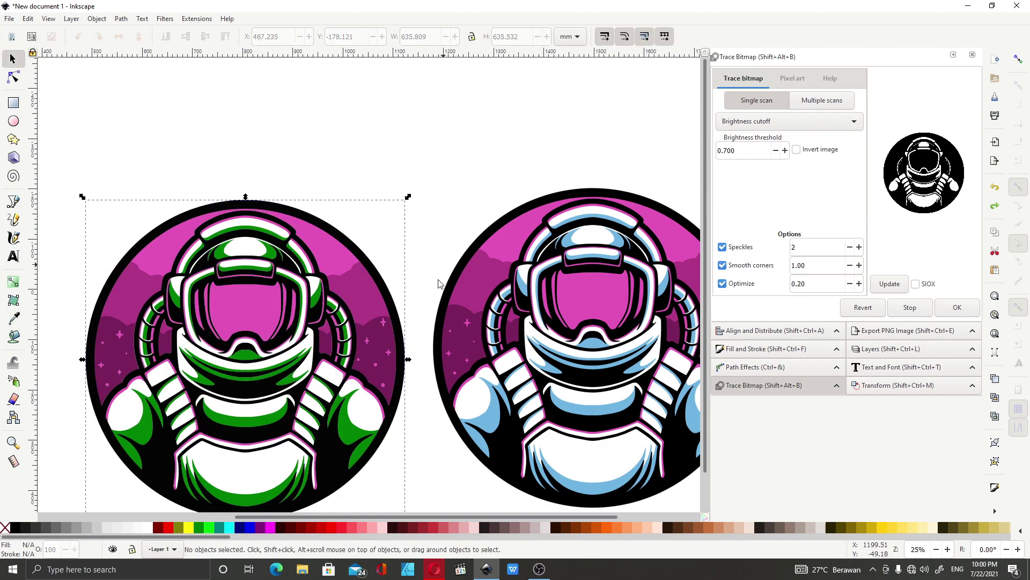
# Recolour the astronaut's green shading tracing with the light blue sampled from the coloured badge's shoulder
pyautogui.scroll(1, 381, 477)
pyautogui.click(339, 408)
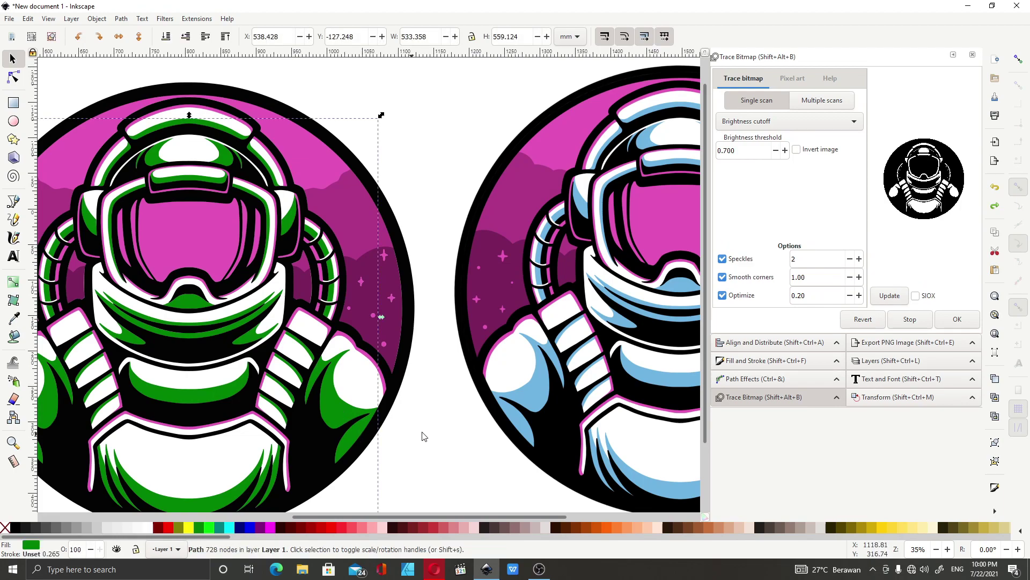
pyautogui.press('d')
pyautogui.click(539, 392)
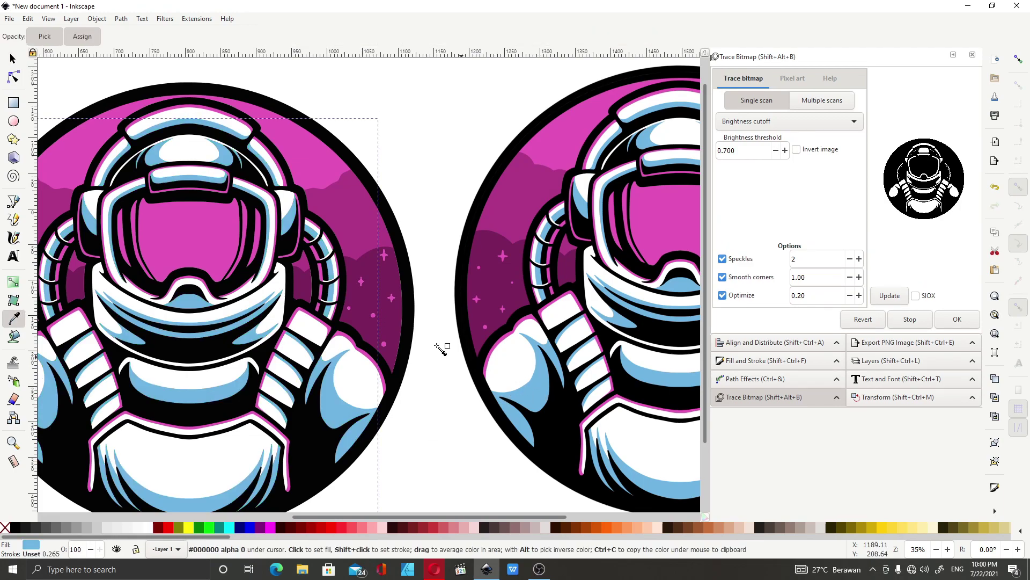
pyautogui.click(13, 58)
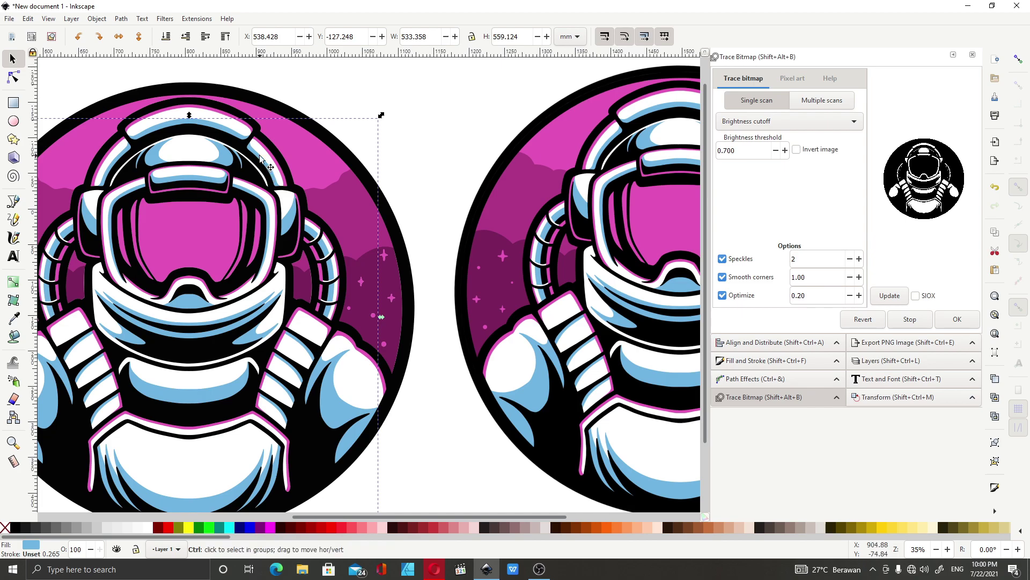
# Lower the pink outline tracing behind the white suit tracing, and raise it back one step
pyautogui.scroll(3, 142, 124)
pyautogui.scroll(-2, 430, 214)
pyautogui.keyDown('ctrl'); pyautogui.click(430, 213); pyautogui.keyUp('ctrl')
pyautogui.scroll(-2, 436, 216)
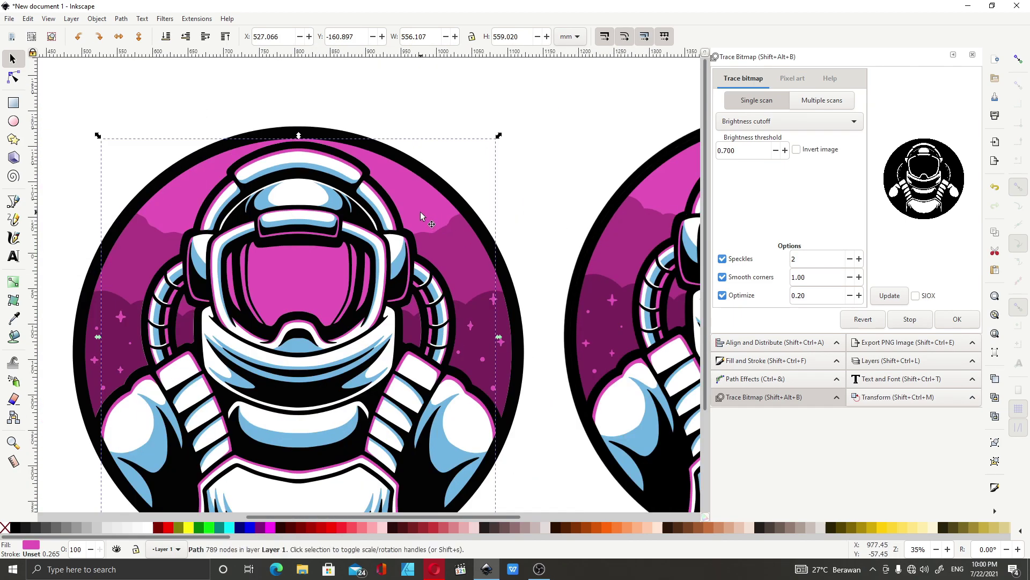
pyautogui.click(166, 36)
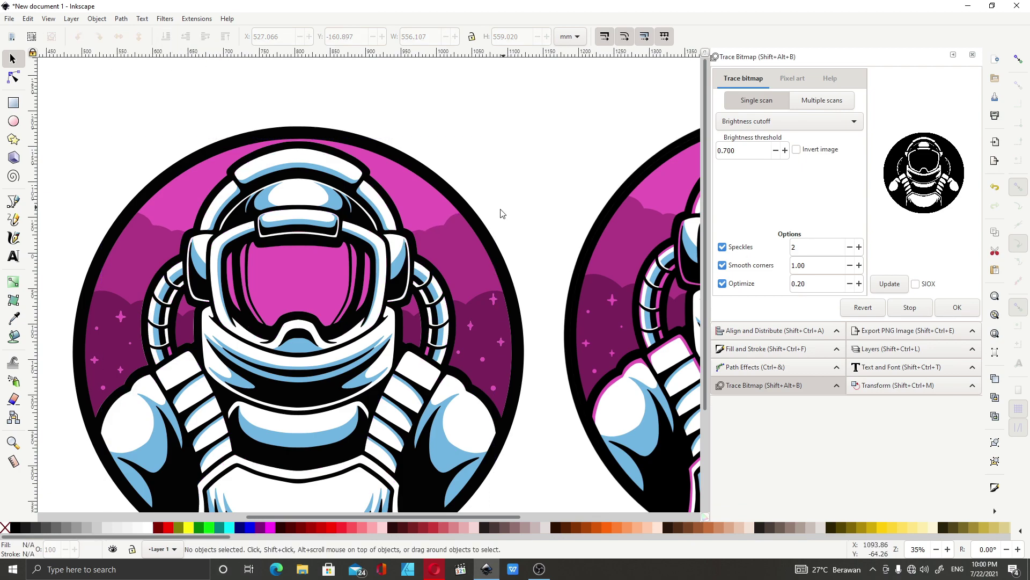
pyautogui.scroll(-1, 370, 220)
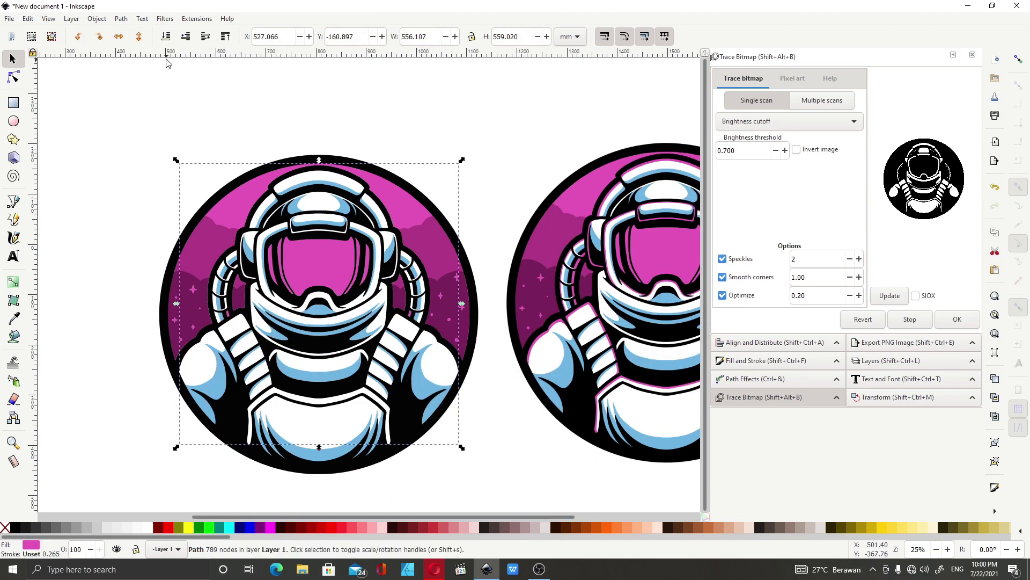
pyautogui.click(205, 37)
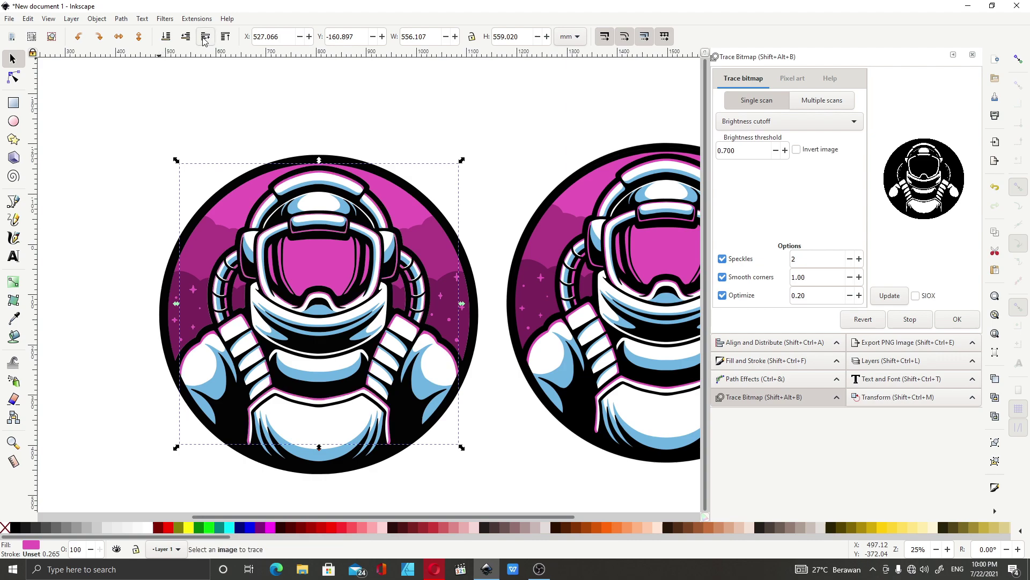
pyautogui.click(499, 189)
# Compare the recoloured vector badge with the original coloured badge, examining the helmet, visor, hoses and starry background up close
pyautogui.scroll(4, 278, 186)
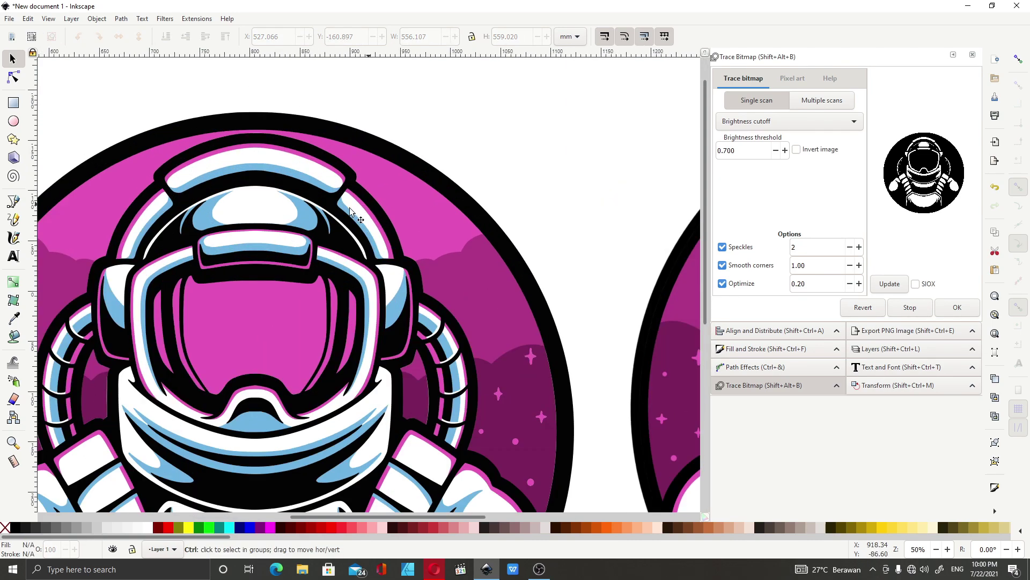
pyautogui.scroll(-4, 181, 217)
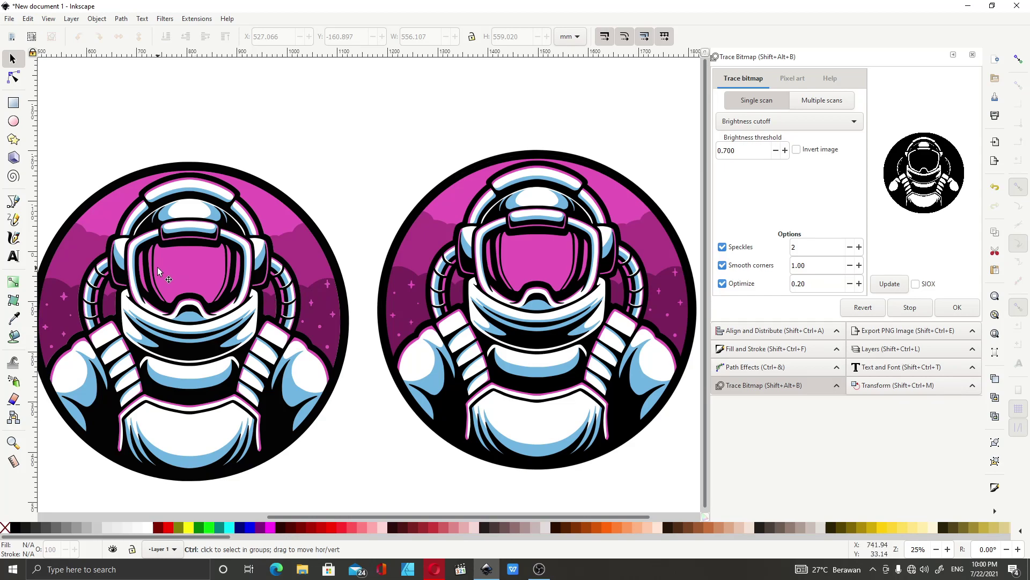
pyautogui.scroll(1, 157, 266)
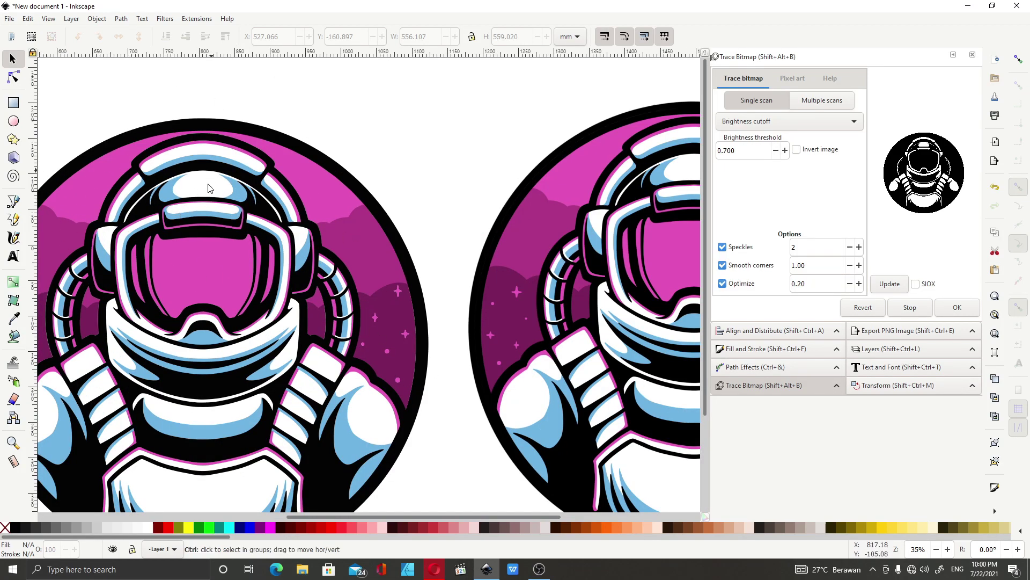
pyautogui.scroll(-1, 173, 205)
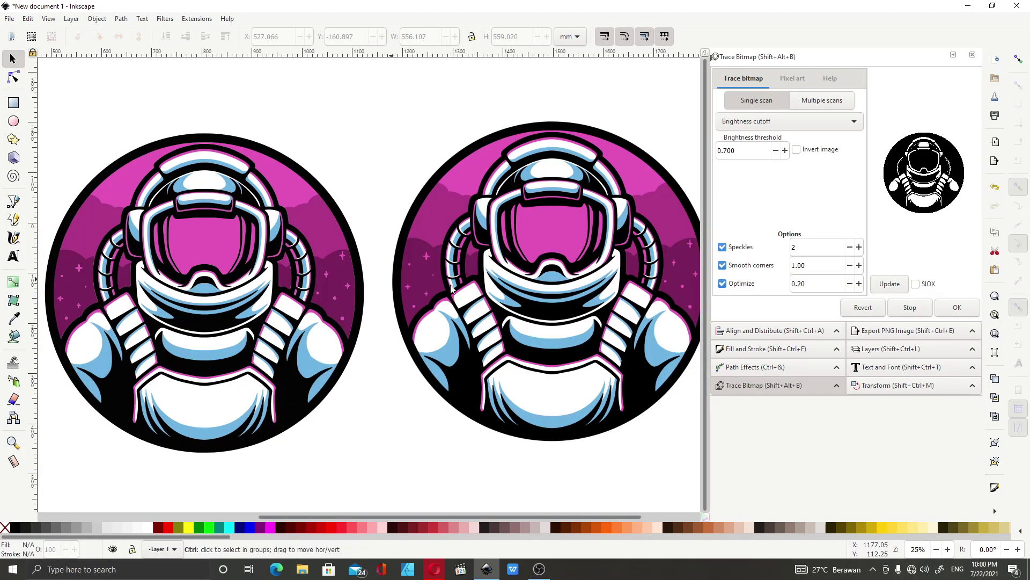
pyautogui.scroll(2, 242, 204)
pyautogui.scroll(2, 233, 210)
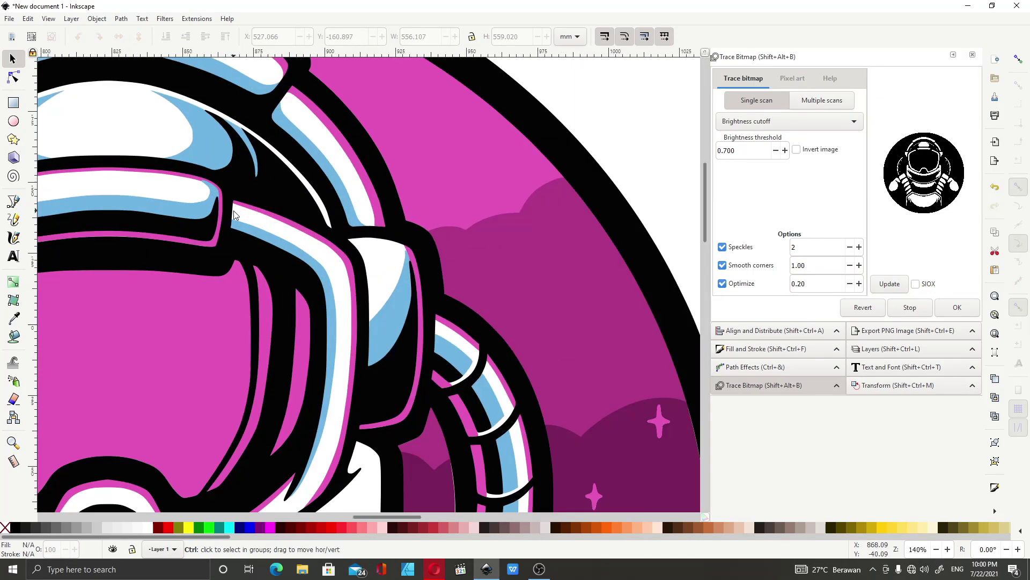
pyautogui.scroll(-4, 427, 225)
pyautogui.scroll(4, 527, 203)
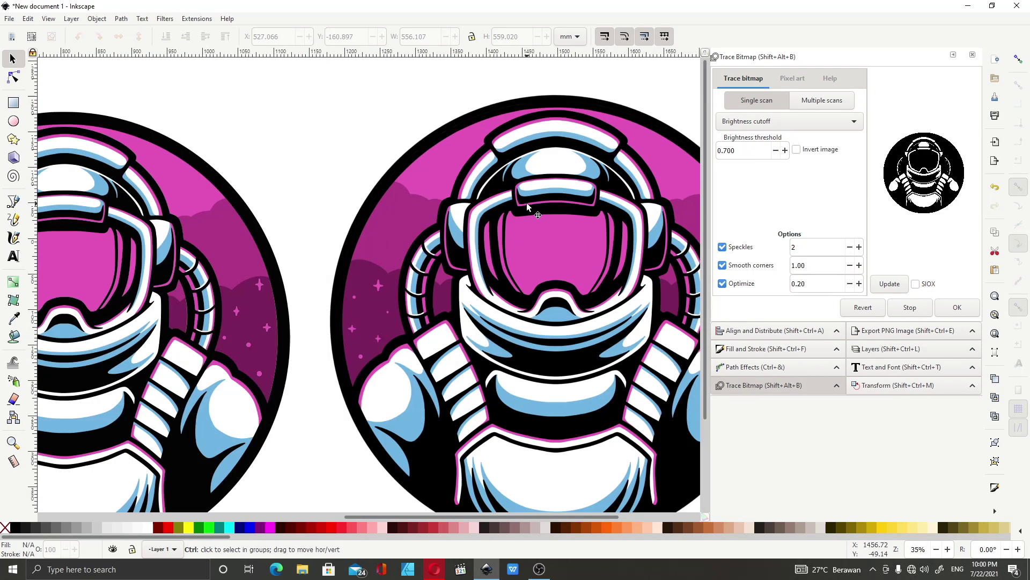
pyautogui.scroll(-5, 533, 195)
pyautogui.scroll(7, 321, 235)
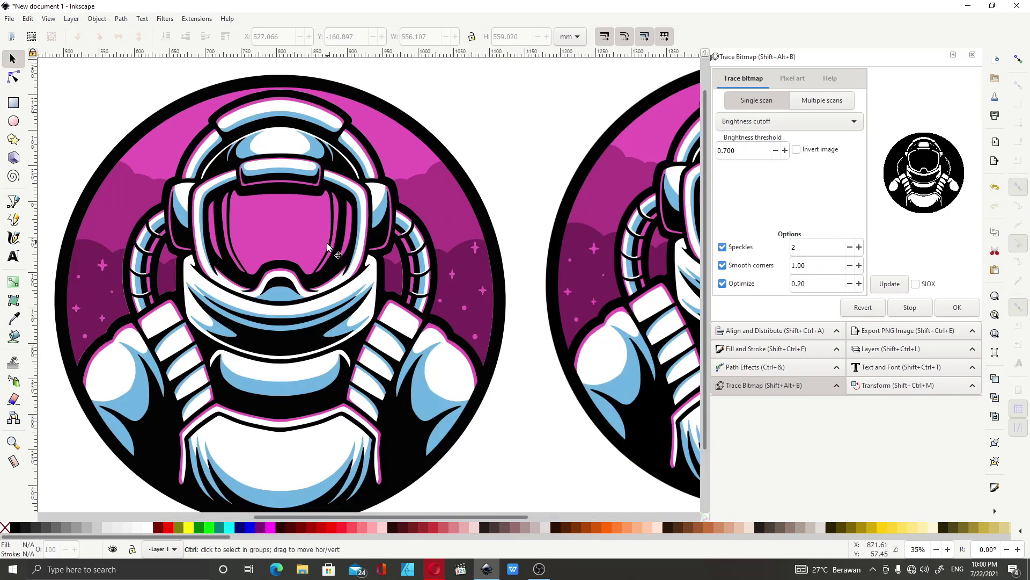
pyautogui.scroll(-3, 340, 243)
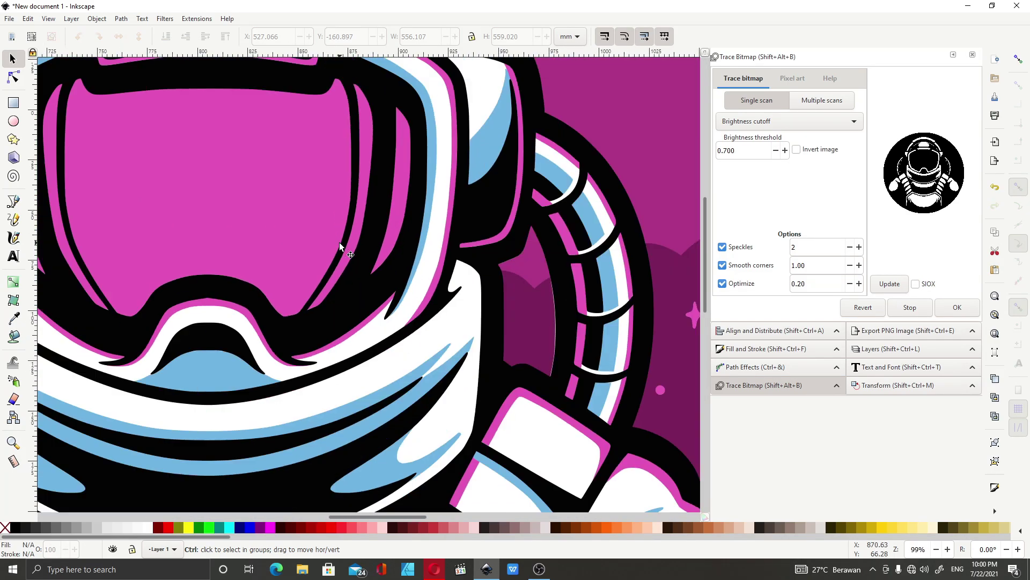
pyautogui.scroll(-3, 264, 255)
pyautogui.scroll(4, 587, 260)
pyautogui.scroll(-6, 526, 256)
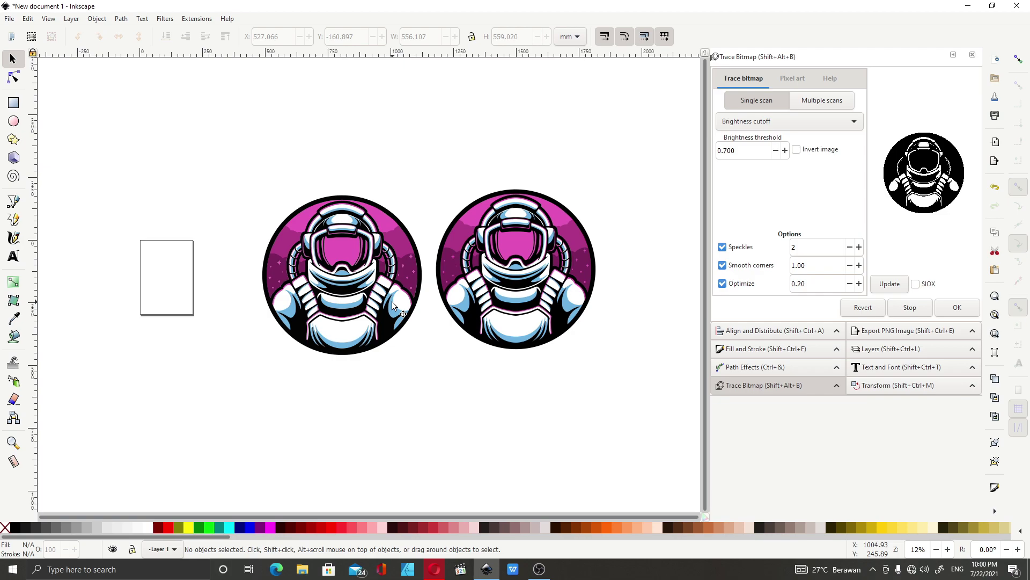
pyautogui.press('ctrl')
pyautogui.scroll(5, 360, 226)
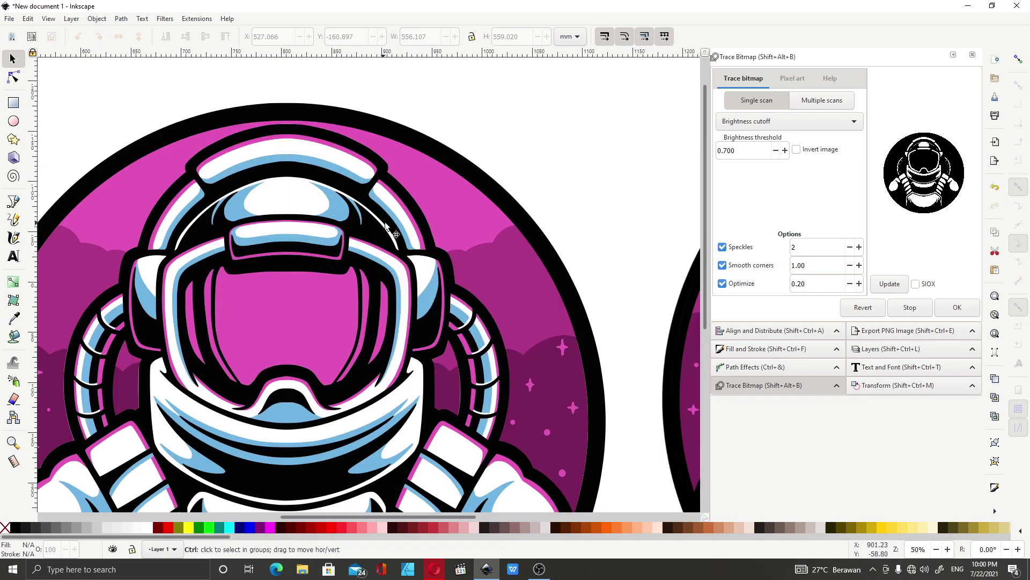
pyautogui.scroll(2, 317, 165)
pyautogui.scroll(-2, 249, 220)
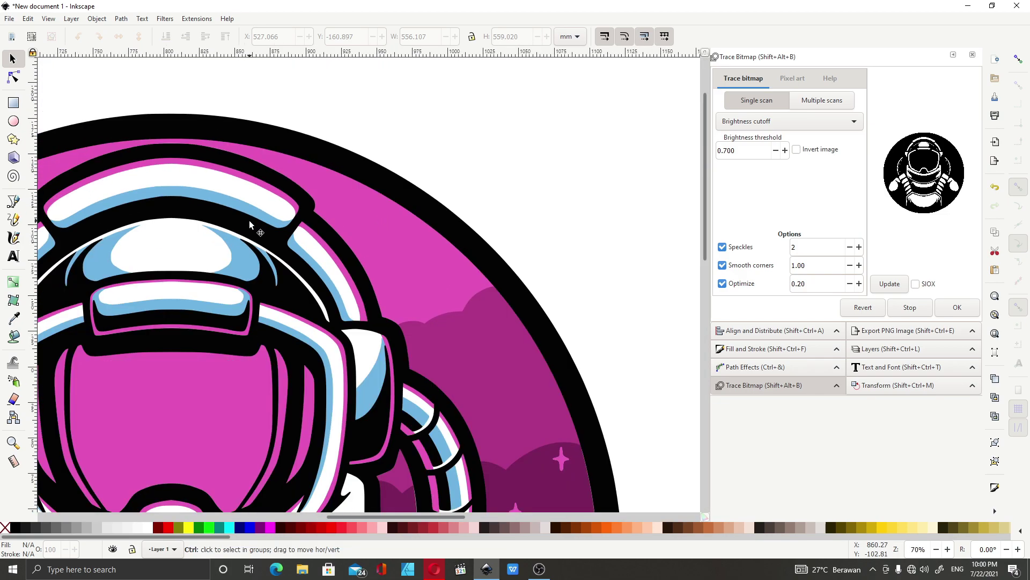
pyautogui.scroll(-2, 380, 266)
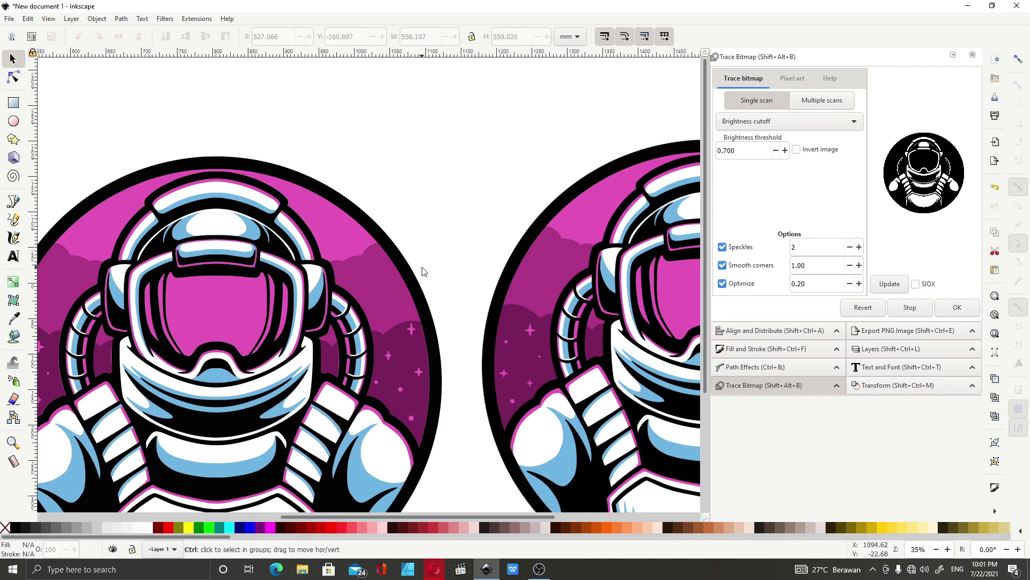
# Select the light blue shading tracing, check the option to lower it one step, and inspect the astronaut's shoulder and helmet shading
pyautogui.click(360, 475)
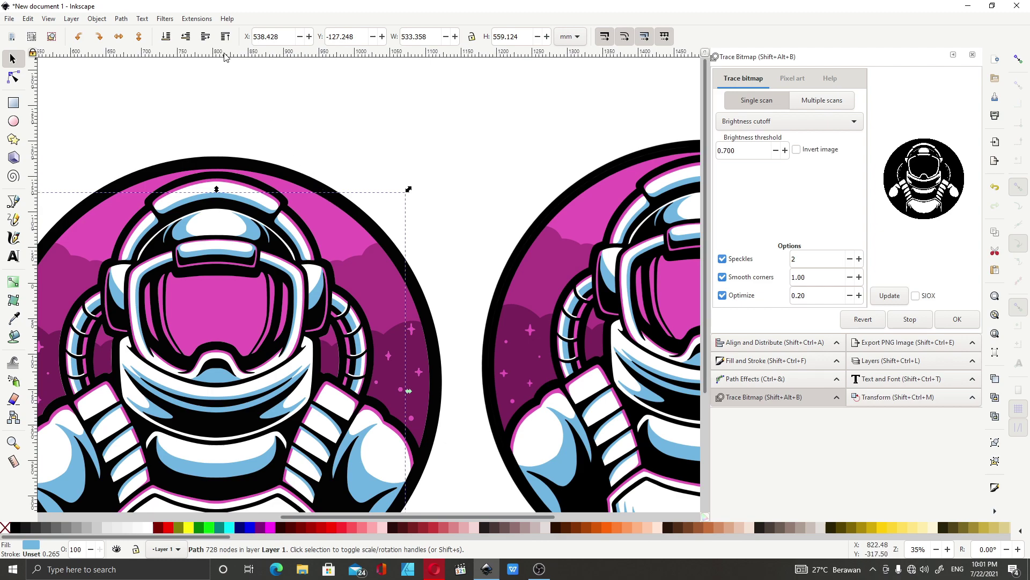
pyautogui.click(186, 38)
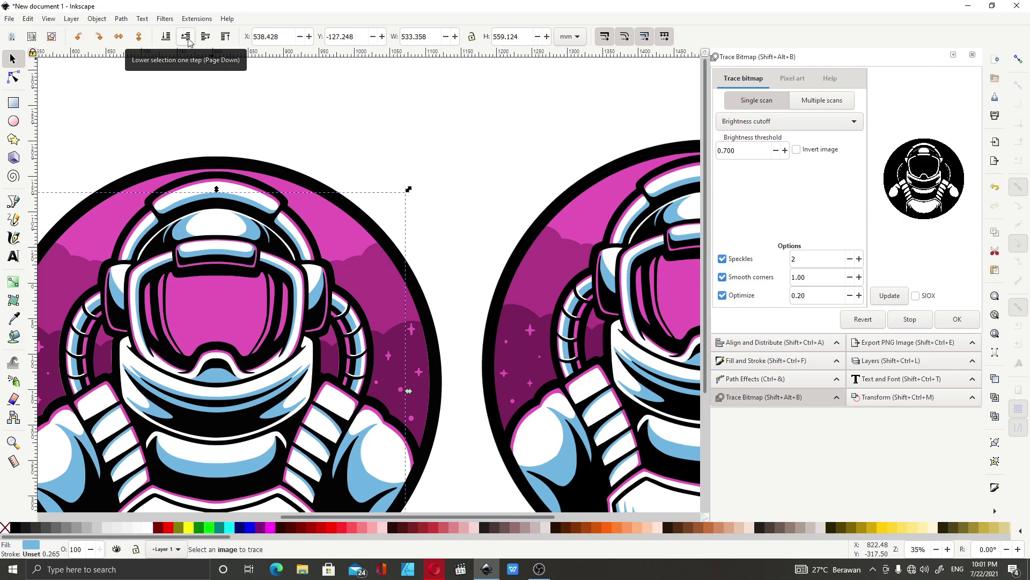
pyautogui.keyDown('ctrl'); pyautogui.scroll(-2, 306, 191); pyautogui.keyUp('ctrl')
pyautogui.keyDown('ctrl'); pyautogui.scroll(4, 327, 310); pyautogui.keyUp('ctrl')
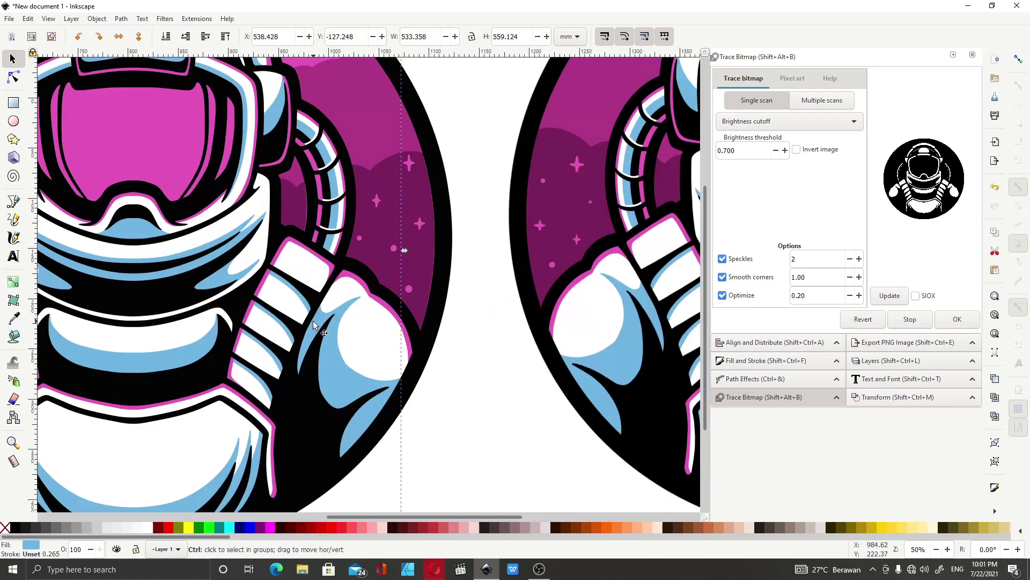
pyautogui.keyDown('ctrl'); pyautogui.scroll(-3, 245, 273); pyautogui.keyUp('ctrl')
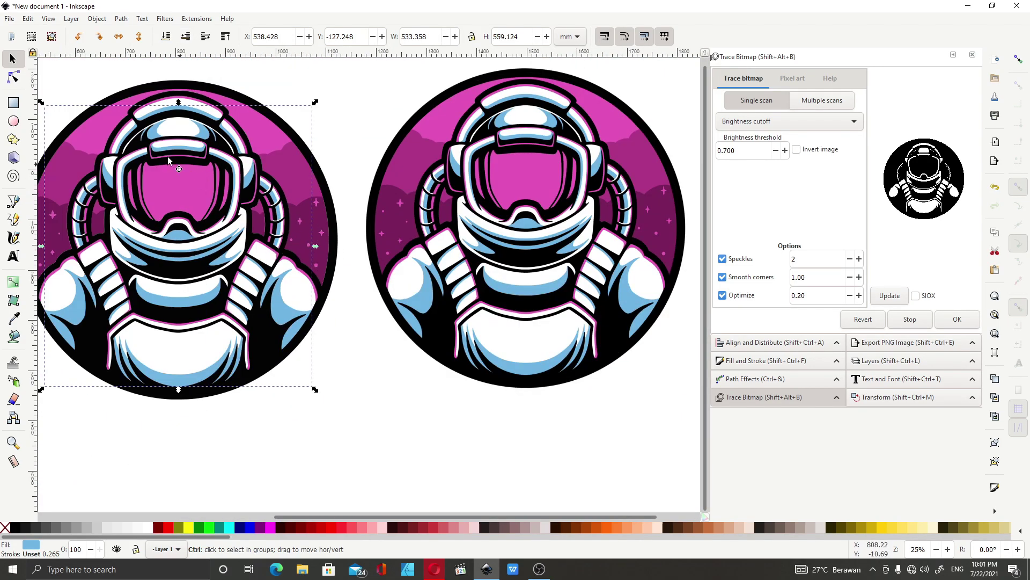
pyautogui.keyDown('ctrl'); pyautogui.scroll(3, 177, 163); pyautogui.keyUp('ctrl')
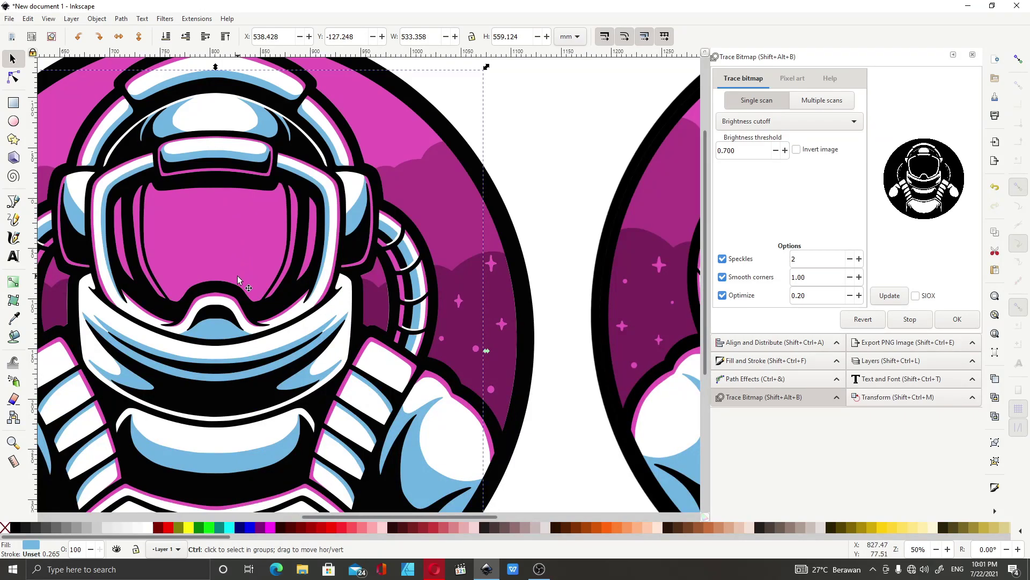
pyautogui.keyDown('ctrl'); pyautogui.scroll(-2, 237, 275); pyautogui.keyUp('ctrl')
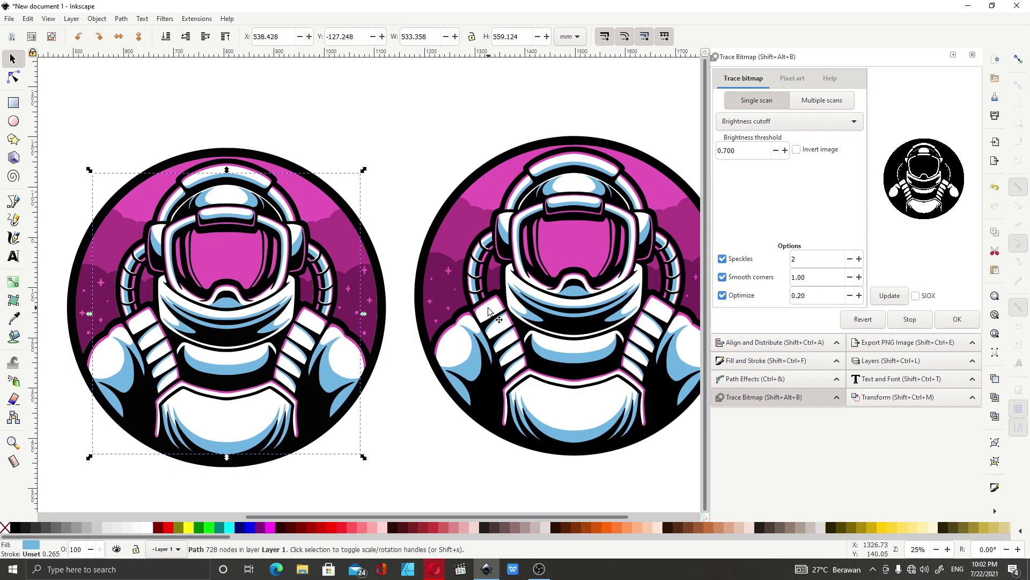
# Clear the tracing selection and select the original coloured badge image
pyautogui.click(668, 63)
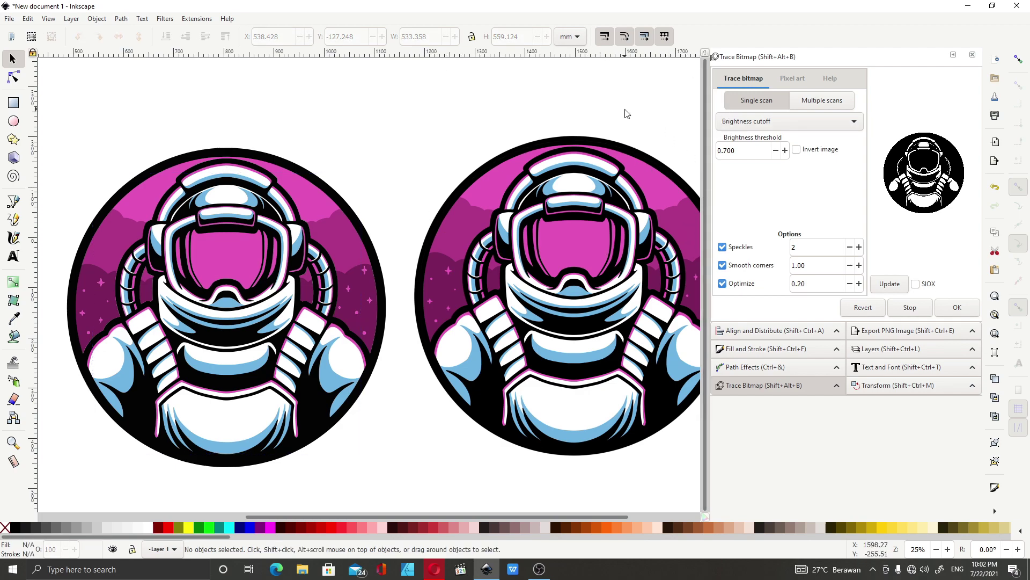
pyautogui.click(587, 275)
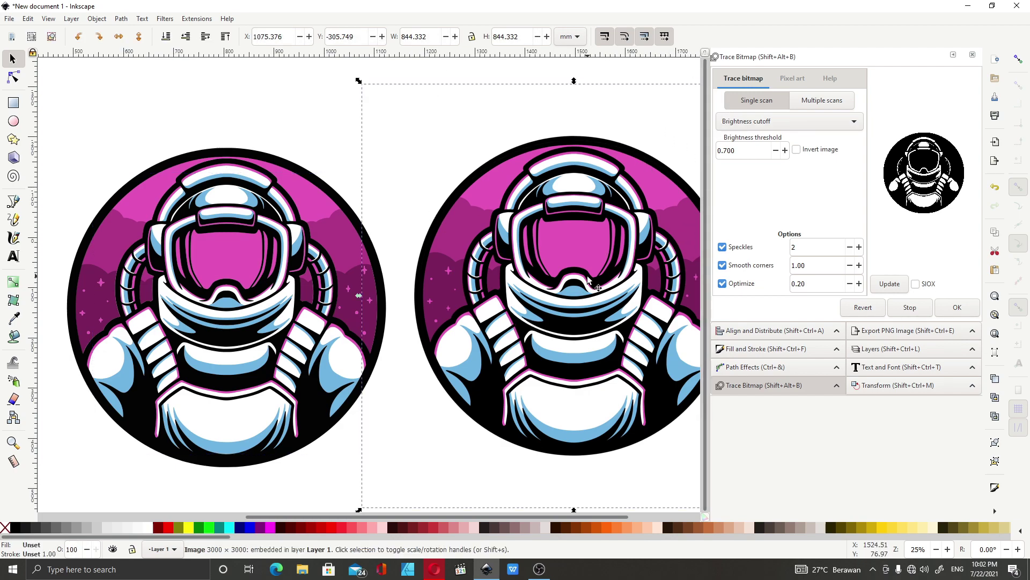